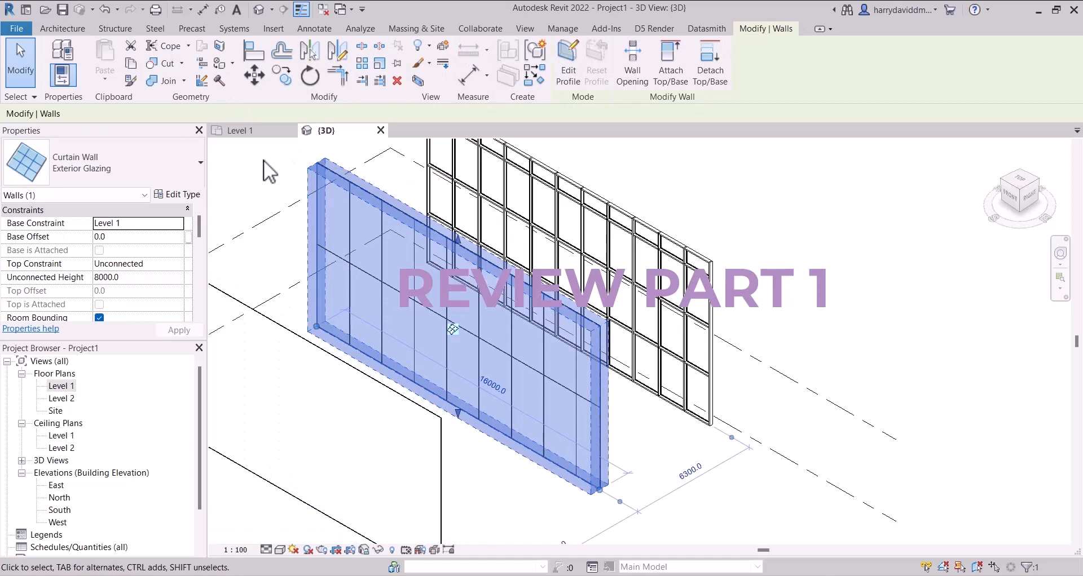
left_click(263, 160)
left_click(382, 255)
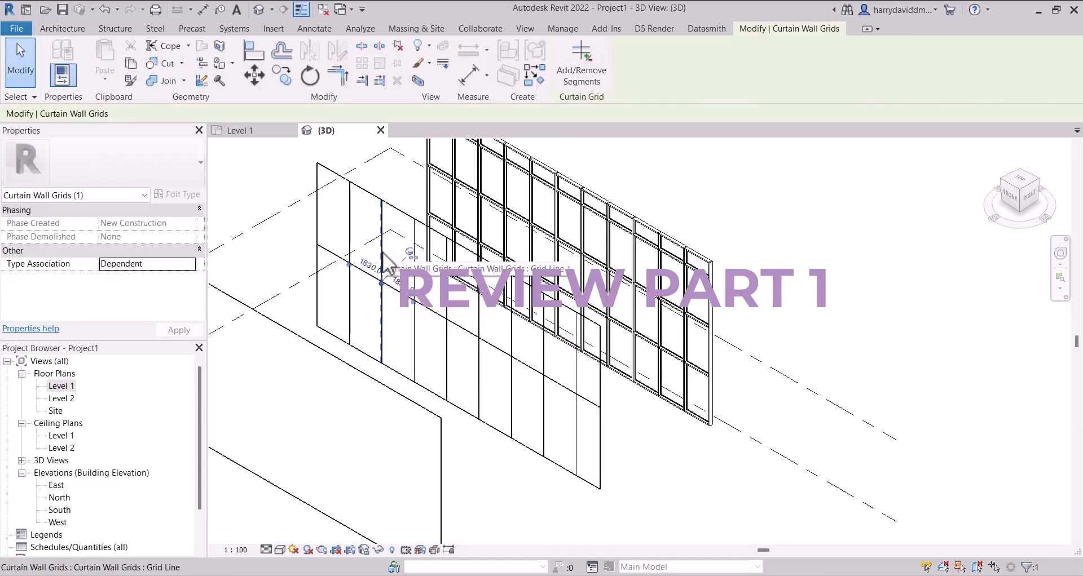
scroll(766, 286, "up", 5)
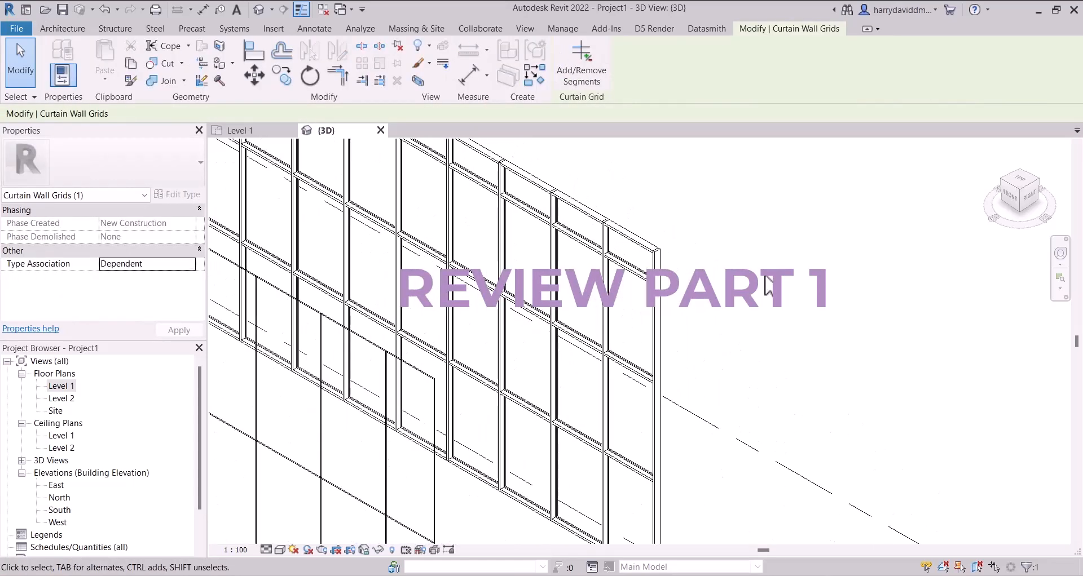
left_click(612, 302)
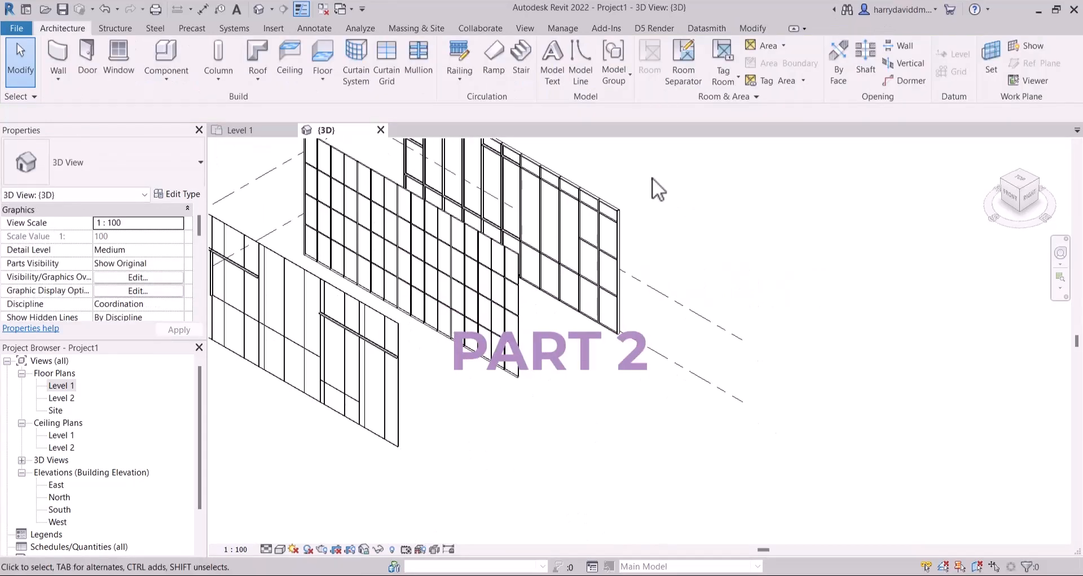
middle_click_drag(685, 316, 681, 359)
scroll(645, 309, "down", 2)
scroll(354, 347, "up", 3)
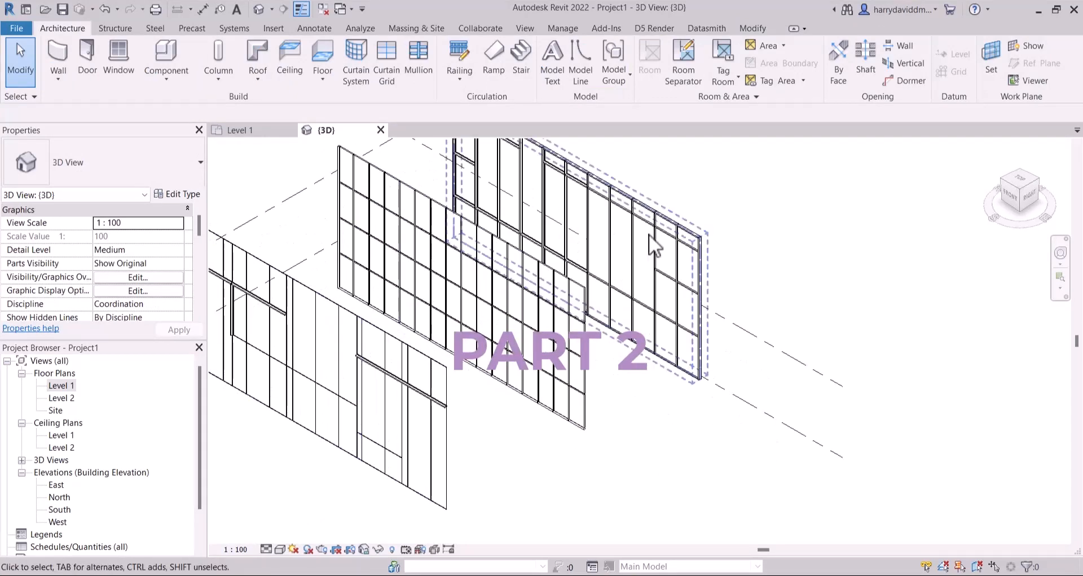
left_click(668, 225)
scroll(763, 302, "down", 1)
middle_click_drag(764, 302, 646, 308)
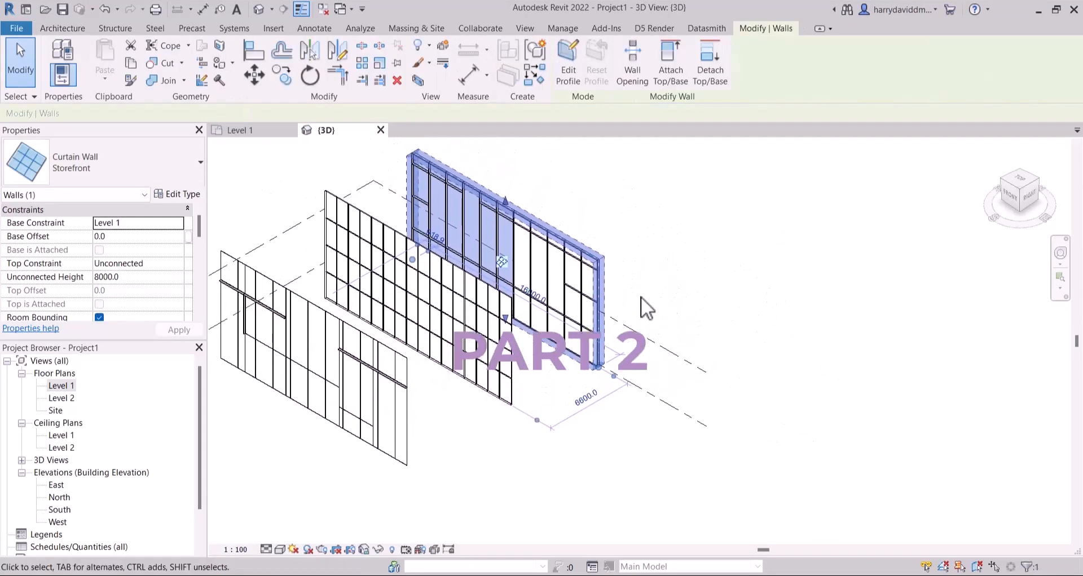
left_click(693, 307)
Draw a straight Storefront curtain wall about 21000 long and 8000 high from Level 1, apart from the existing walls
left_click(58, 57)
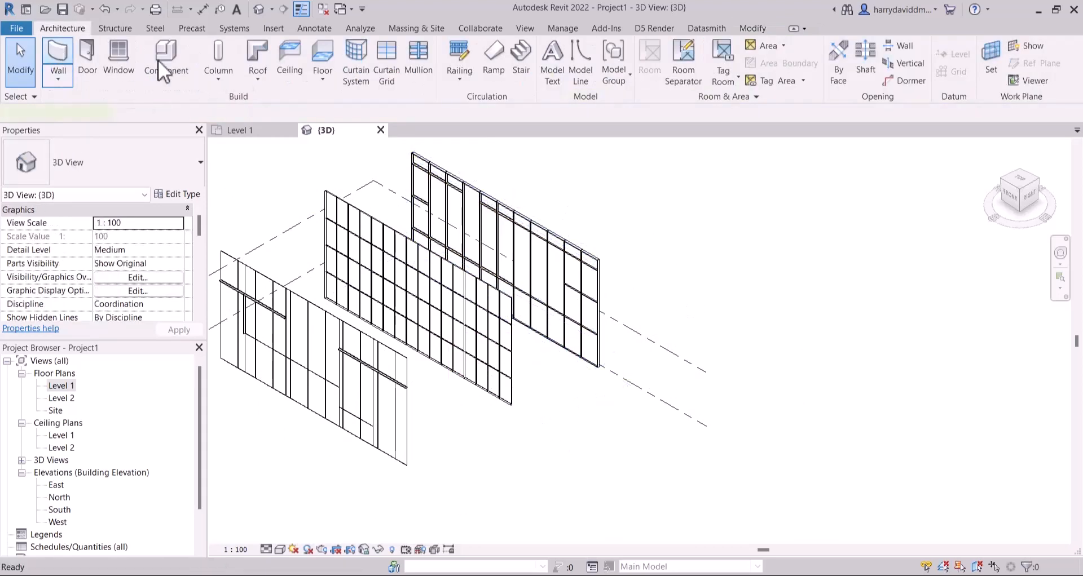
scroll(415, 147, "down", 2)
left_click(496, 354)
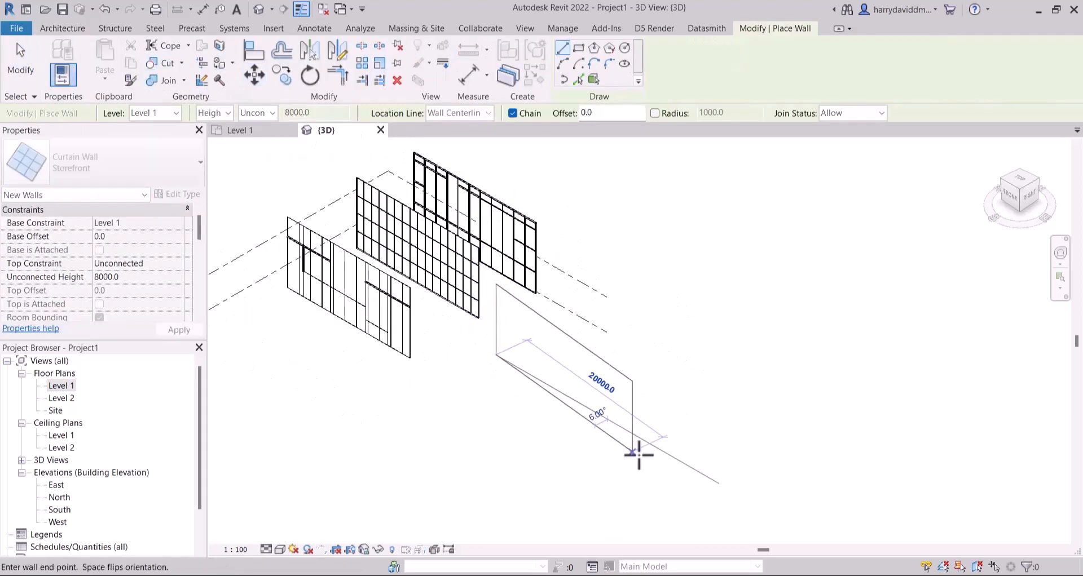
left_click(654, 446)
left_click(20, 57)
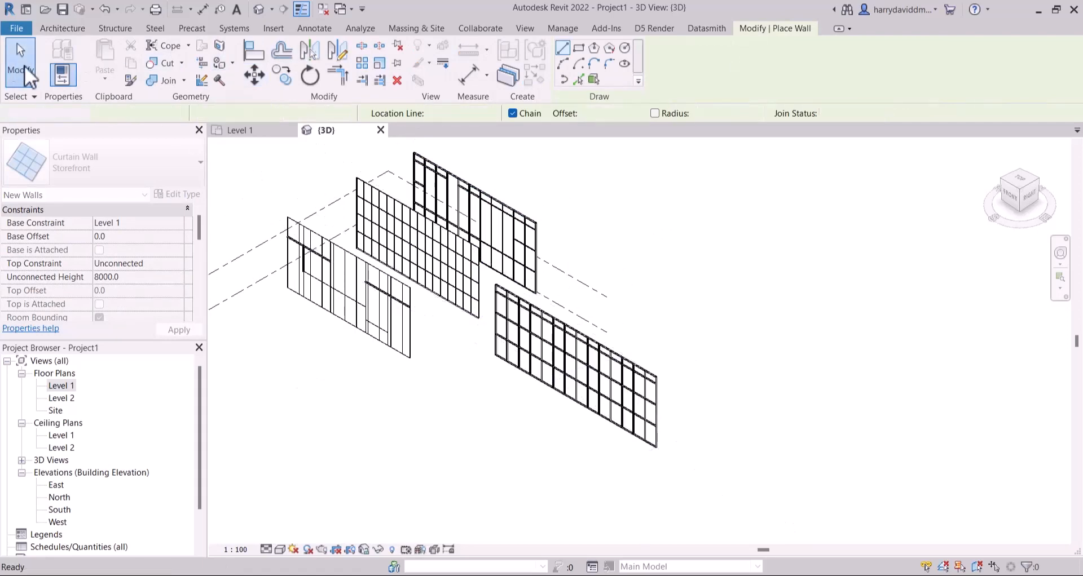
Select the new Storefront wall and enlarge its properties display to show more parameters
scroll(598, 412, "up", 3)
left_click(554, 338)
middle_click_drag(553, 338, 524, 320, "shift")
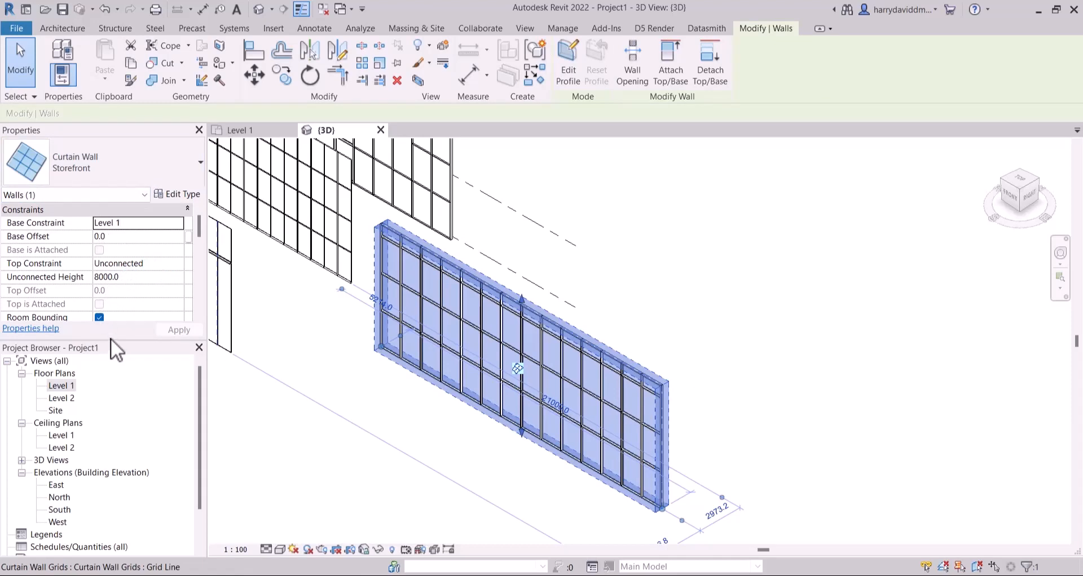
left_click_drag(110, 339, 121, 401)
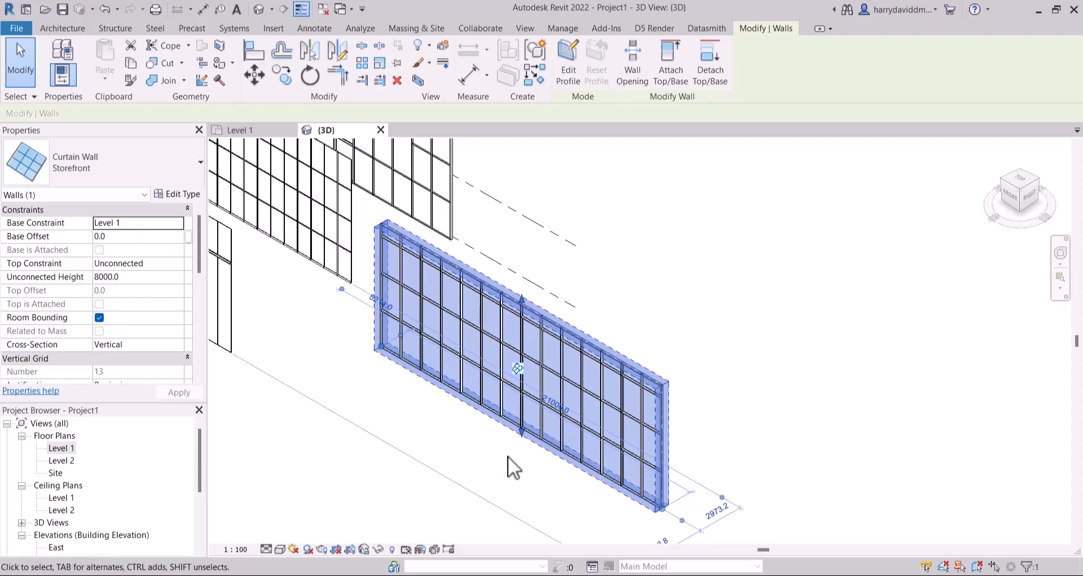
Select Level 1 and examine how its plane relates to the base of the curtain walls
scroll(406, 364, "down", 2)
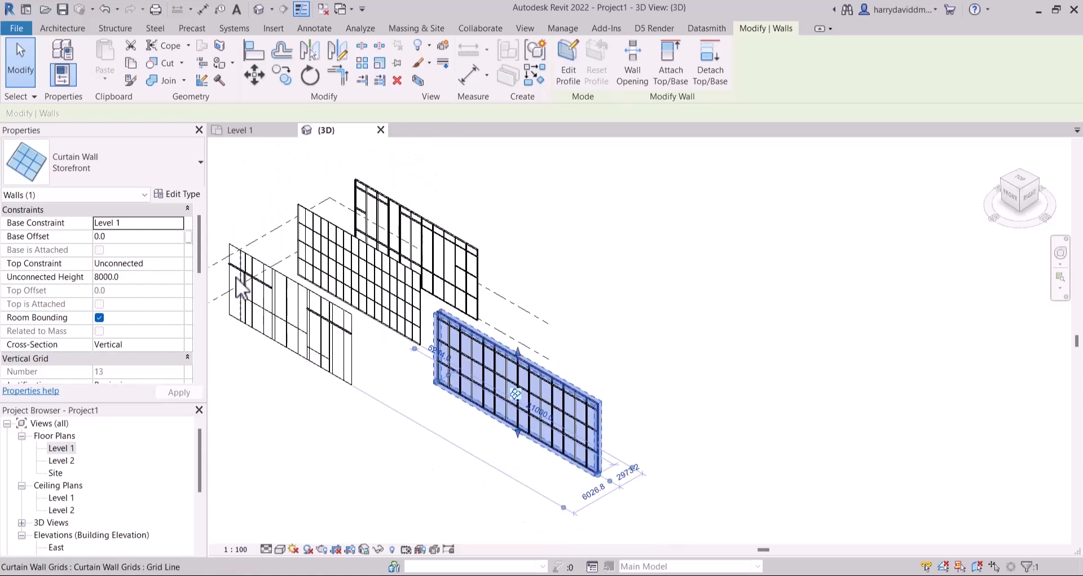
left_click(210, 296)
middle_click_drag(434, 365, 616, 375)
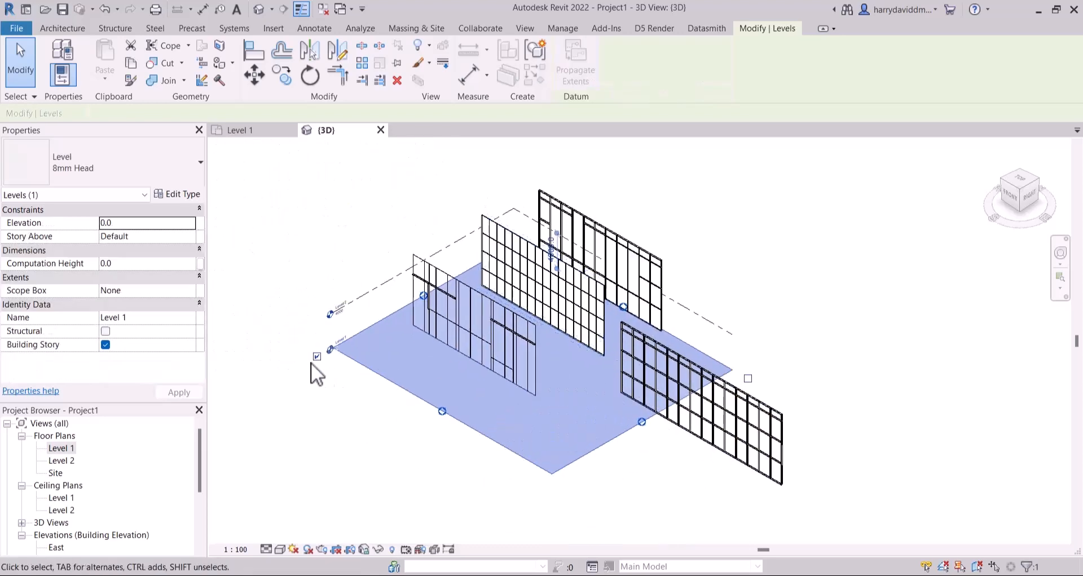
scroll(310, 364, "up", 3)
scroll(295, 311, "up", 5)
middle_click_drag(787, 423, 470, 353)
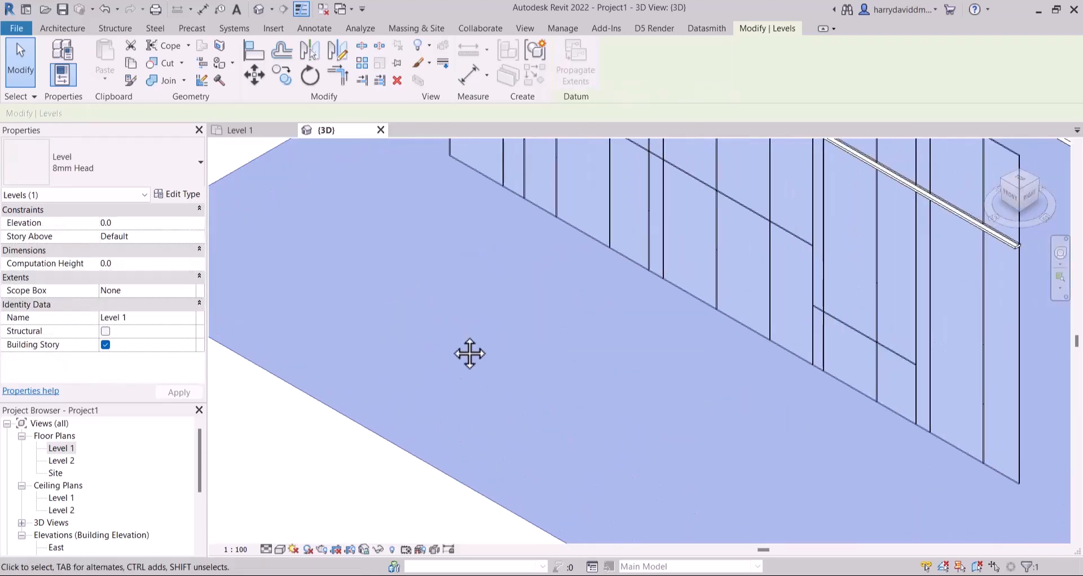
scroll(471, 351, "down", 6)
middle_click_drag(686, 391, 261, 285)
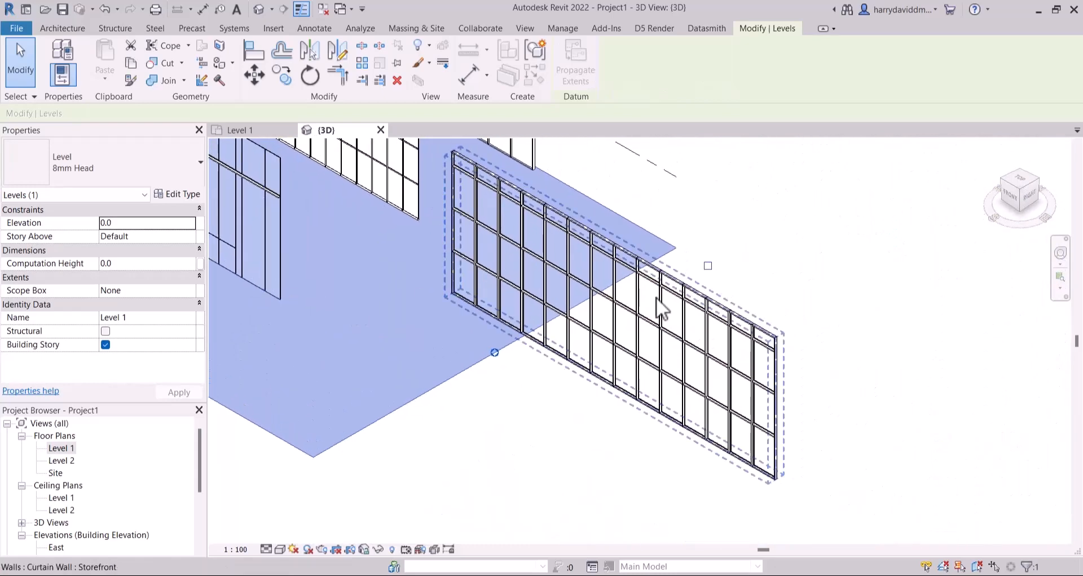
Set the new Storefront wall's top constraint to Up to level: Level 2
left_click(707, 307)
middle_click_drag(866, 302, 752, 328)
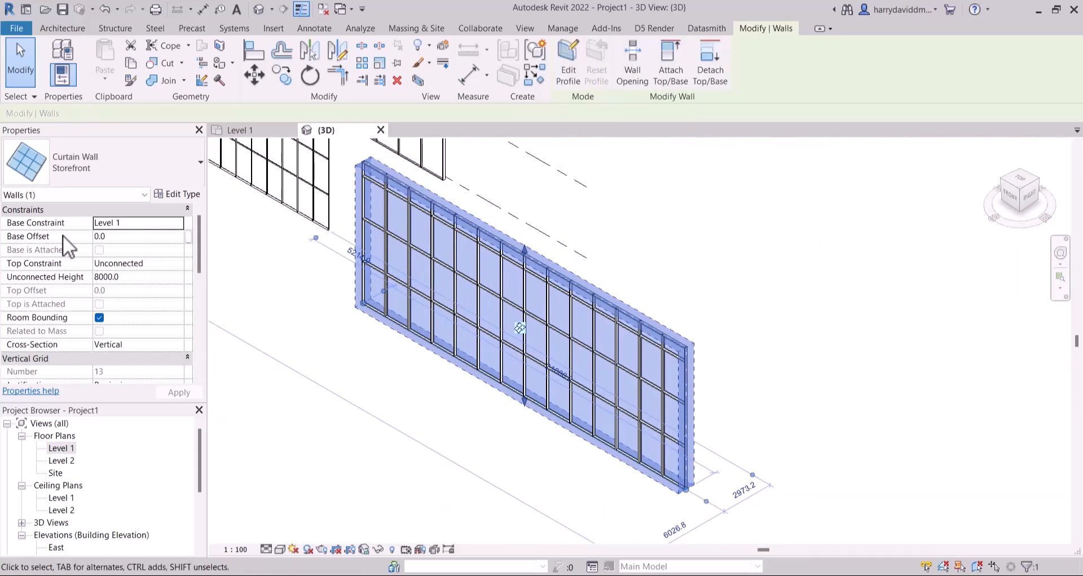
middle_click_drag(622, 350, 685, 364)
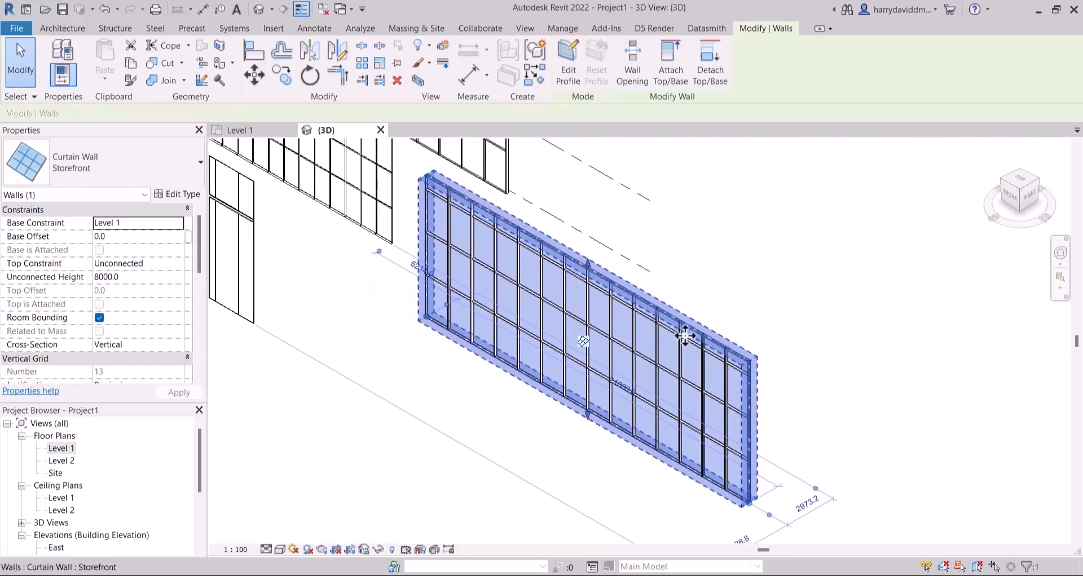
left_click(172, 262)
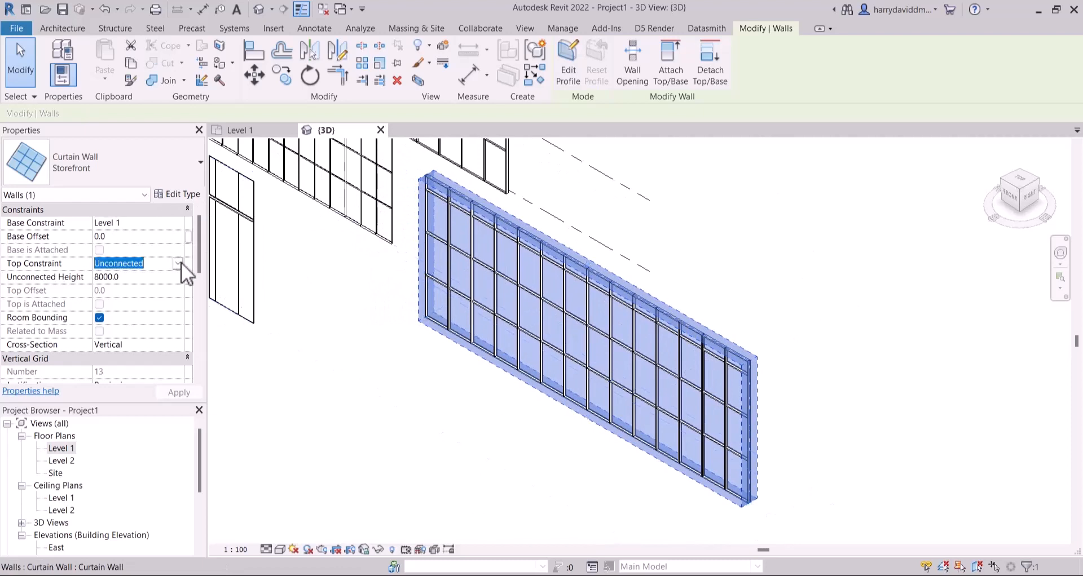
left_click(179, 262)
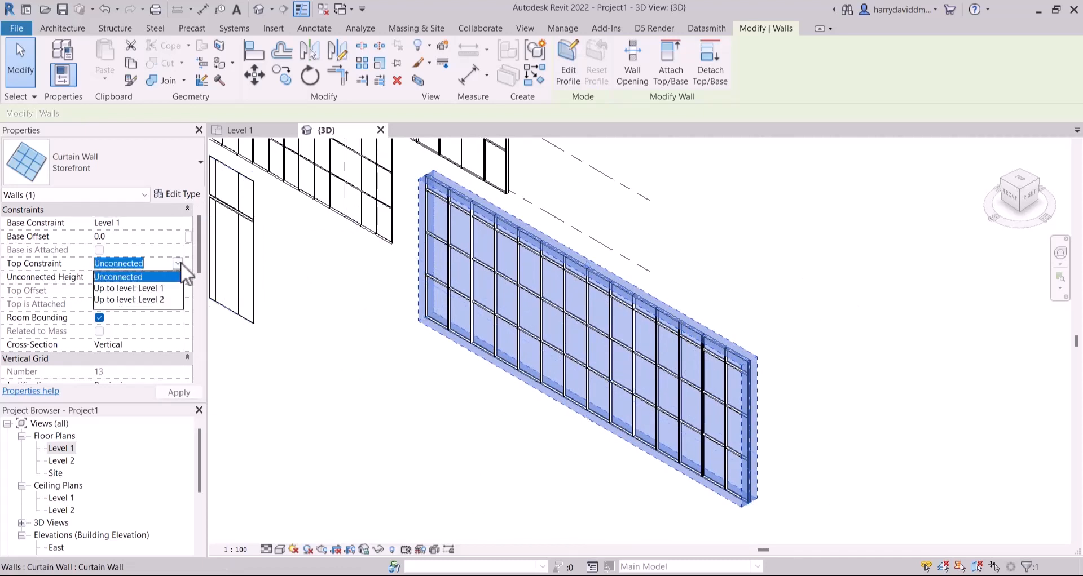
left_click(162, 299)
left_click(181, 393)
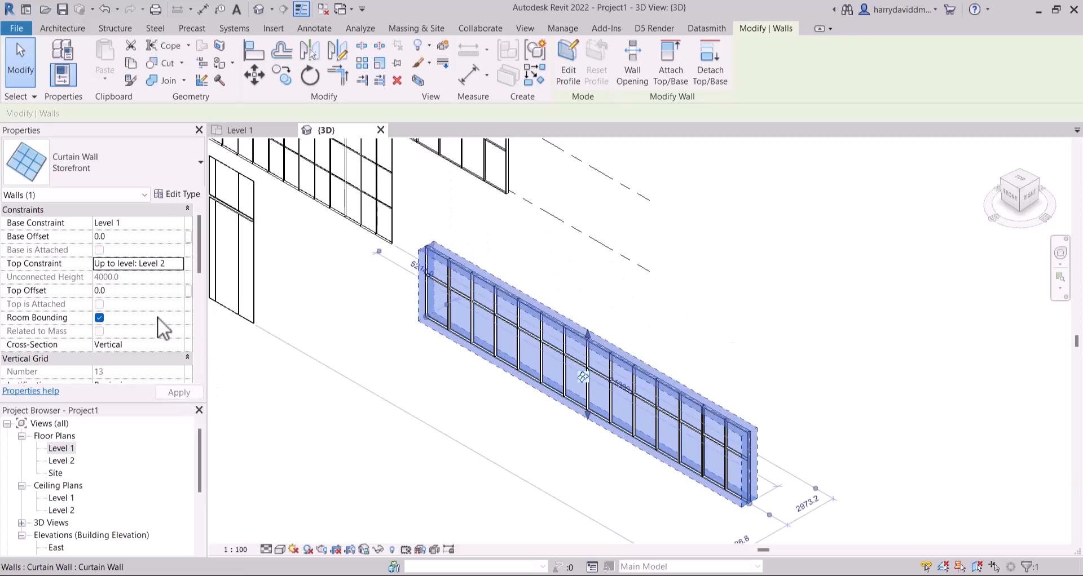
Select Level 2 and examine how its plane relates to the top of the new Storefront wall
left_click(397, 393)
middle_click_drag(341, 370, 890, 518)
left_click(424, 231)
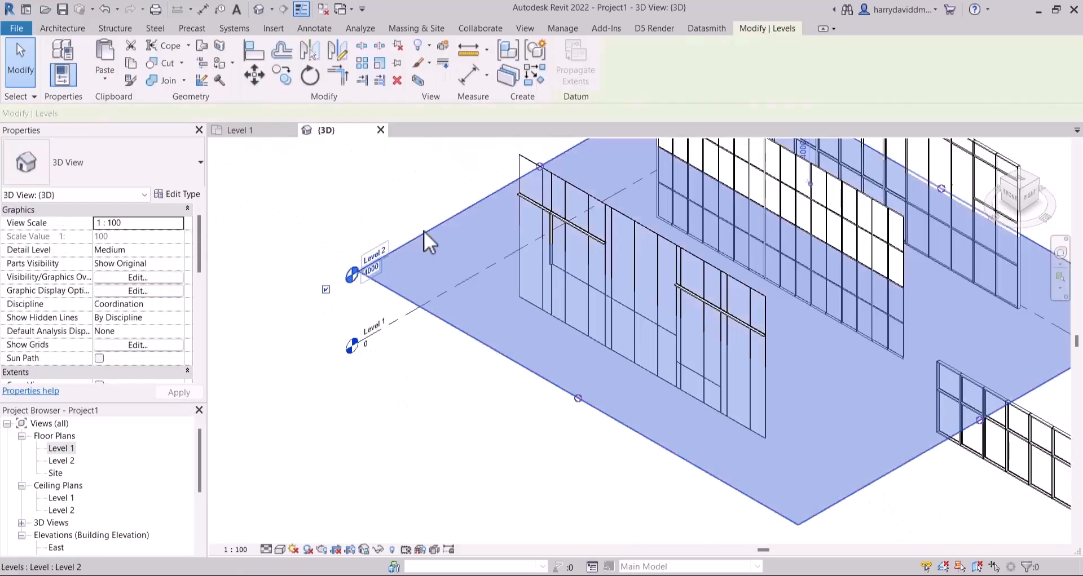
middle_click_drag(587, 321, 265, 264)
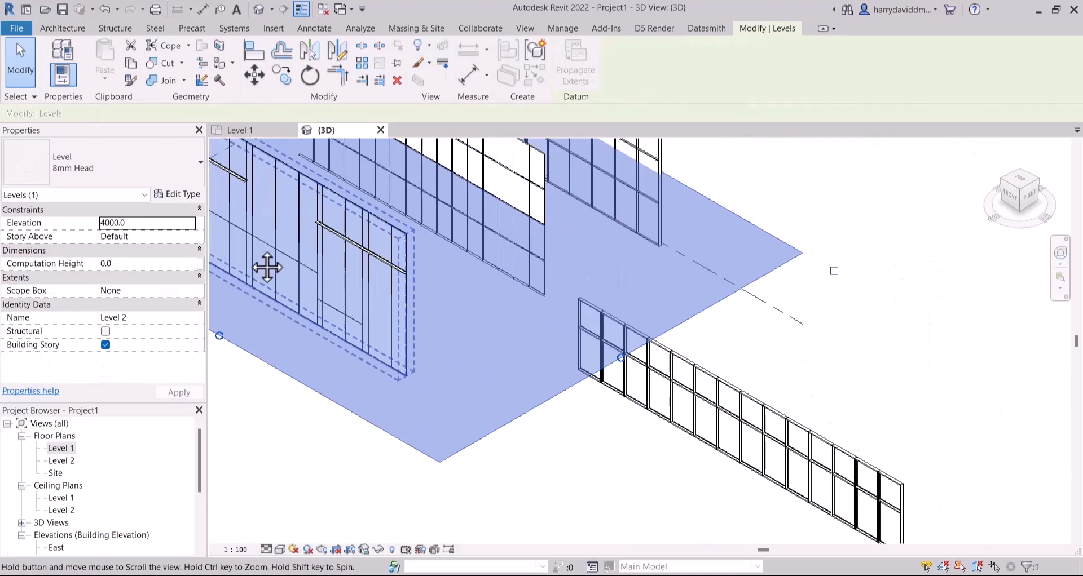
Set the new Storefront wall's top constraint back to Unconnected with an unconnected height of 8000
left_click(705, 379)
middle_click_drag(604, 317, 471, 249)
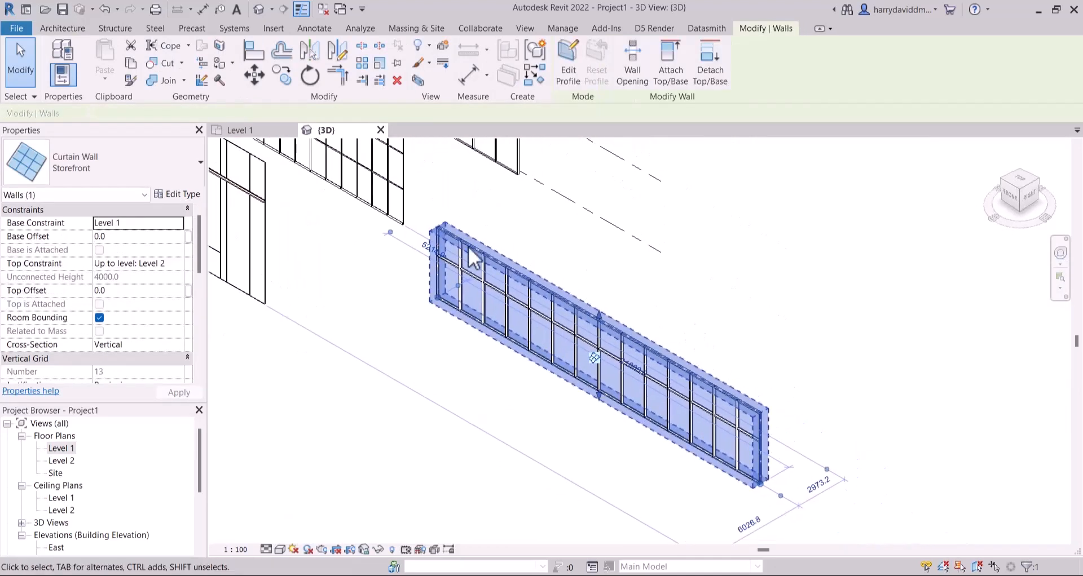
left_click(174, 262)
left_click(171, 276)
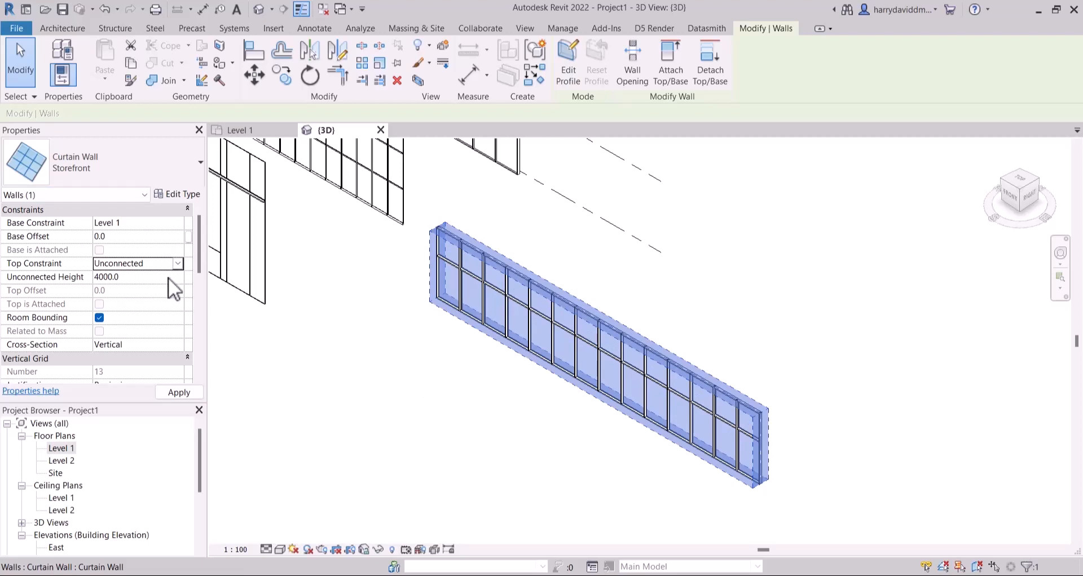
left_click(168, 276)
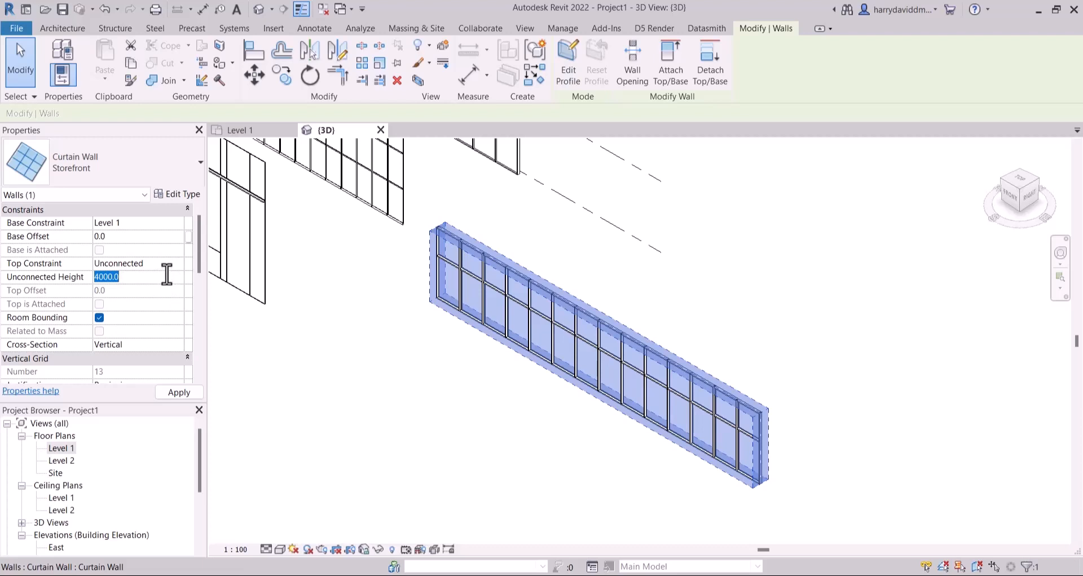
type("8000")
key("Return")
left_click(186, 390)
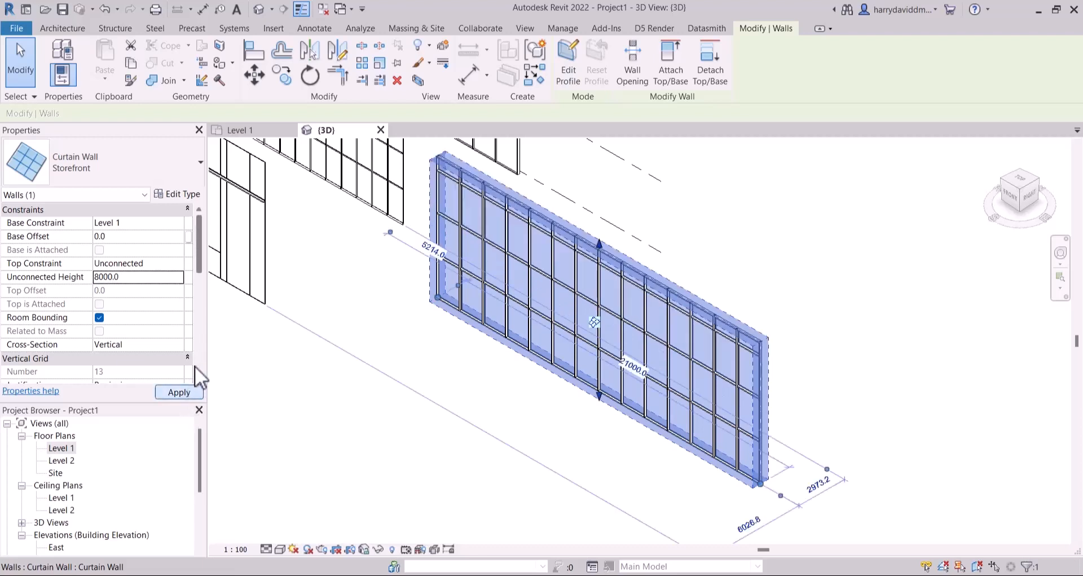
Reselect the new Storefront wall, bring its grid parameters into view and open its type properties
left_click(705, 245)
left_click(615, 292)
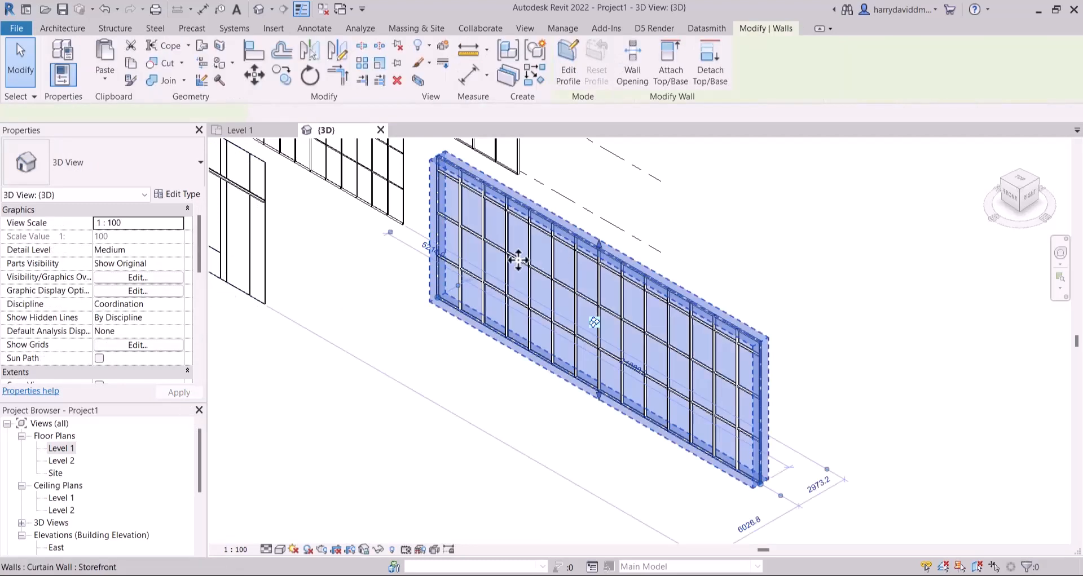
scroll(103, 284, "down", 1)
scroll(104, 287, "down", 2)
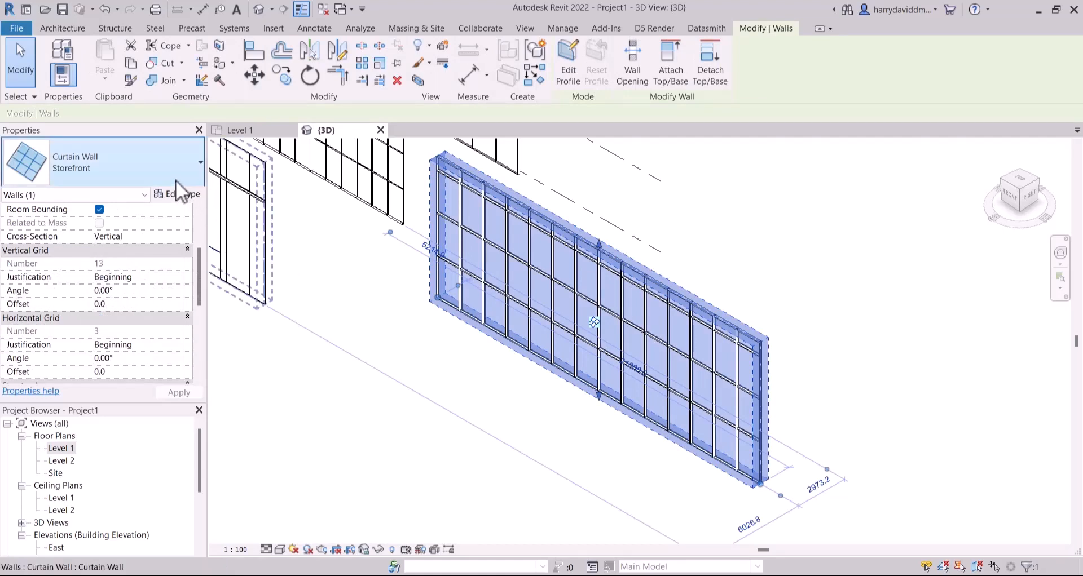
left_click(186, 194)
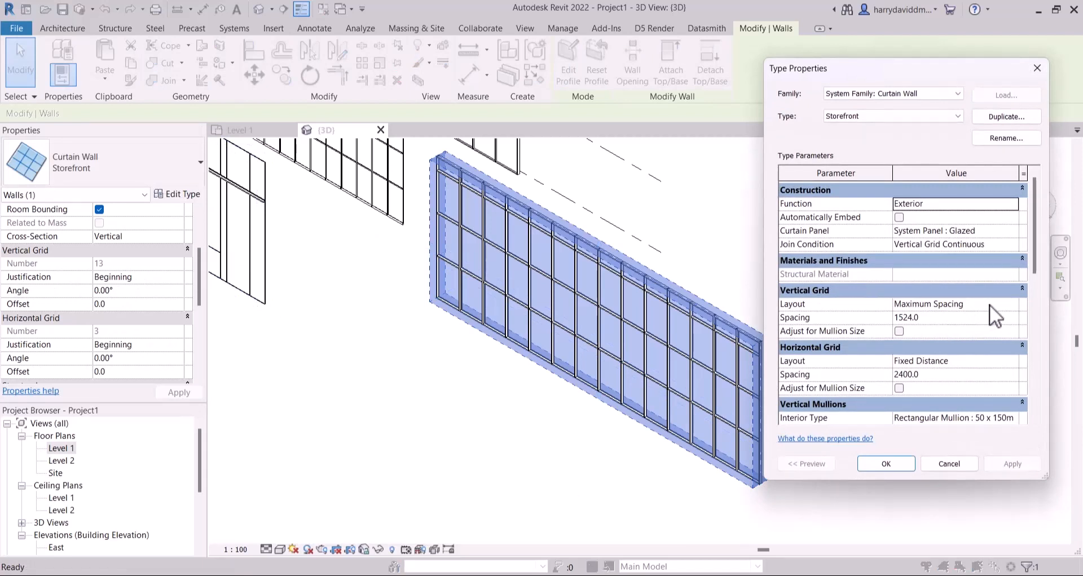
Apply a Fixed Distance layout to the vertical grid of the Storefront type
left_click(984, 305)
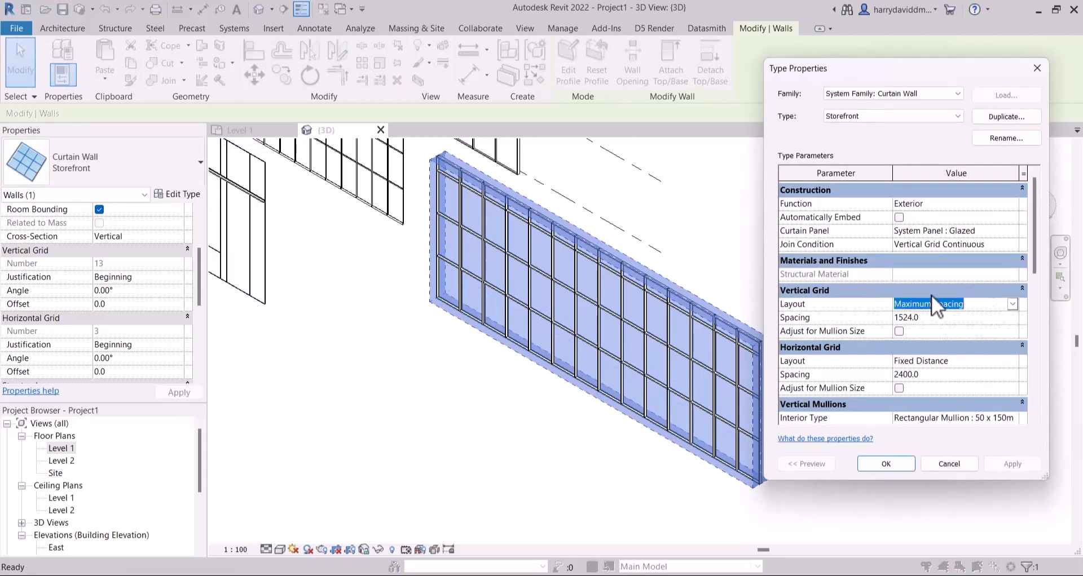
left_click(1014, 303)
left_click(934, 329)
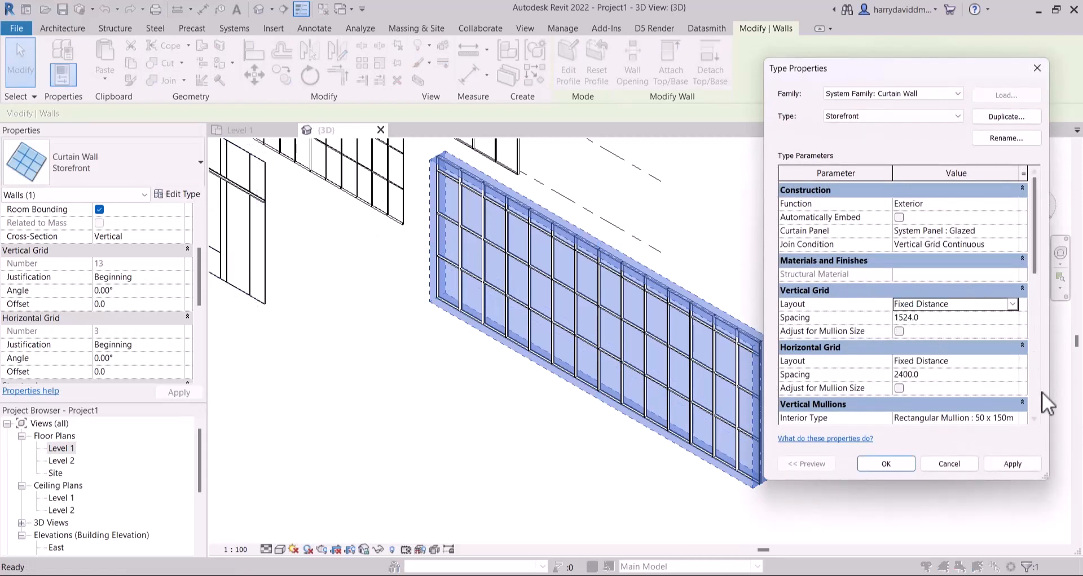
left_click(1029, 464)
Change the Storefront type's vertical grid layout to Fixed Number and review the wall's instance grid parameters
left_click(996, 305)
left_click(1012, 304)
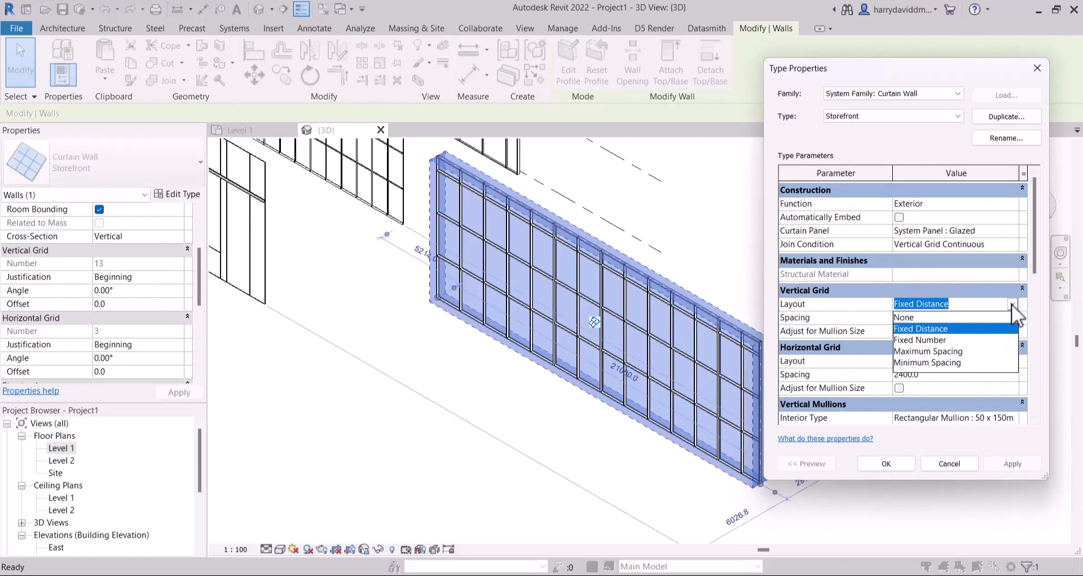
left_click(926, 340)
left_click(1008, 465)
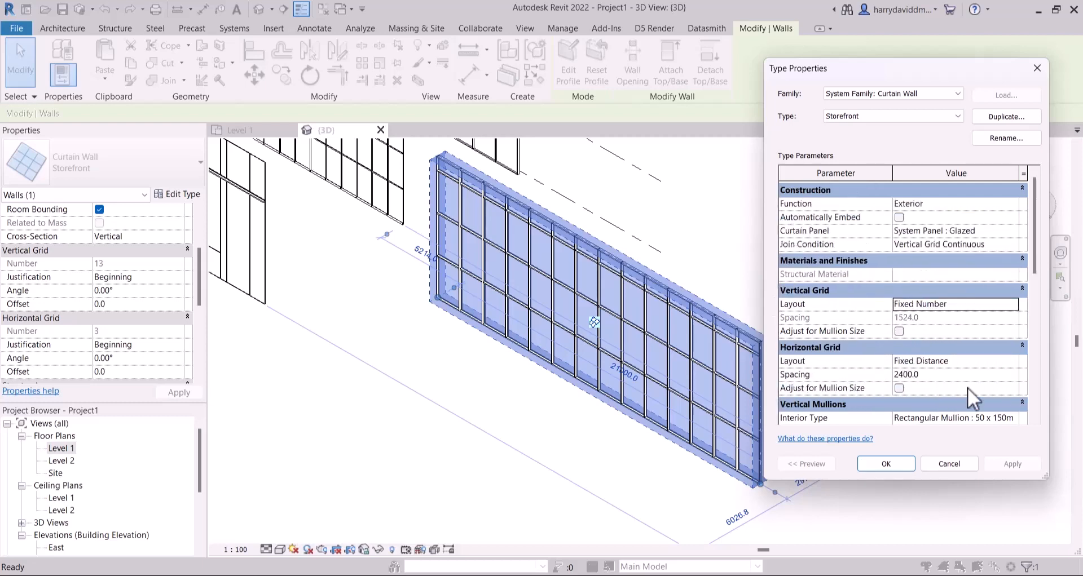
left_click(900, 459)
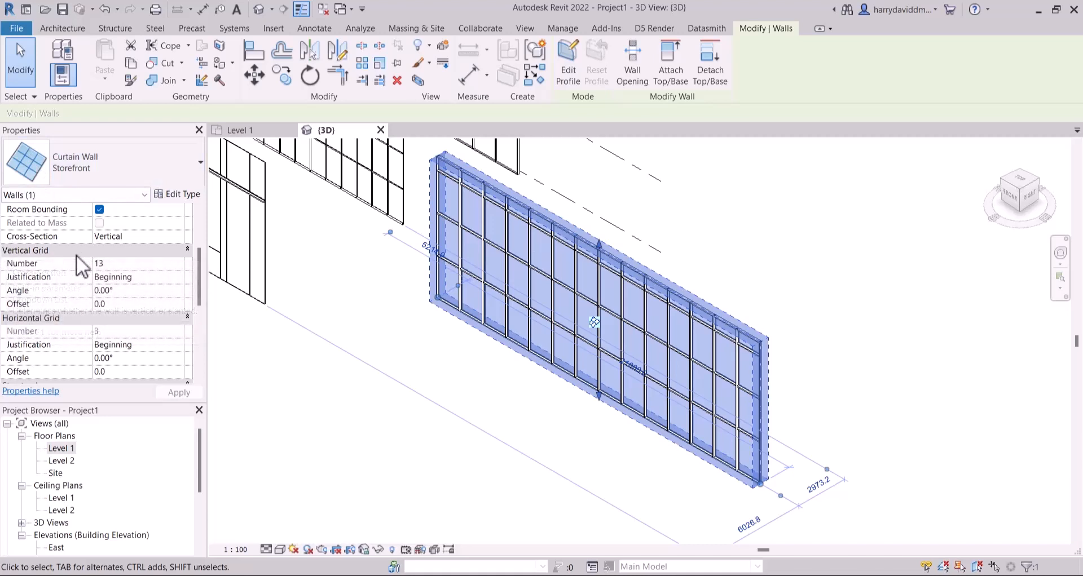
scroll(50, 268, "down", 3)
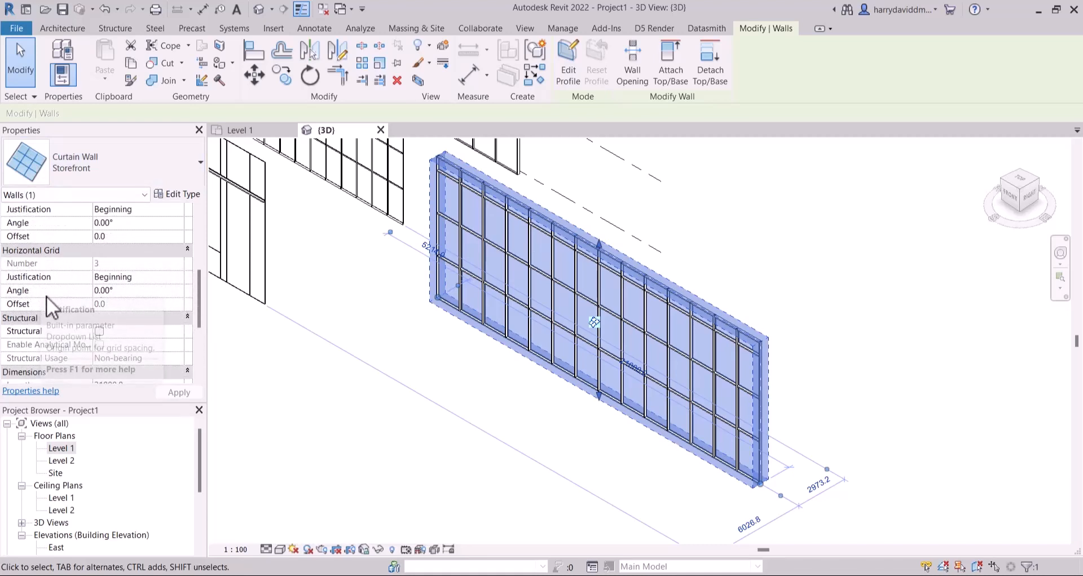
scroll(46, 296, "up", 3)
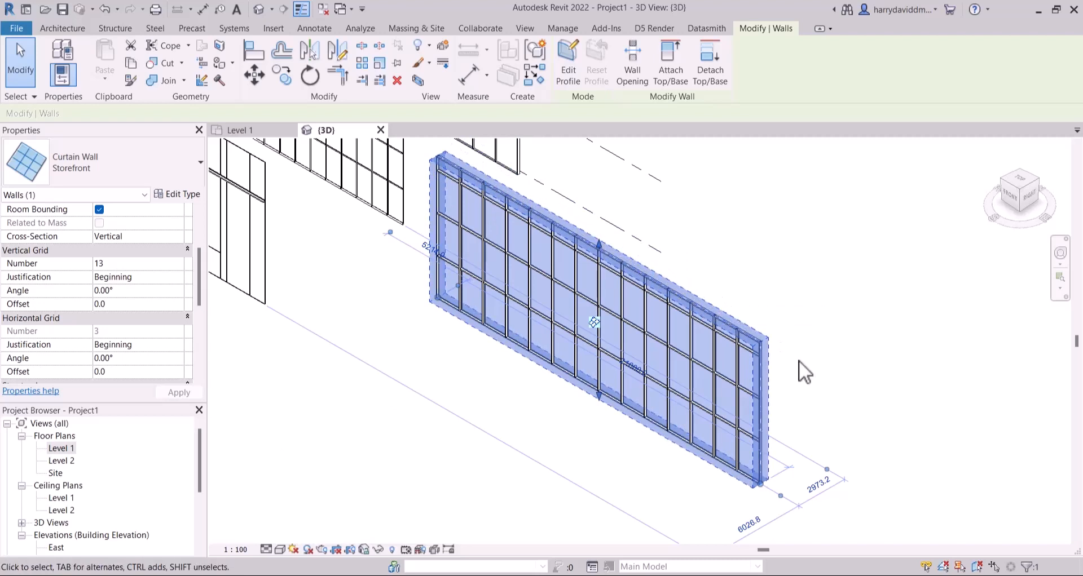
Reselect the 13-grid Storefront wall and set its vertical grid angle to 45°
left_click(799, 317)
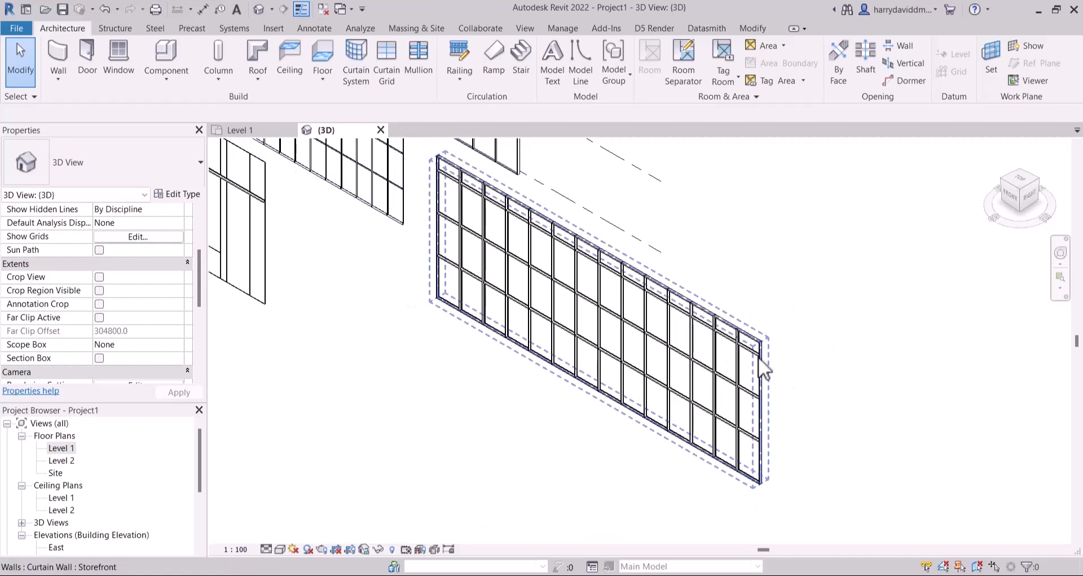
left_click(440, 208)
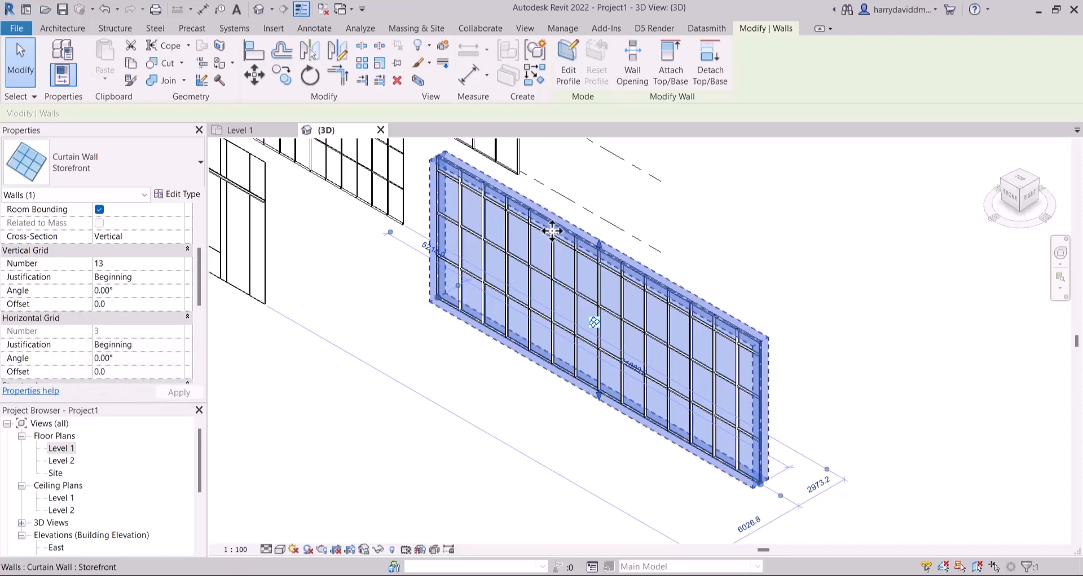
scroll(88, 295, "down", 5)
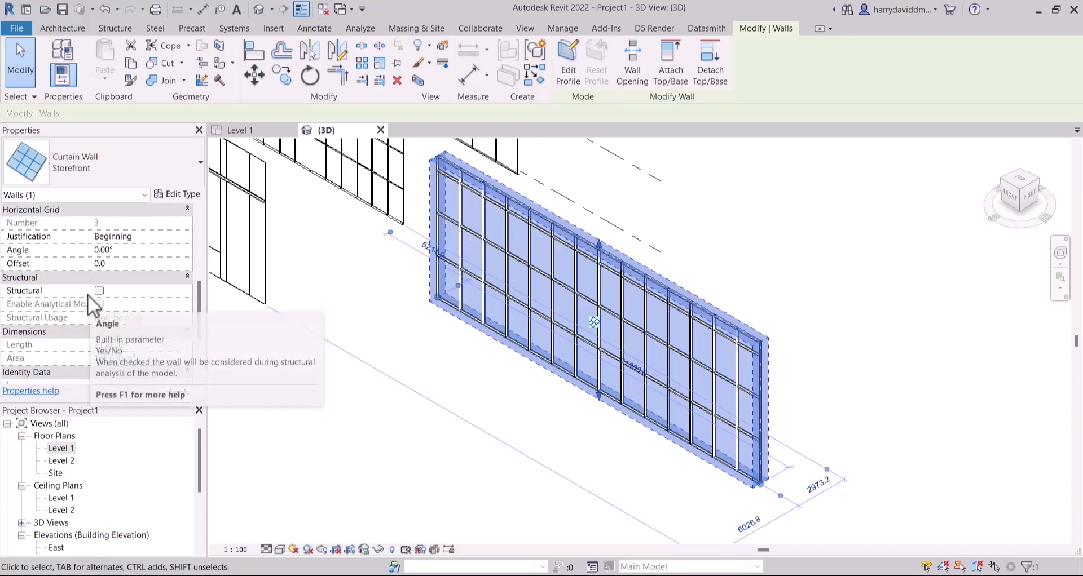
scroll(76, 299, "up", 5)
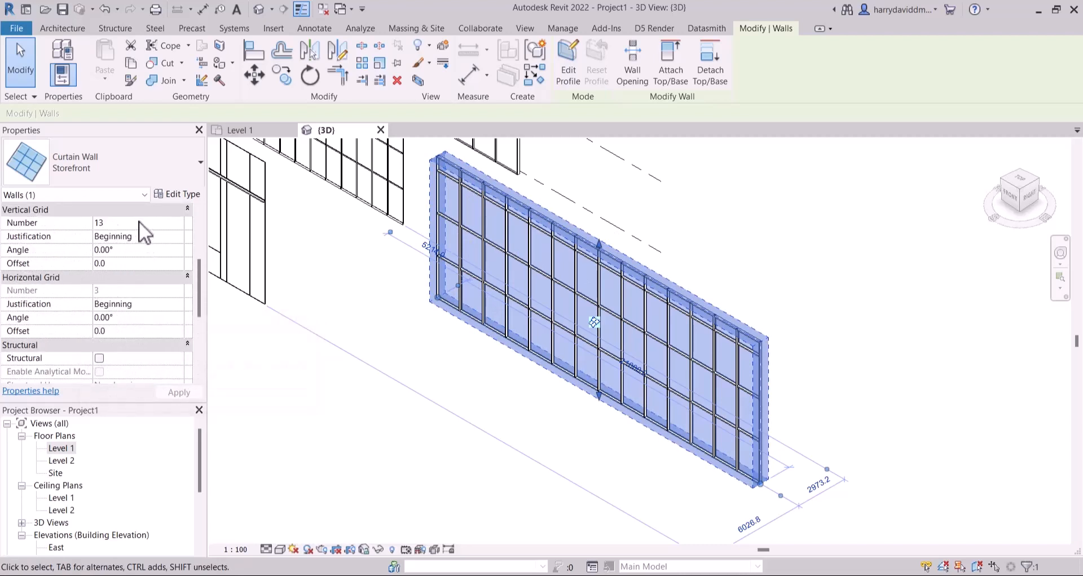
left_click(139, 249)
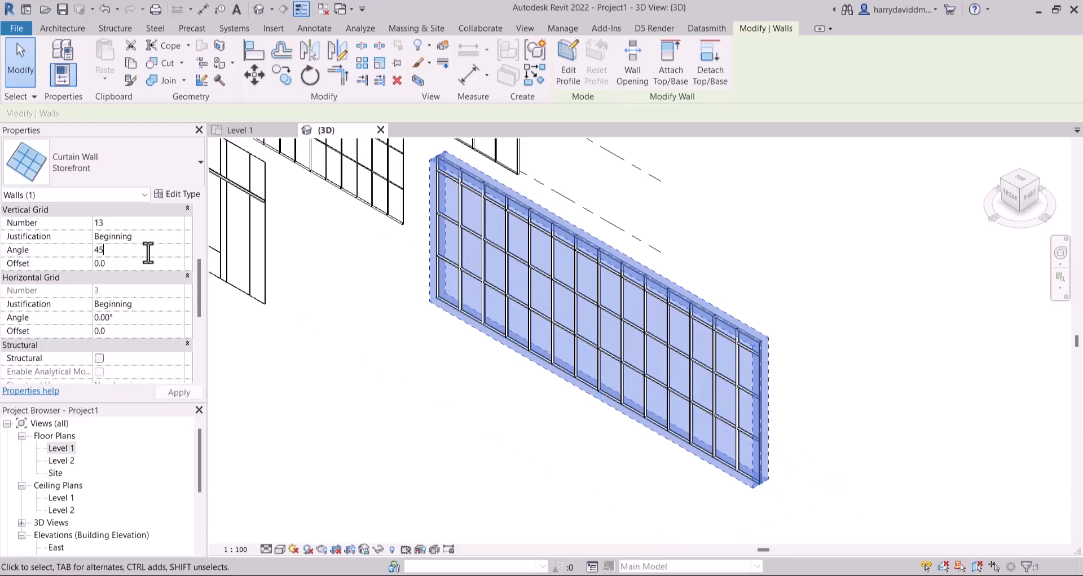
left_click(188, 392)
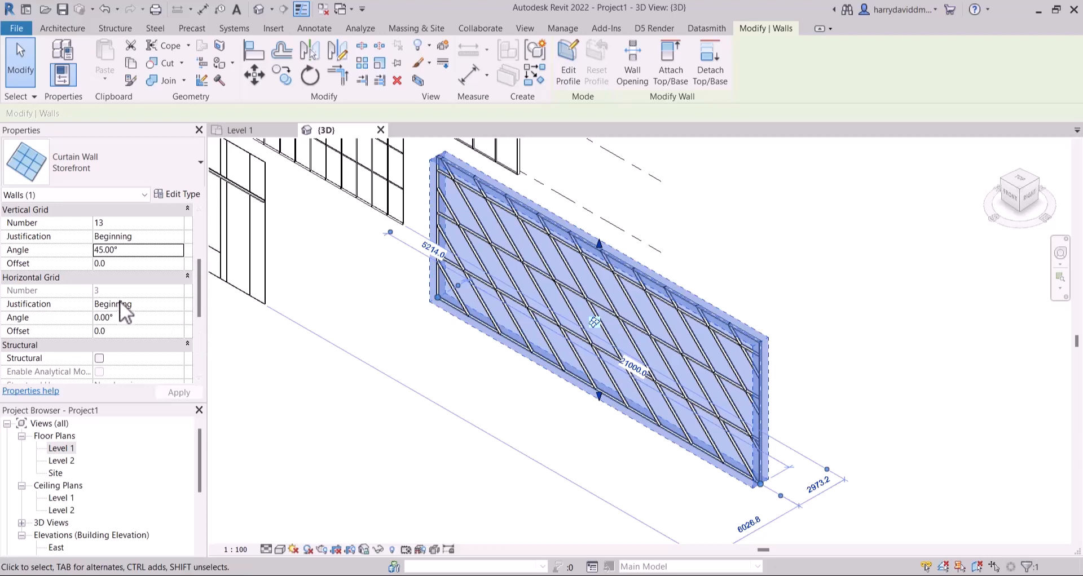
Set the same wall's horizontal grid angle to 45° and clear the selection
left_click(126, 317)
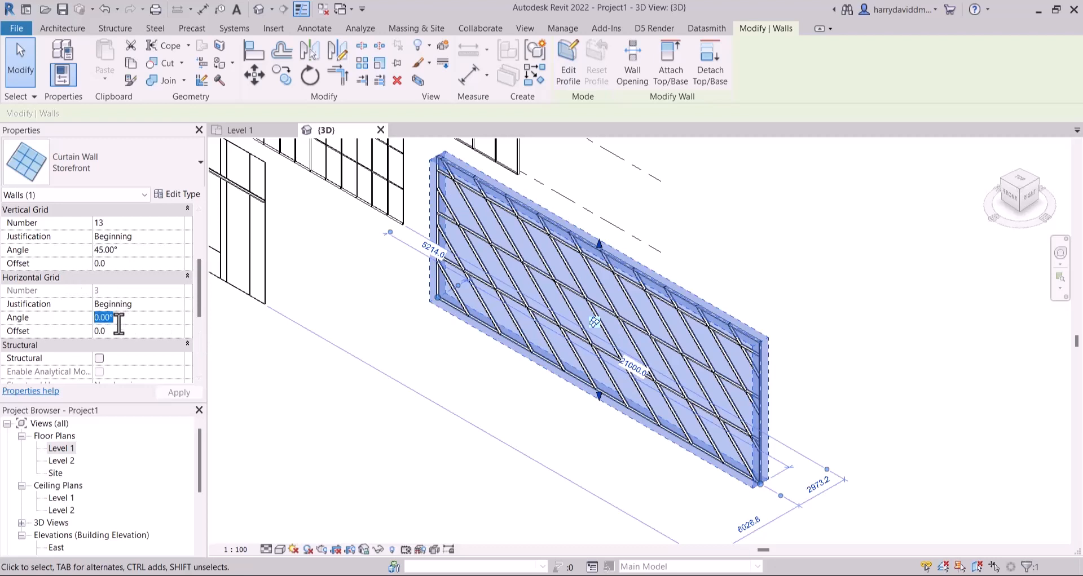
type("45")
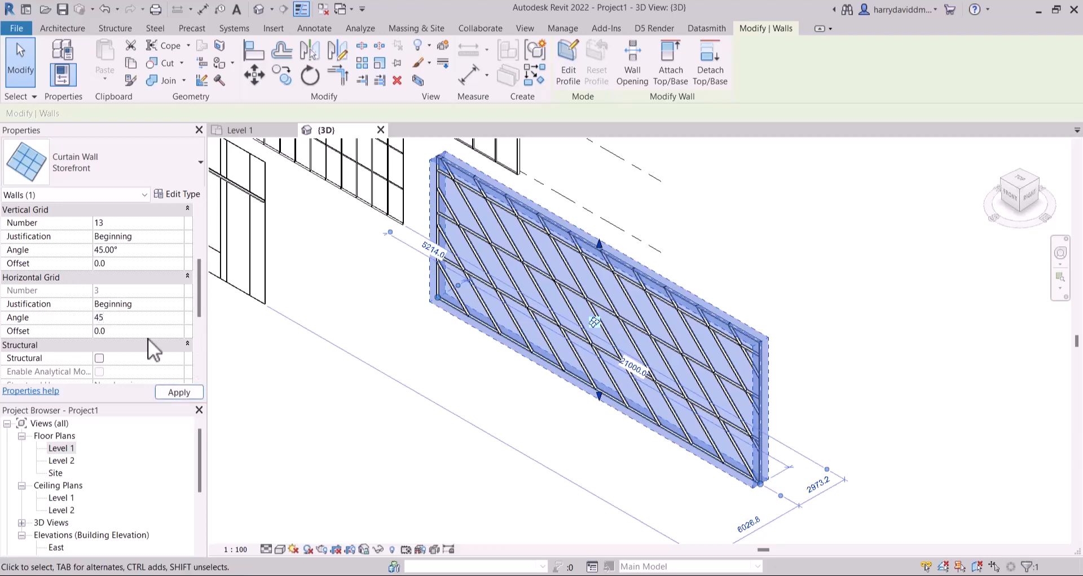
left_click(180, 392)
left_click(180, 392)
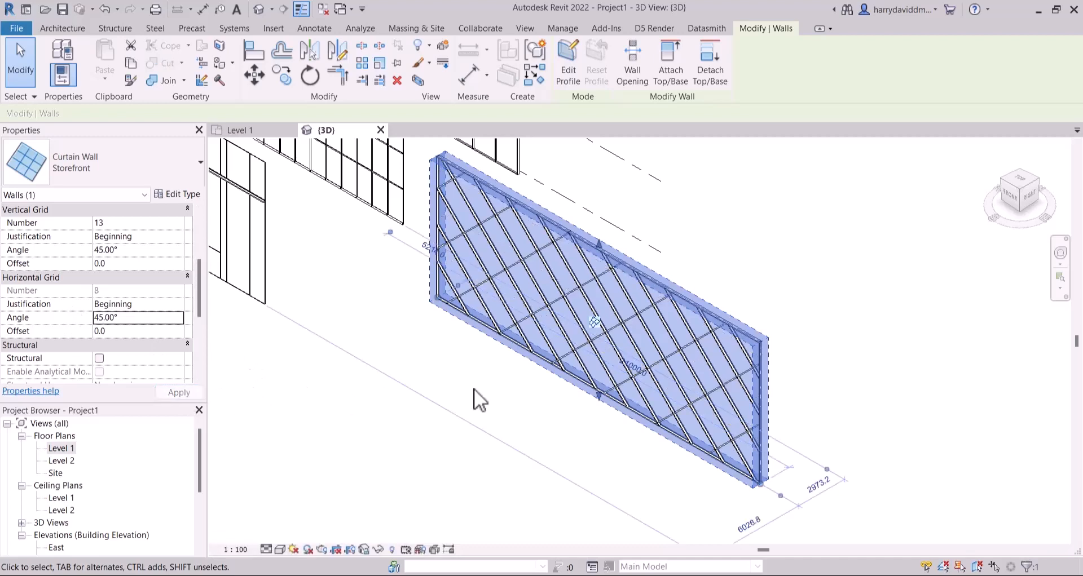
left_click(785, 256)
Examine the diagonal grid and its individual mullions up close, and compare them with the neighbouring Storefront walls
scroll(705, 338, "up", 3)
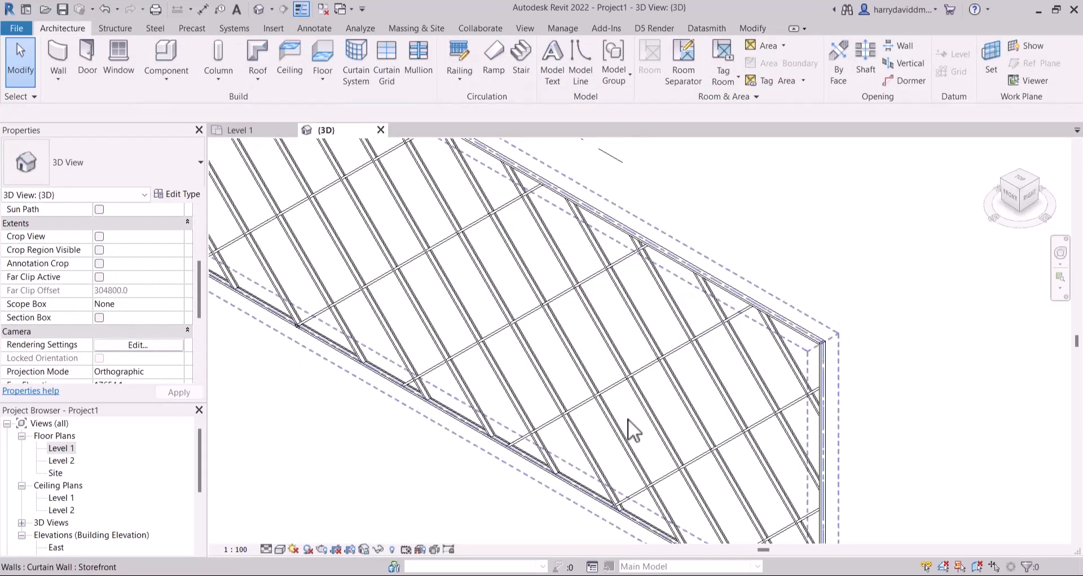
scroll(468, 417, "down", 4)
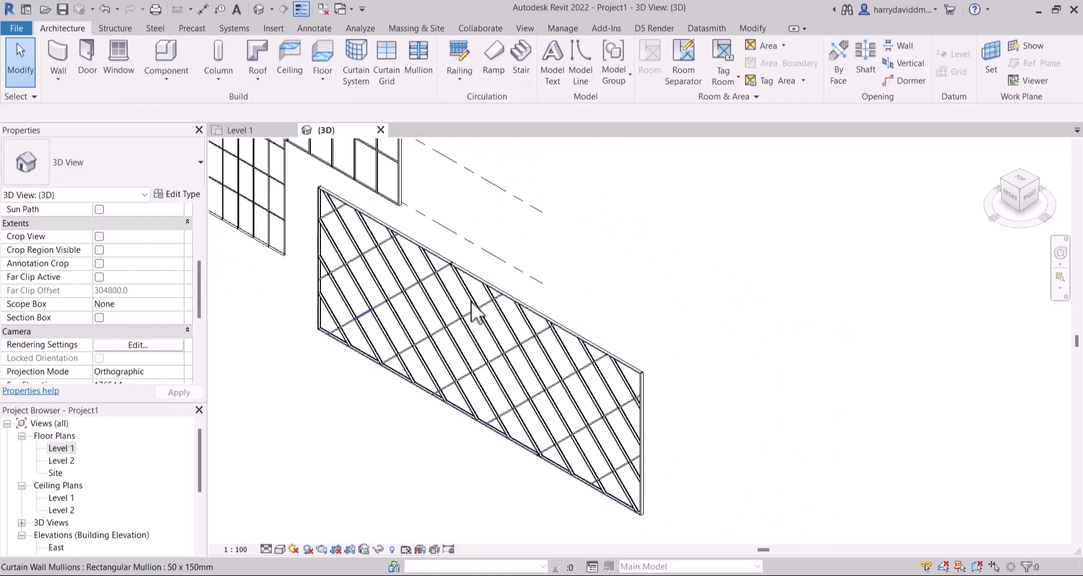
middle_click_drag(564, 370, 756, 574)
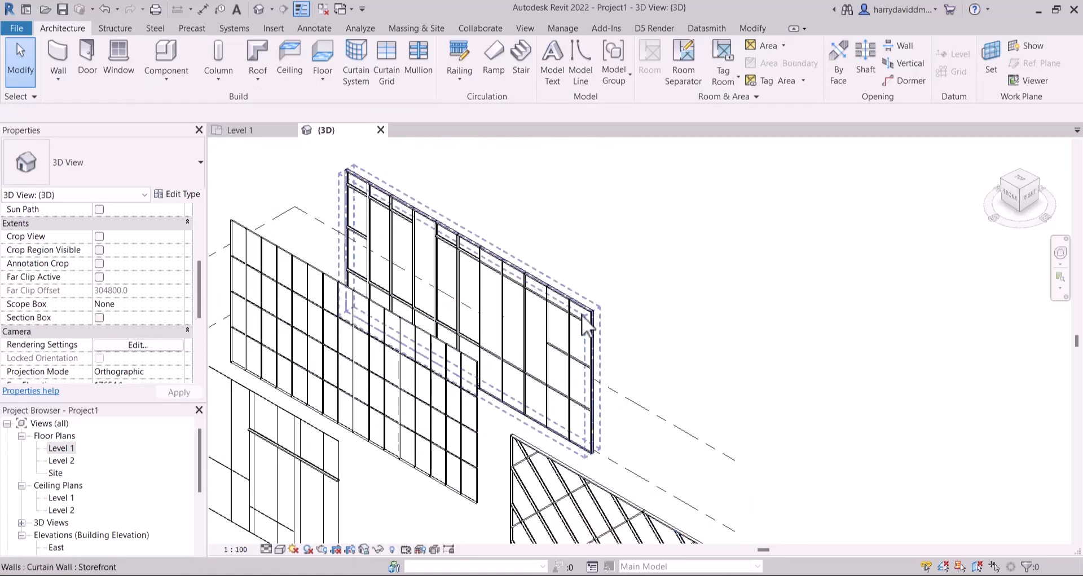
left_click(582, 314)
left_click(769, 339)
middle_click_drag(835, 392, 551, 218)
middle_click_drag(620, 326, 653, 333)
scroll(513, 305, "up", 3)
left_click(483, 276)
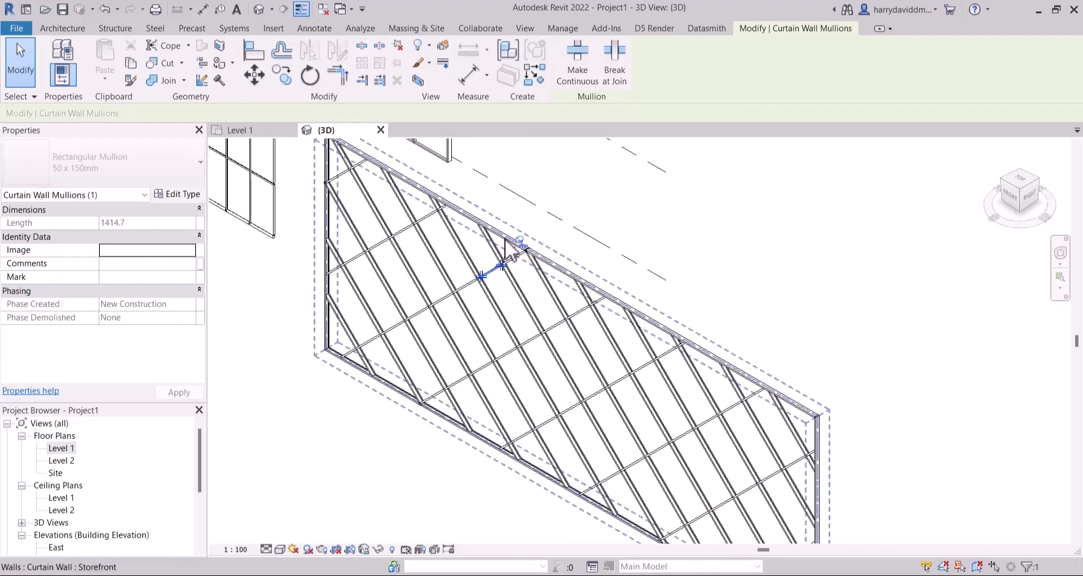
middle_click_drag(511, 248, 518, 454)
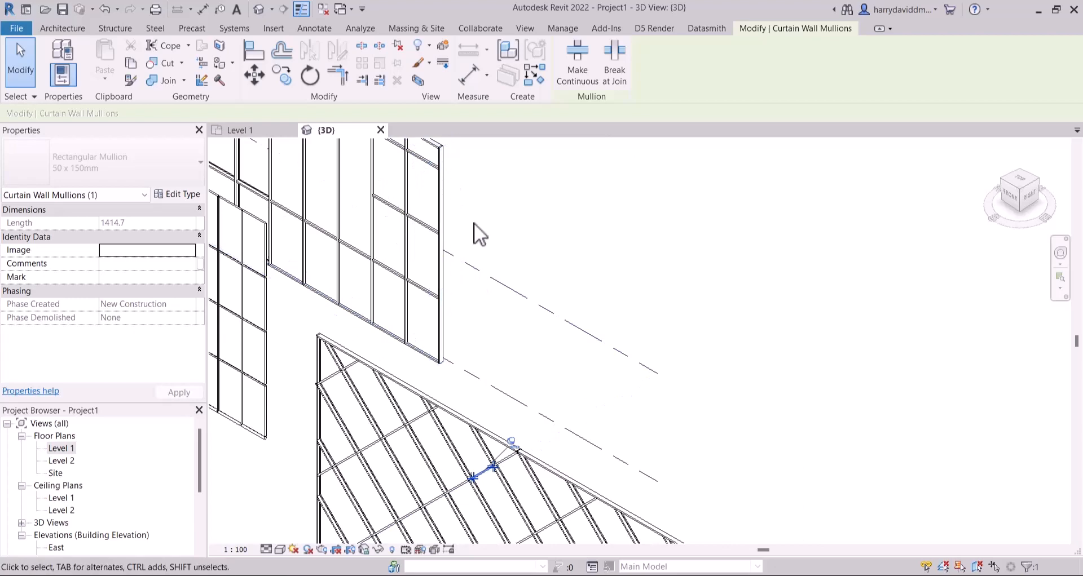
scroll(607, 303, "down", 3)
scroll(504, 333, "up", 2)
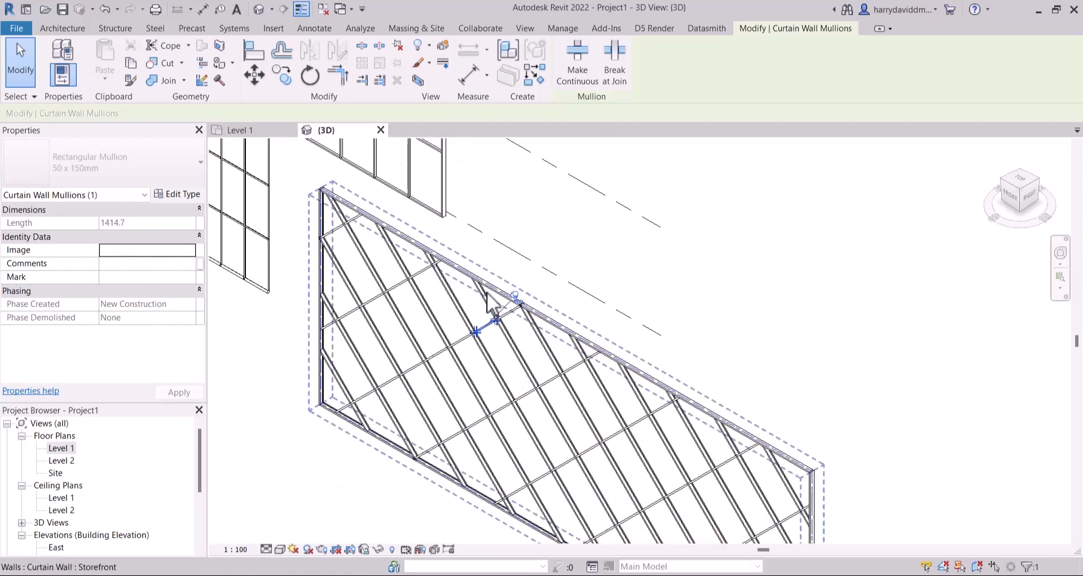
left_click(418, 285)
scroll(418, 284, "down", 2)
left_click(797, 295)
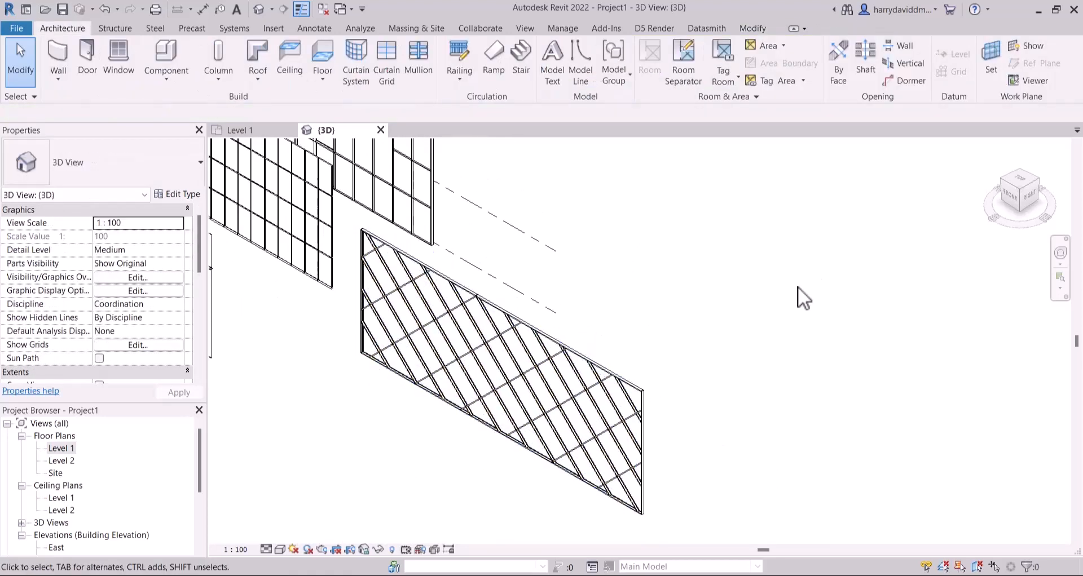
Constrain the top of the diagonal-grid Storefront wall up to Level 2
left_click(599, 365)
left_click(154, 264)
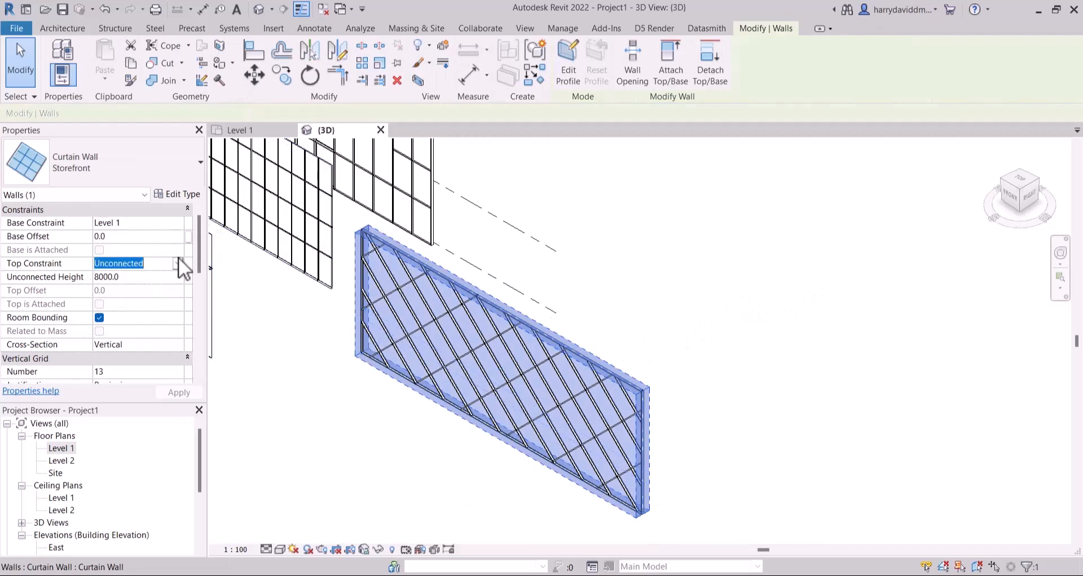
left_click(177, 263)
left_click(151, 299)
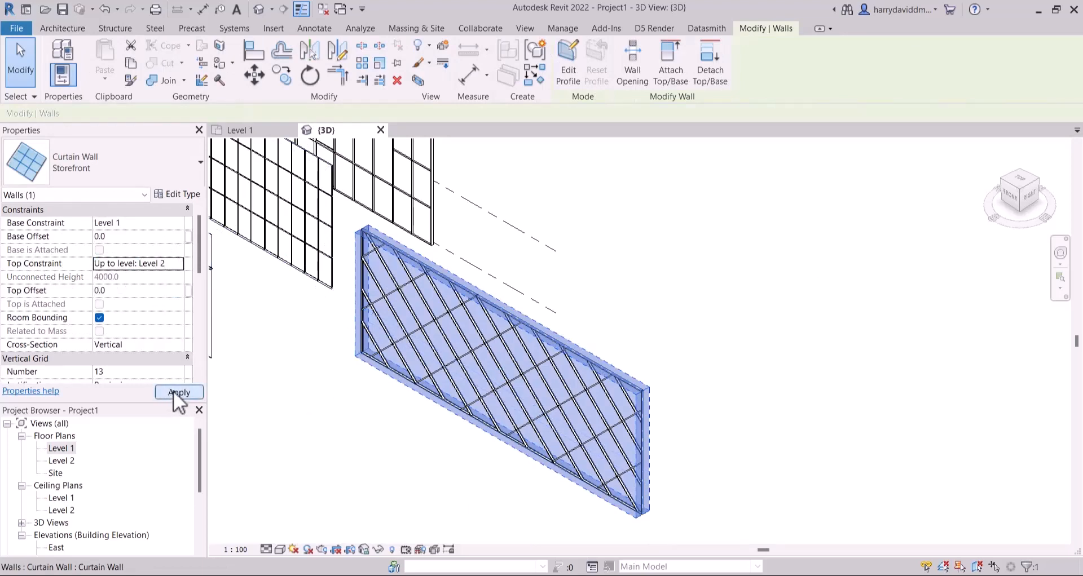
left_click(701, 297)
scroll(464, 412, "up", 3)
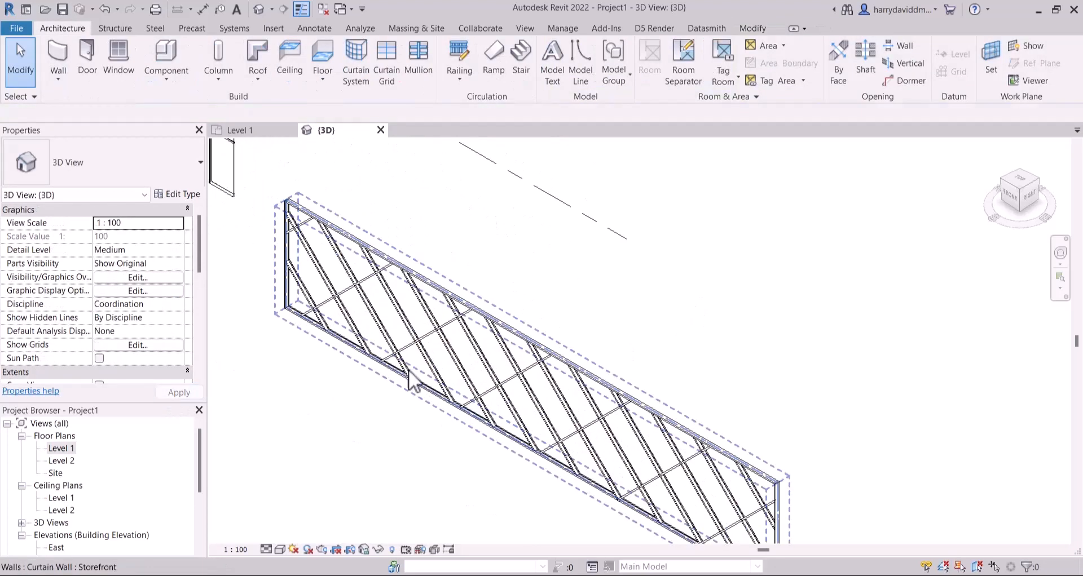
Return the diagonal-grid wall's top constraint to Unconnected with an unconnected height of 8000
left_click(540, 365)
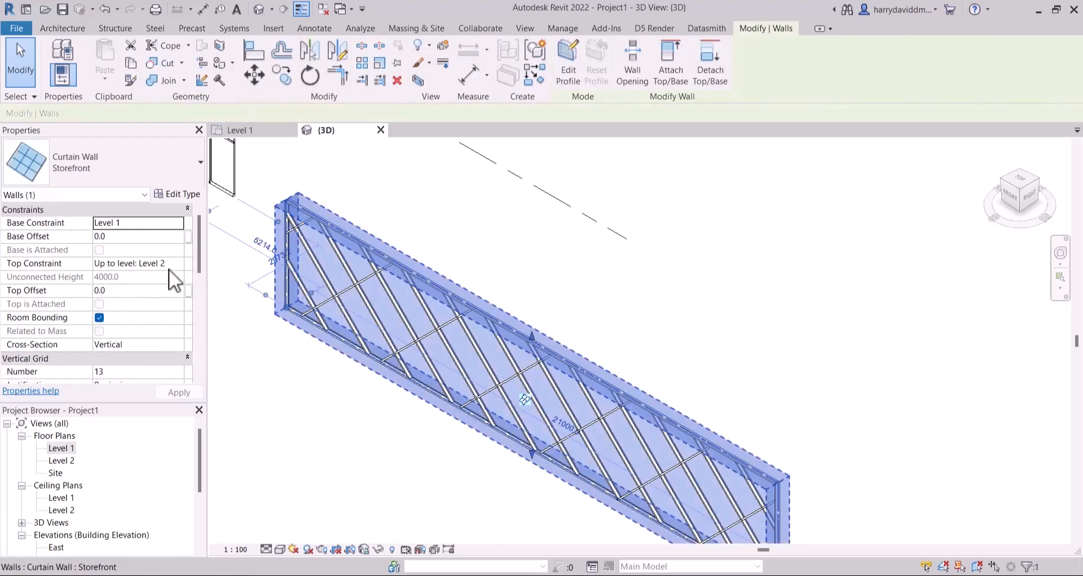
left_click(177, 263)
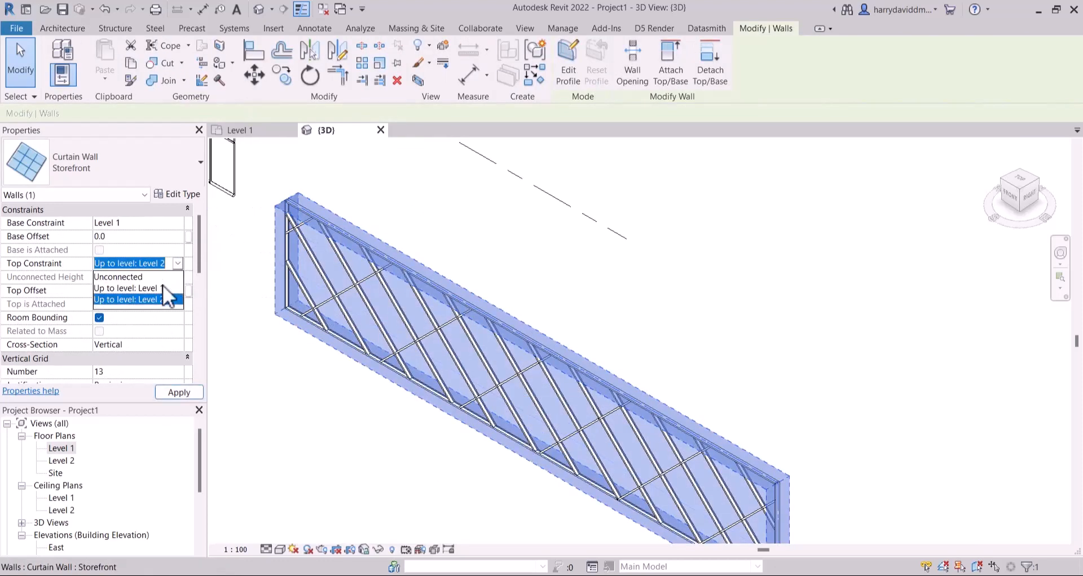
left_click(163, 278)
type("8000.0")
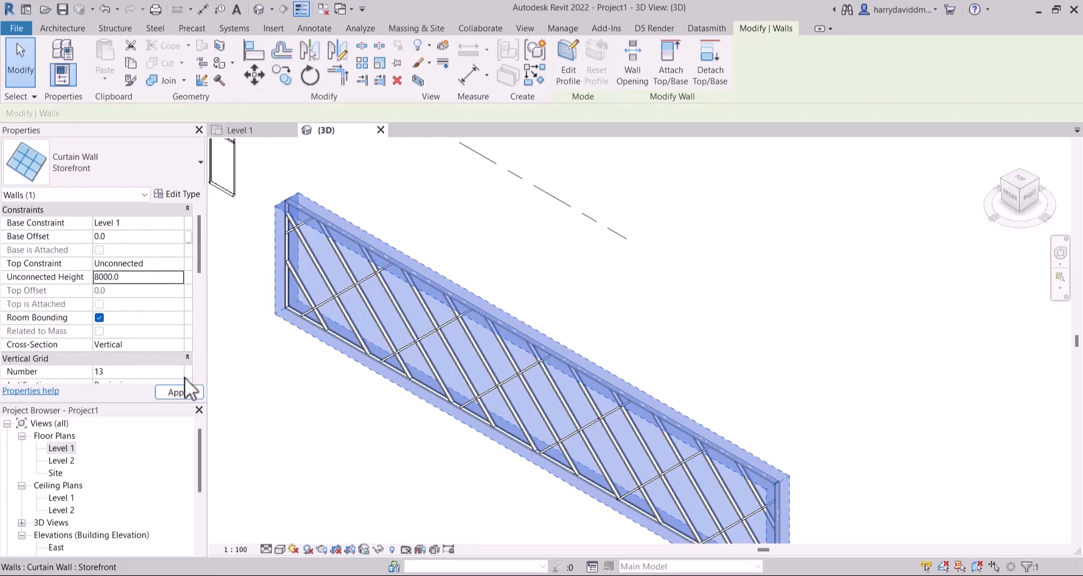
left_click(186, 391)
scroll(552, 368, "down", 3)
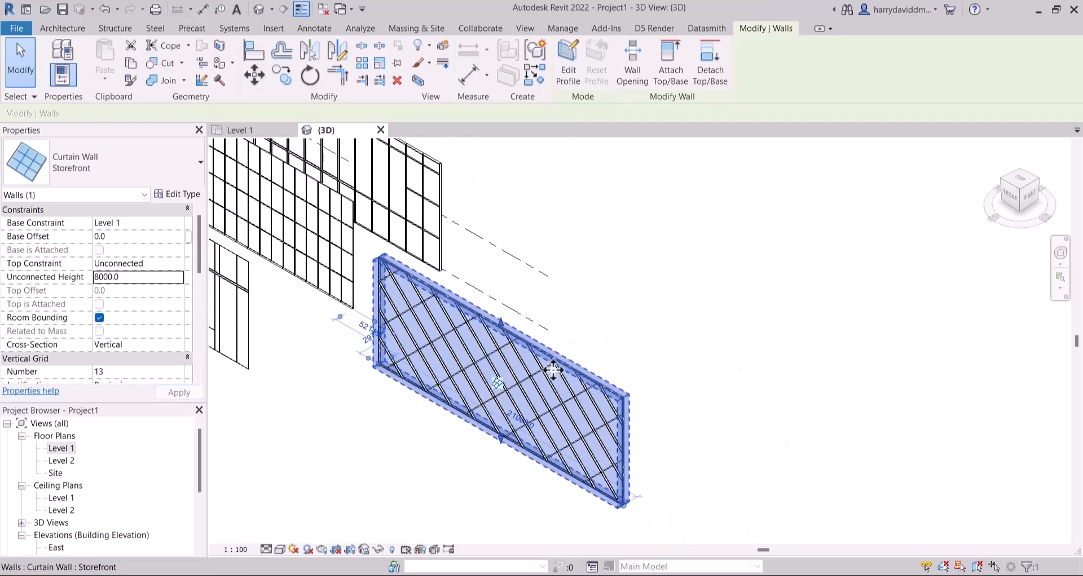
left_click(896, 469)
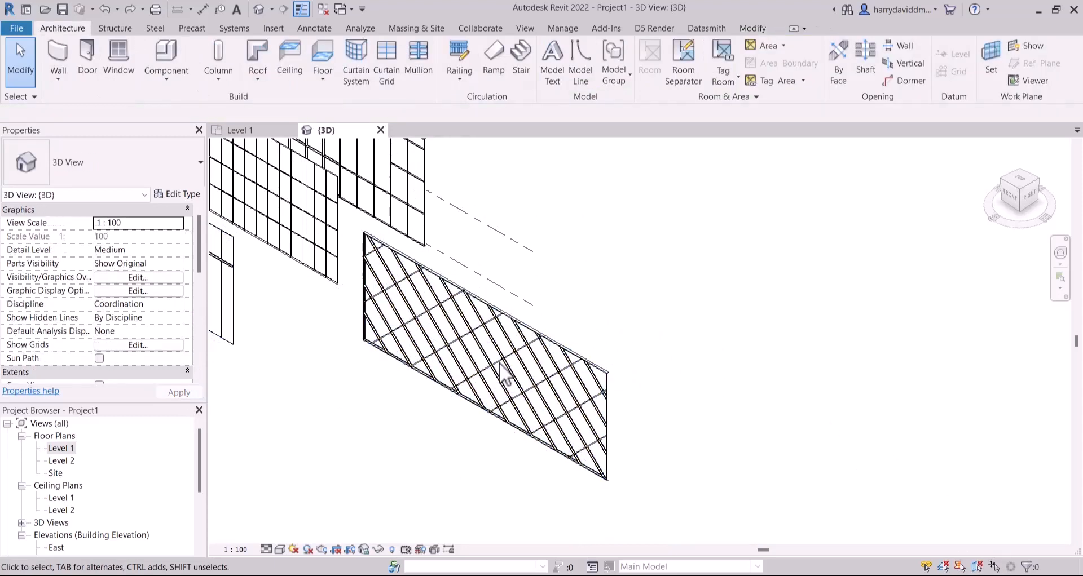
Draw another Storefront curtain wall about 19400 long and 8000 high, parallel to the diagonal-grid wall in open space
left_click(603, 398)
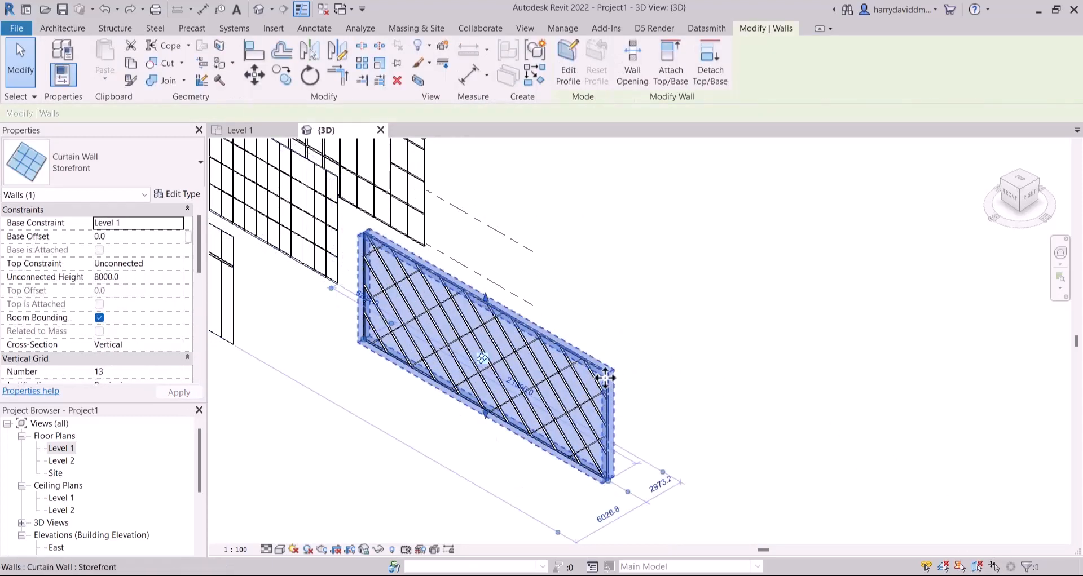
middle_click_drag(619, 419, 572, 389)
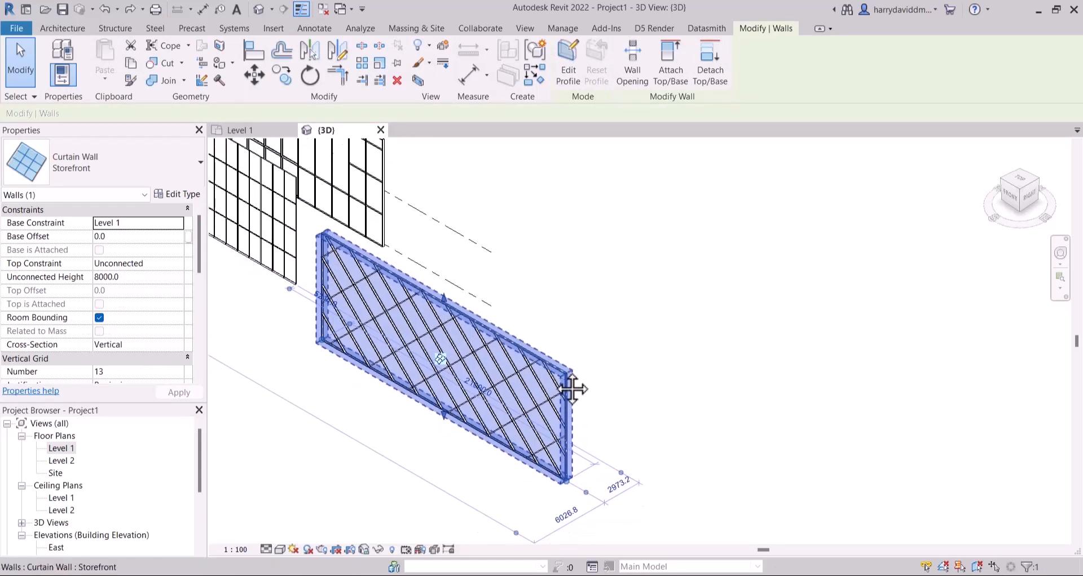
left_click(59, 28)
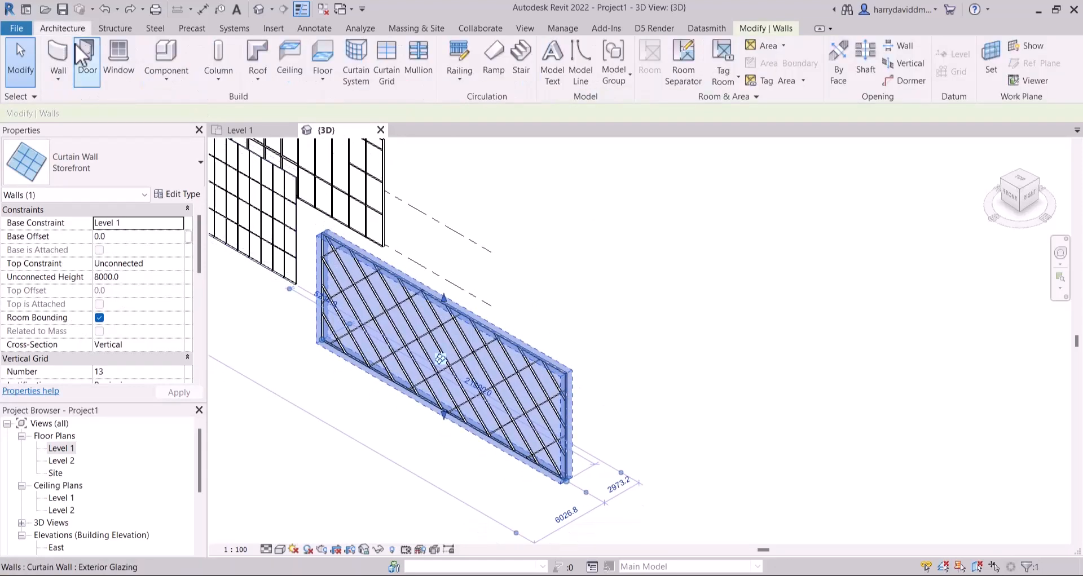
left_click(58, 54)
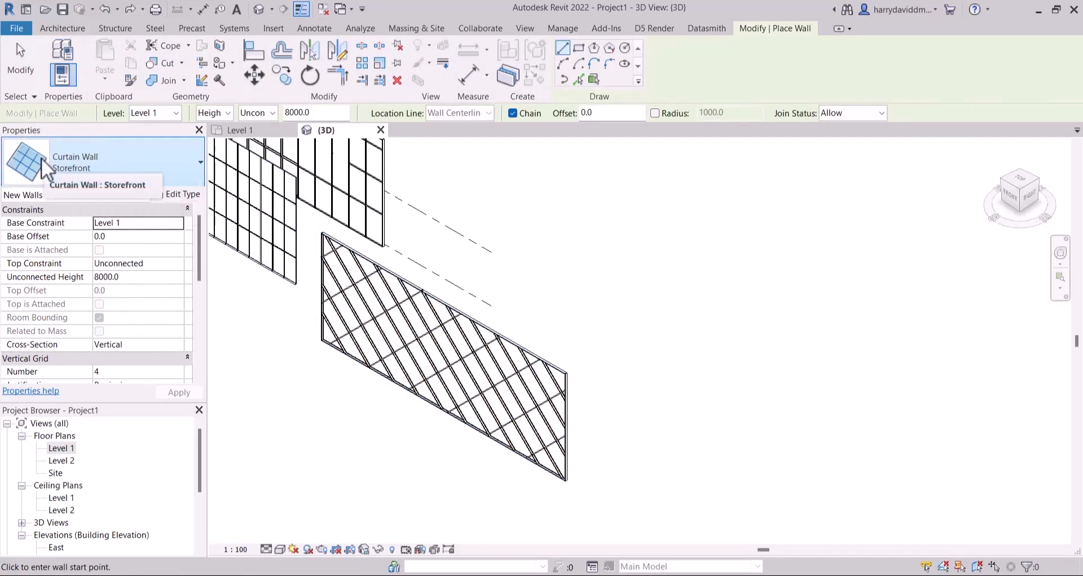
left_click(527, 262)
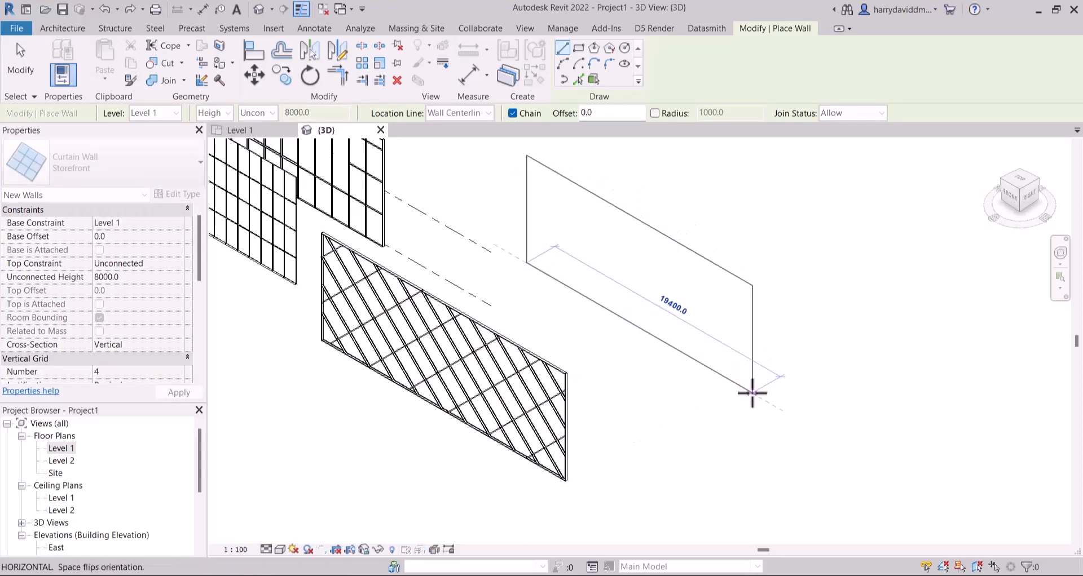
left_click(752, 393)
left_click(21, 62)
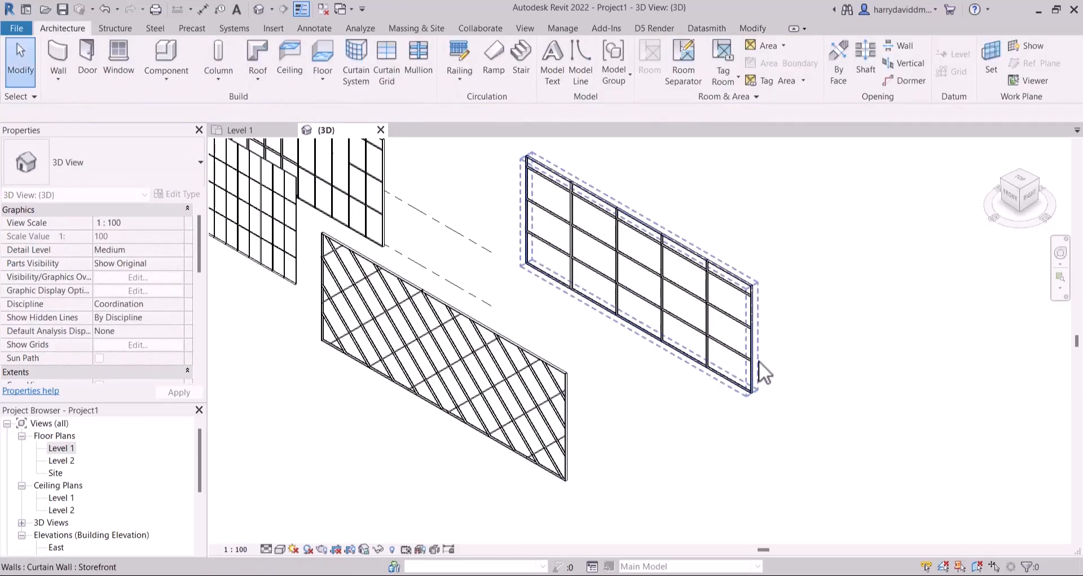
Compare the vertical and horizontal grid parameters of the diagonal-grid wall with those of the other Storefront walls
middle_click_drag(764, 373, 711, 349)
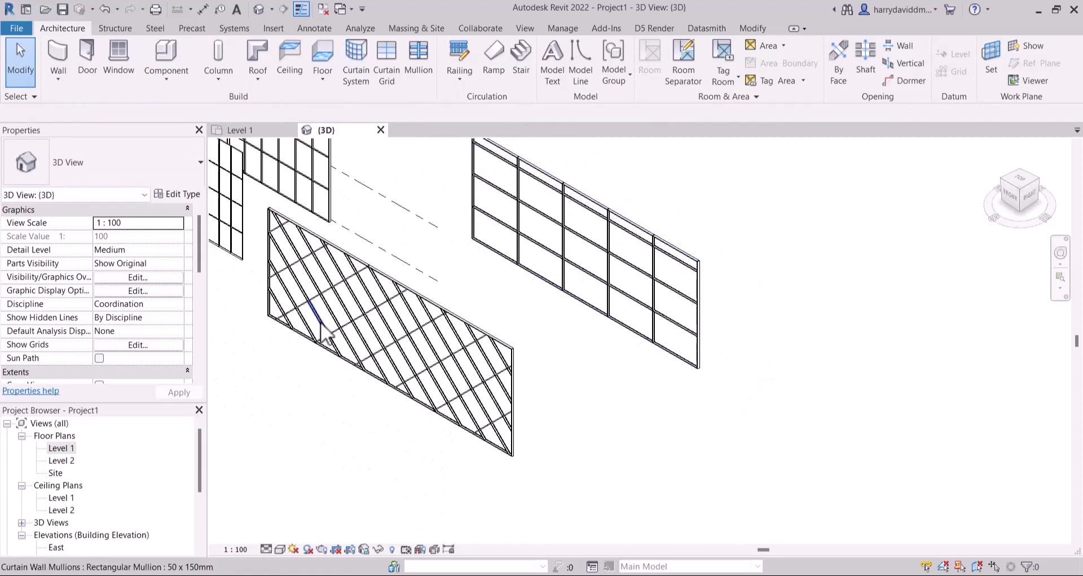
left_click(358, 255)
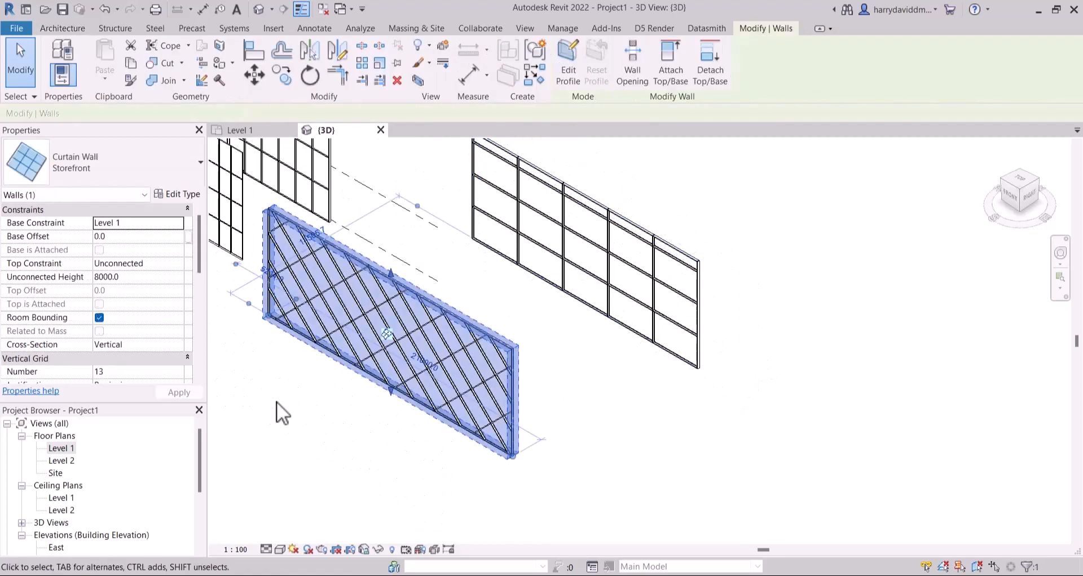
left_click(603, 215)
scroll(103, 272, "down", 4)
left_click(815, 206)
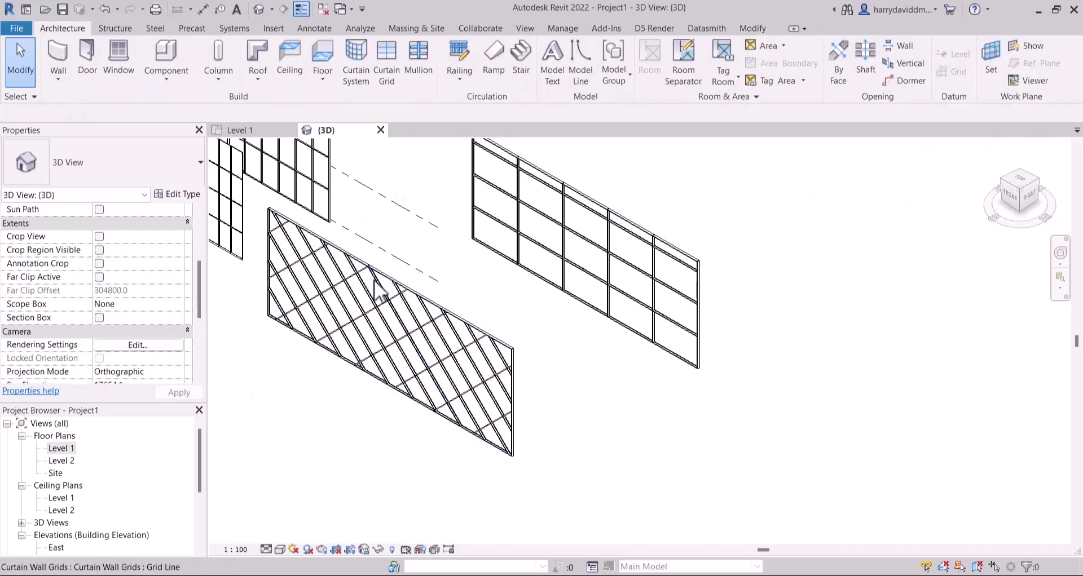
left_click(423, 305)
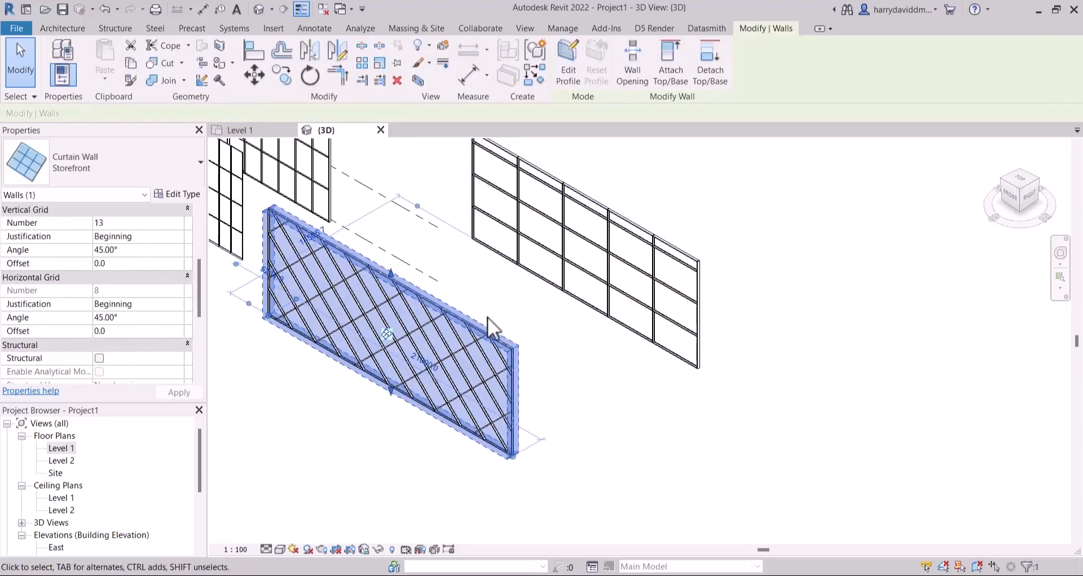
middle_click_drag(609, 348, 713, 567)
left_click(338, 310)
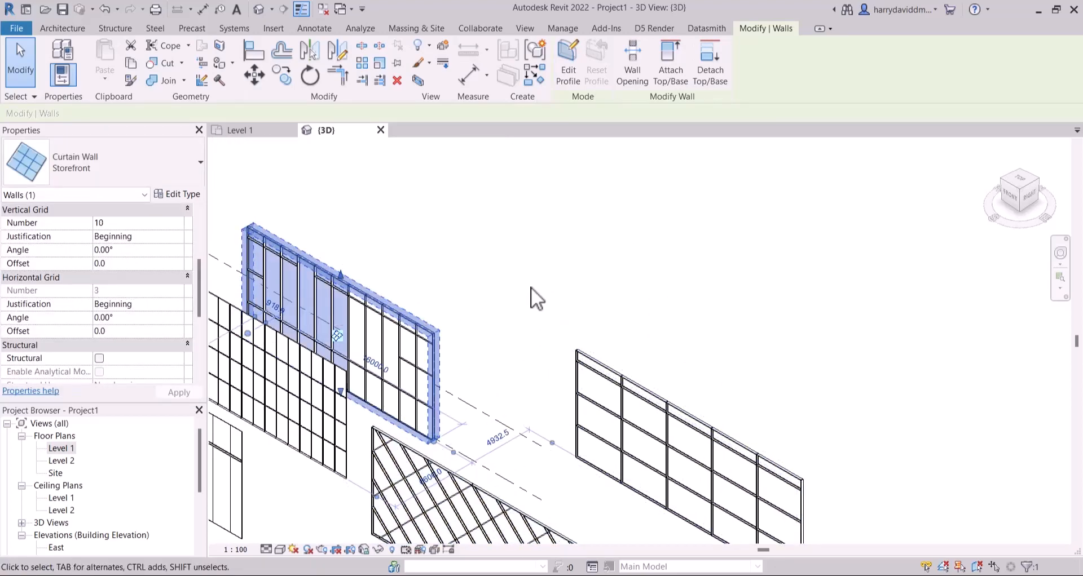
Compare the grid numbers of the 19400-long Storefront wall and the 16000-long one behind the diagonal-grid wall, and check their type's grid layouts
middle_click_drag(558, 316, 519, 204)
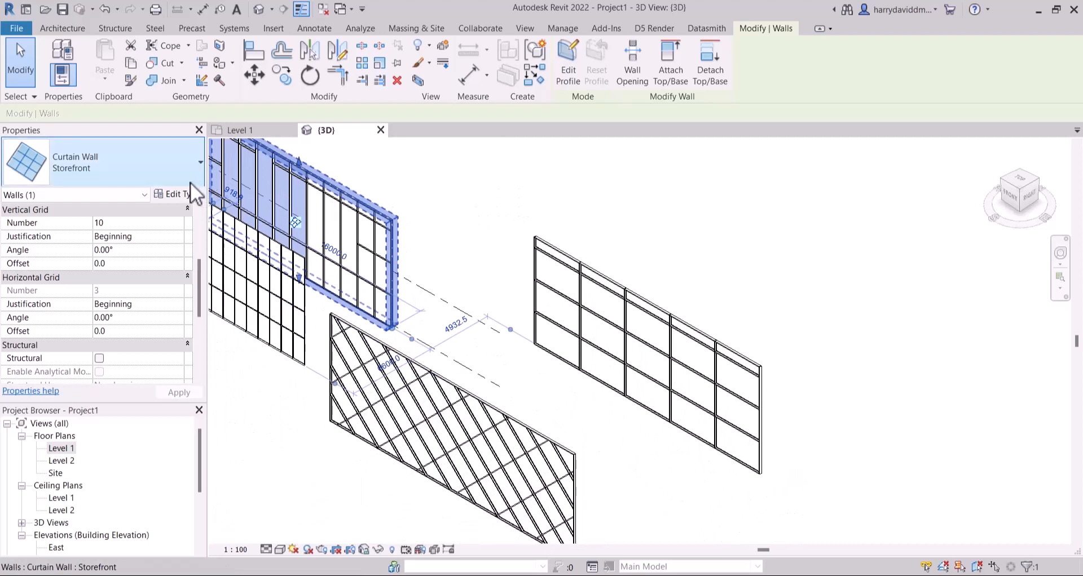
left_click(649, 309)
middle_click_drag(756, 316, 640, 264)
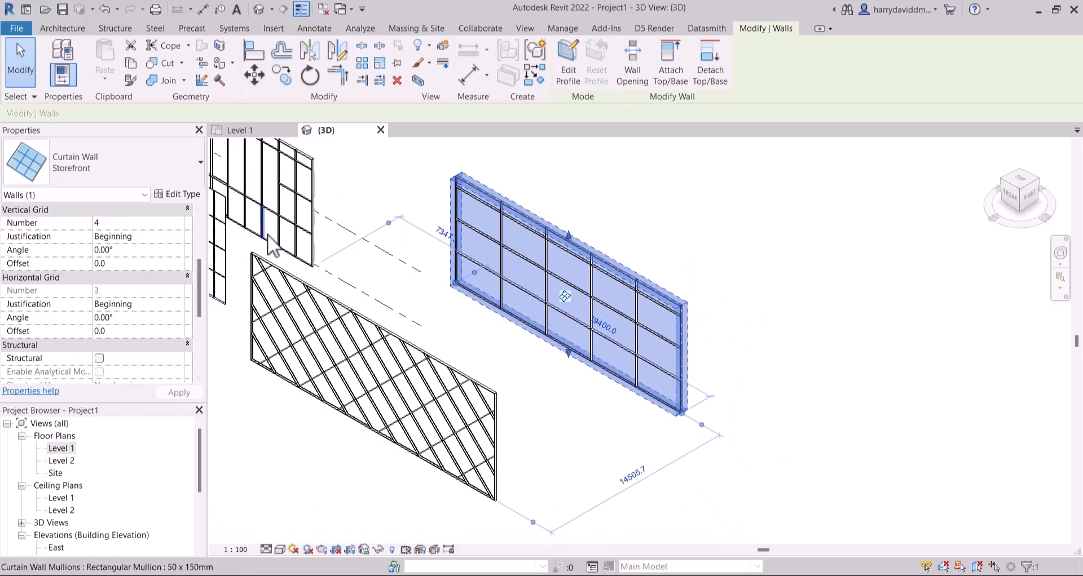
left_click(318, 220)
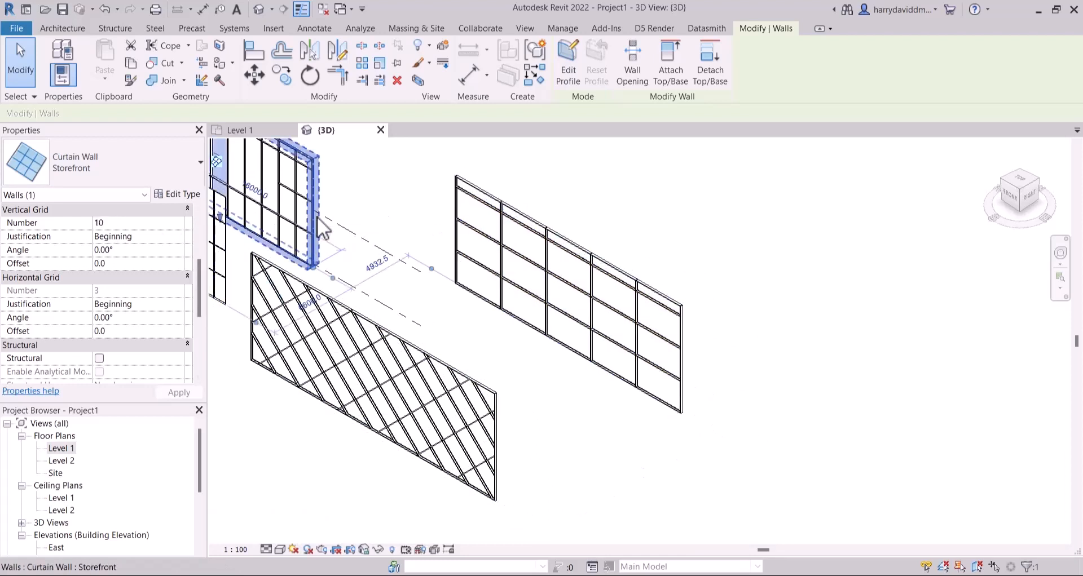
left_click(188, 194)
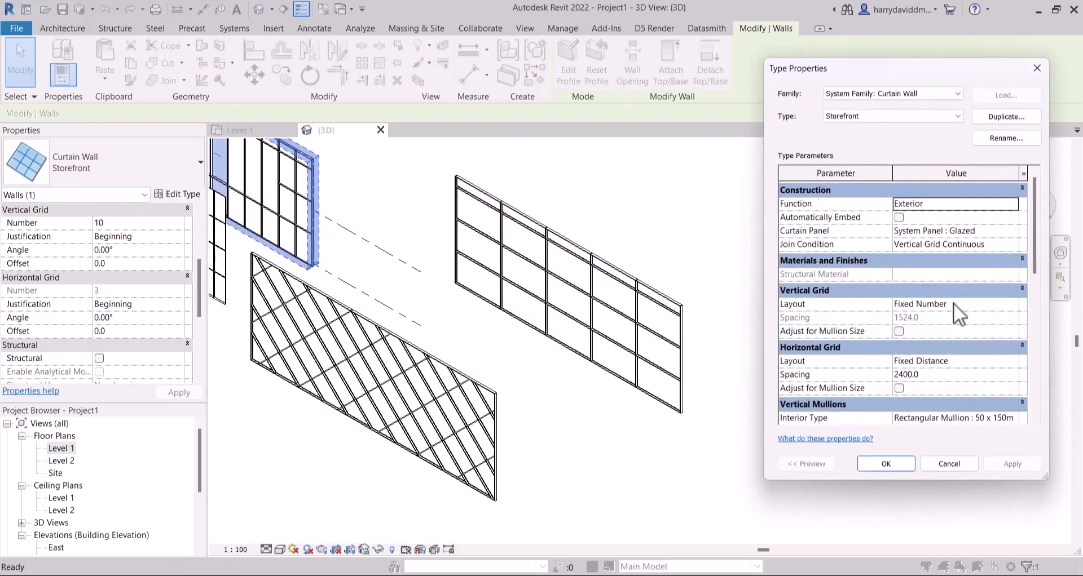
left_click(1040, 69)
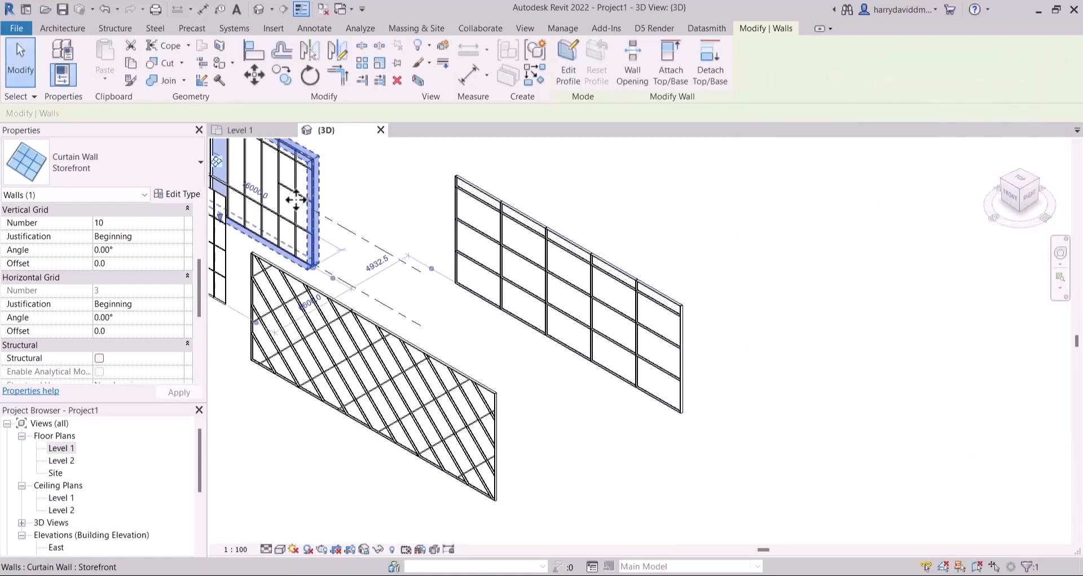
Set the Storefront type's horizontal grid layout to Fixed Number and apply it to the walls
left_click(176, 194)
left_click(983, 361)
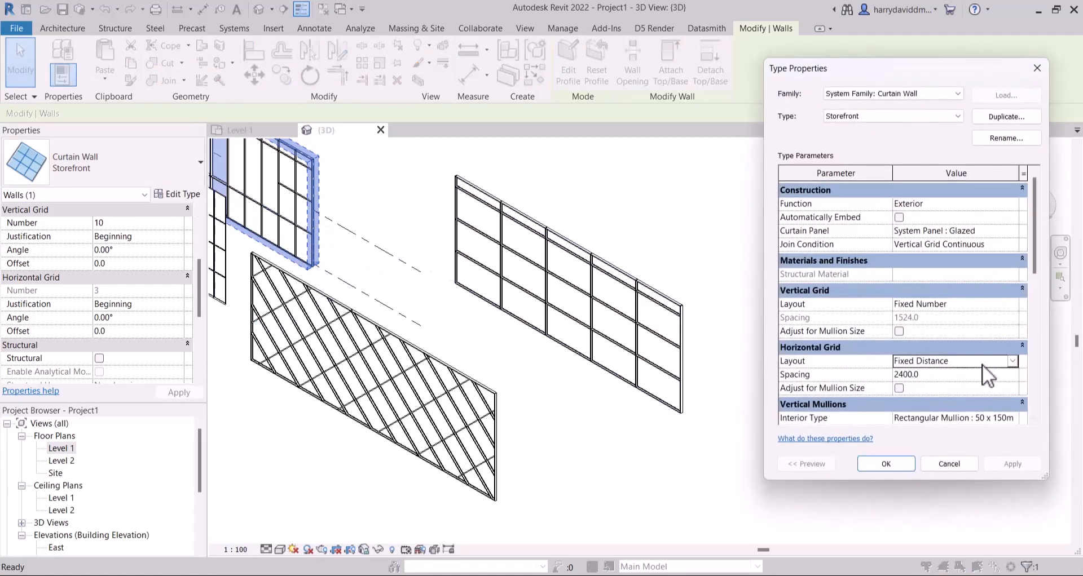
left_click(1013, 361)
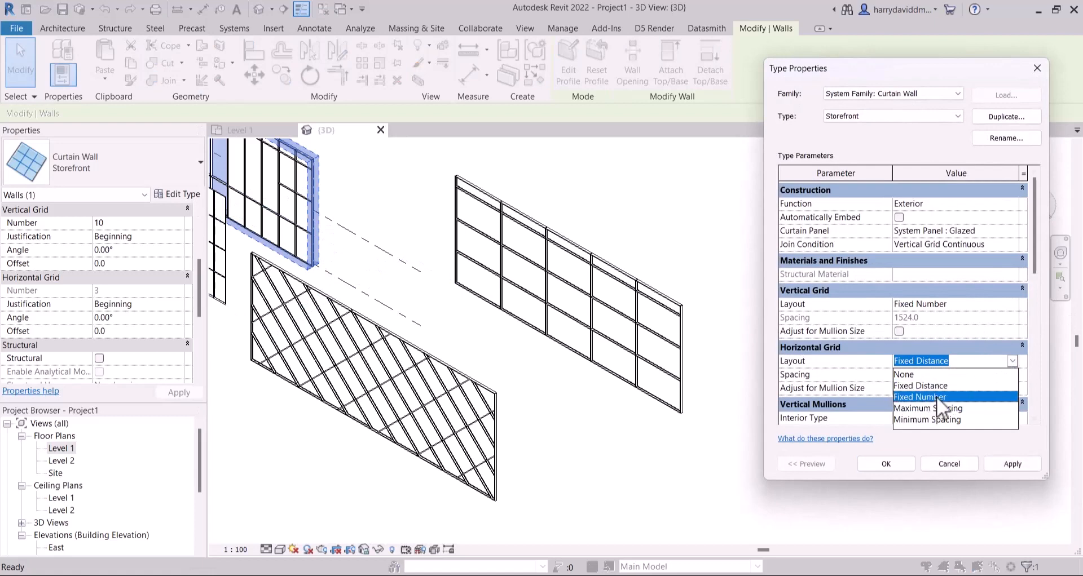
left_click(936, 397)
left_click(1011, 465)
left_click(878, 466)
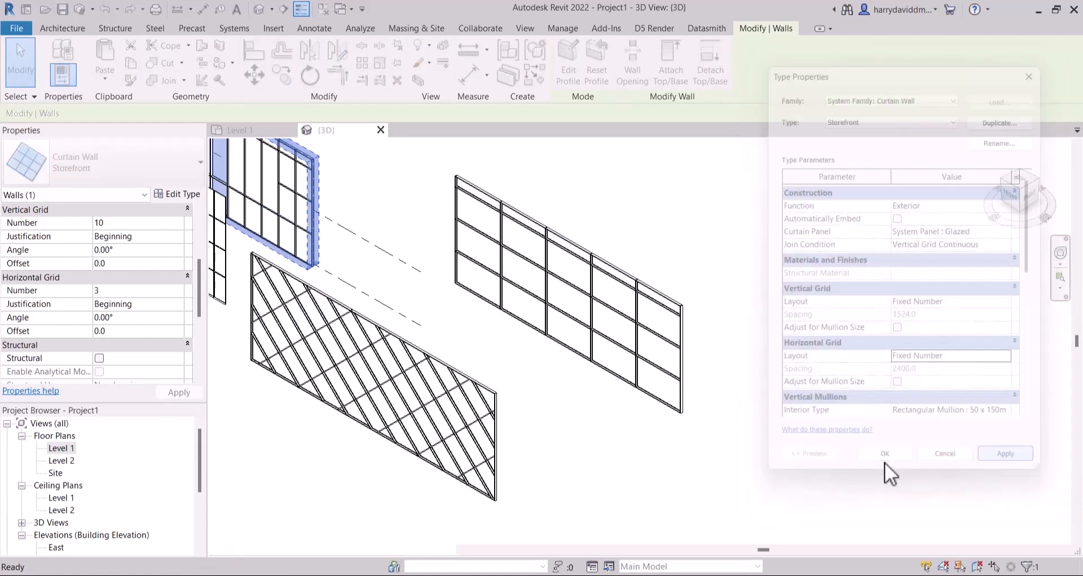
left_click(775, 299)
middle_click_drag(793, 357, 860, 387)
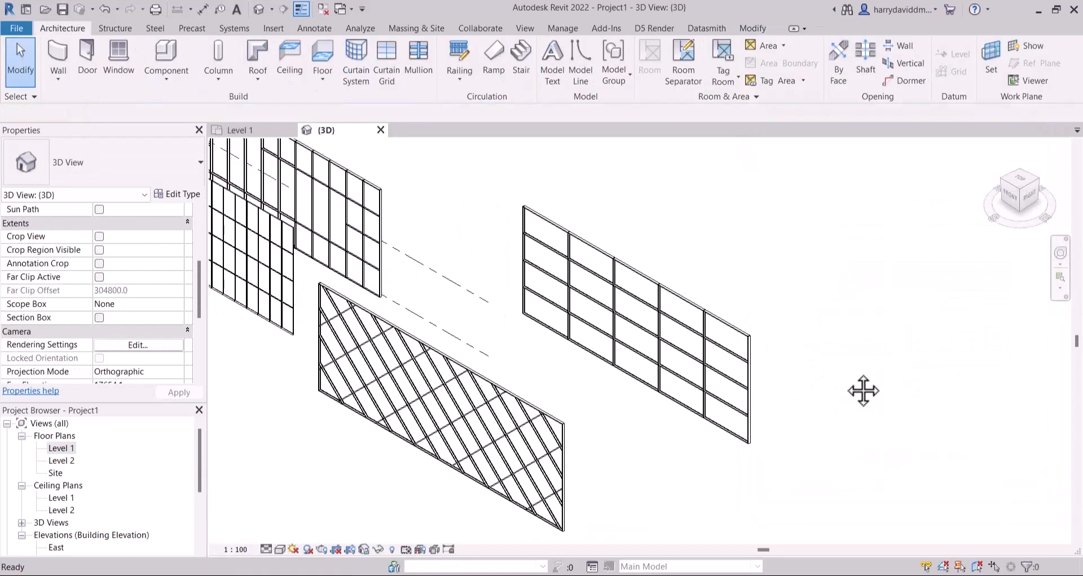
Duplicate the 19400-long Storefront wall's type under the name Storefront_fixed distance
left_click(374, 192)
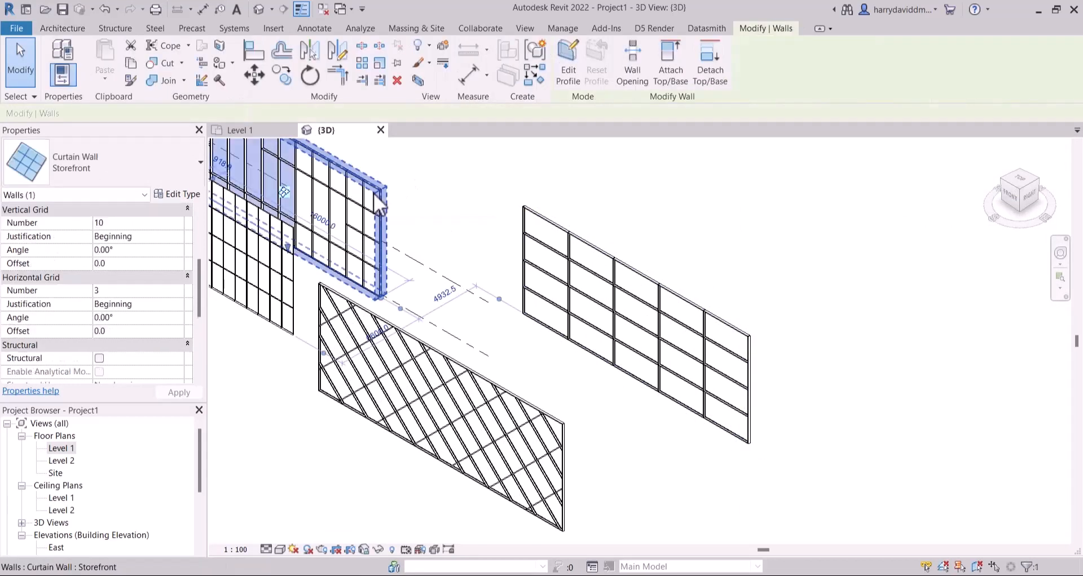
left_click(587, 245)
middle_click_drag(844, 269, 806, 247)
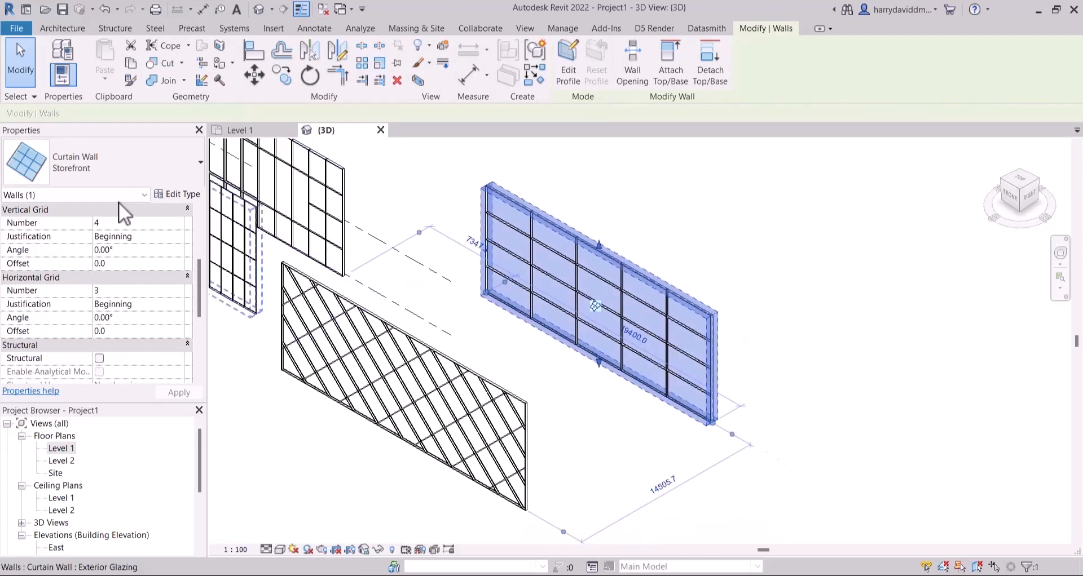
left_click(176, 194)
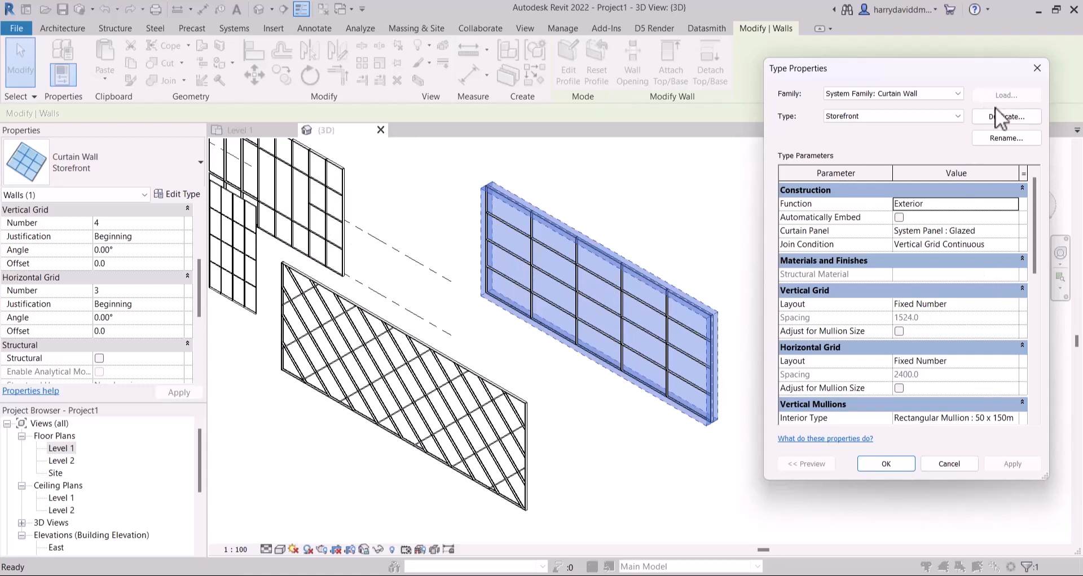
left_click(1007, 117)
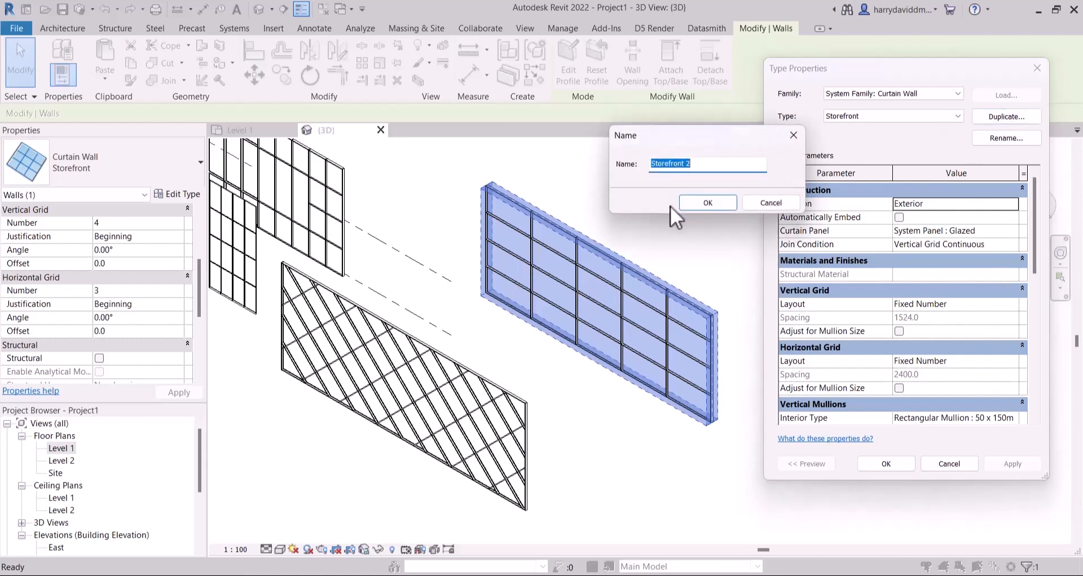
left_click(706, 168)
key("Return")
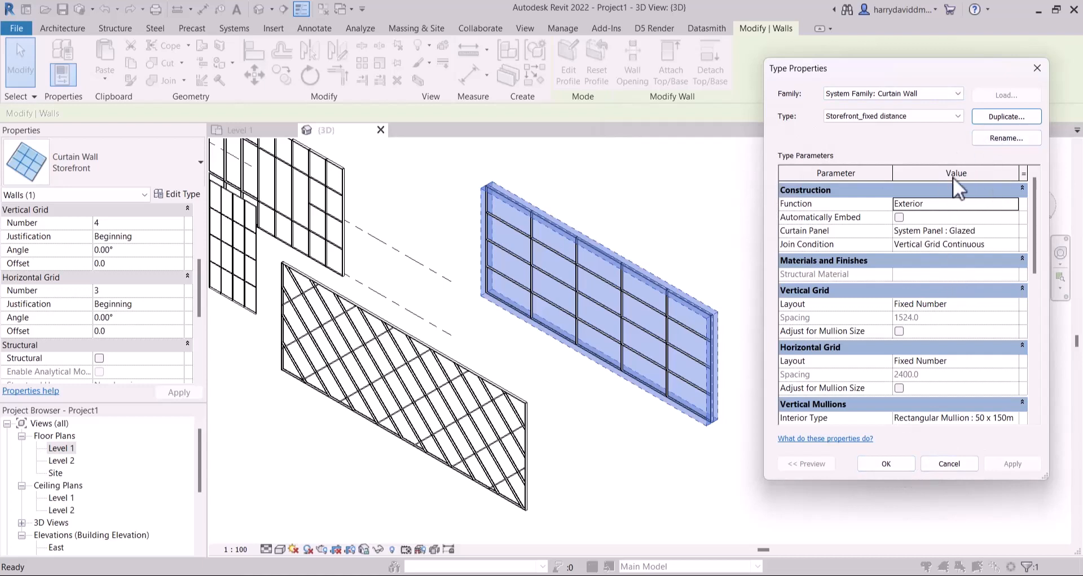
Set the new type's vertical and horizontal grid layouts to Fixed Distance, with a vertical spacing of 1000
left_click(962, 304)
left_click(1012, 303)
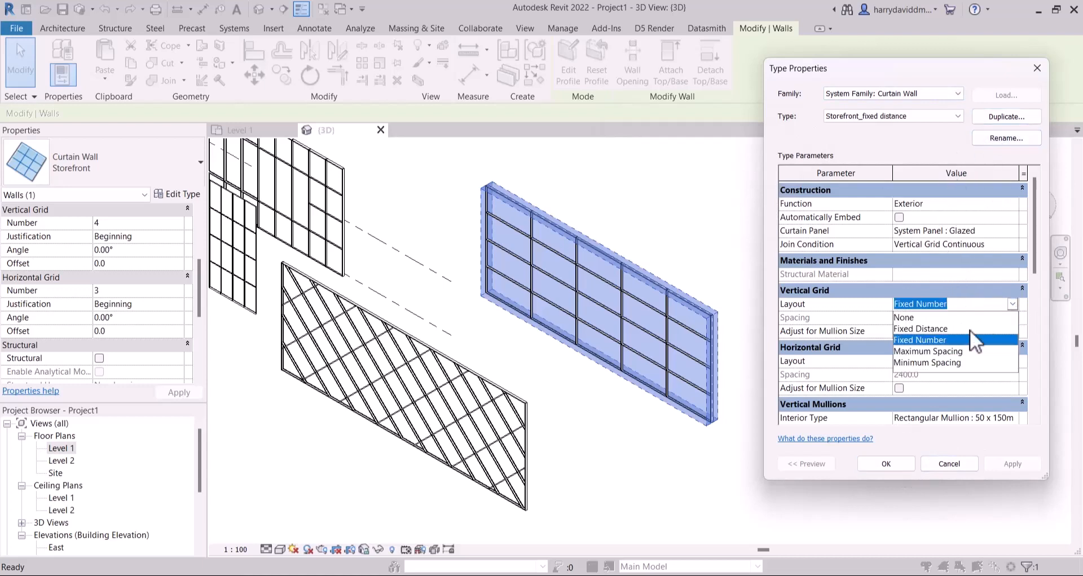
left_click(932, 329)
left_click(1013, 360)
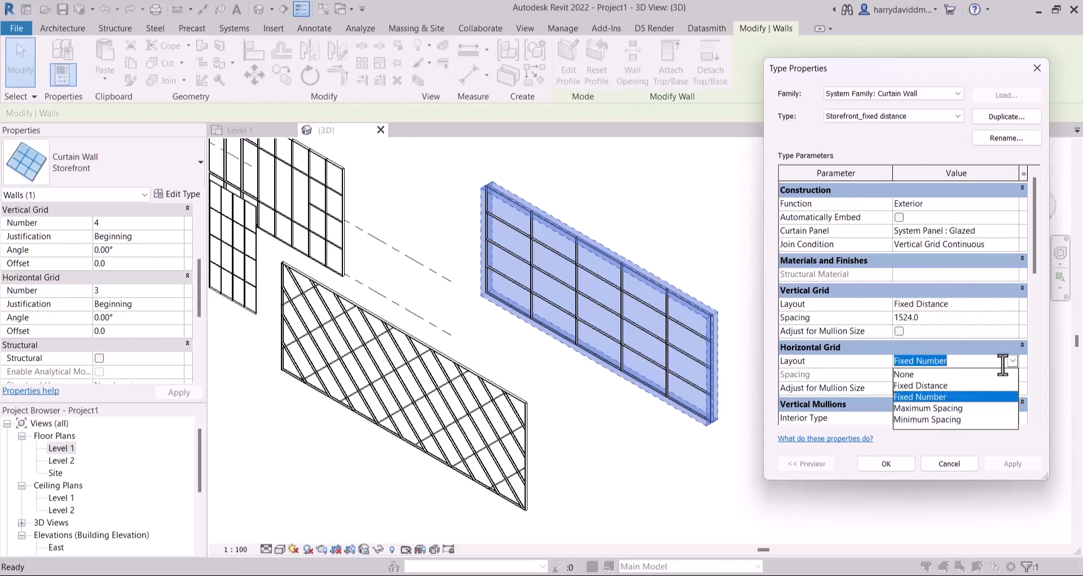
left_click(930, 383)
left_click(919, 317)
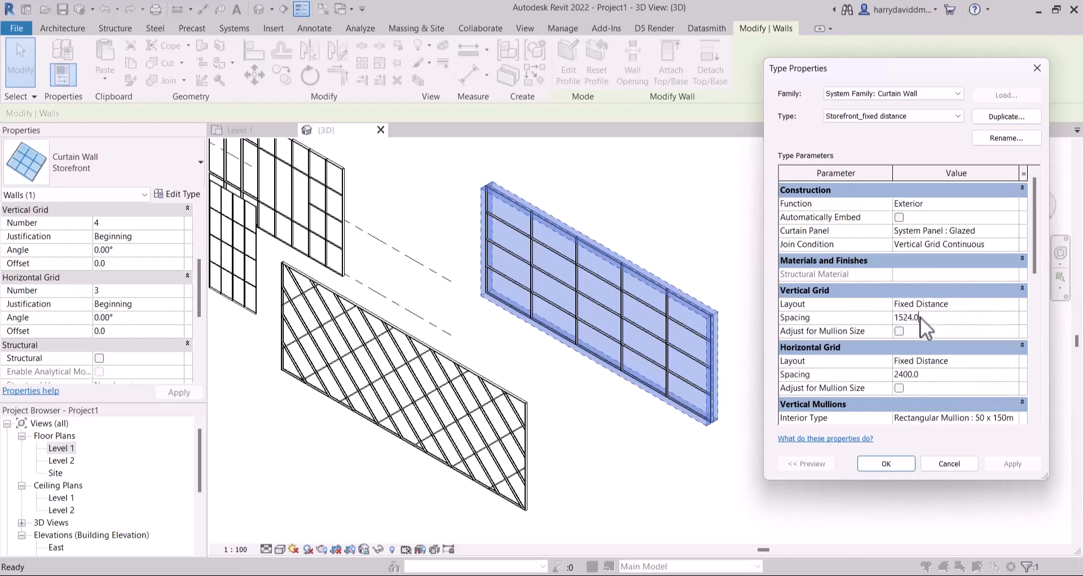
type("1000")
left_click(883, 462)
Draw another Storefront curtain wall about 18000 long and 8000 high, beyond the end of the fixed-distance wall
scroll(684, 343, "down", 3)
middle_click_drag(684, 343, 662, 316)
scroll(437, 232, "up", 2)
left_click(54, 31)
left_click(50, 54)
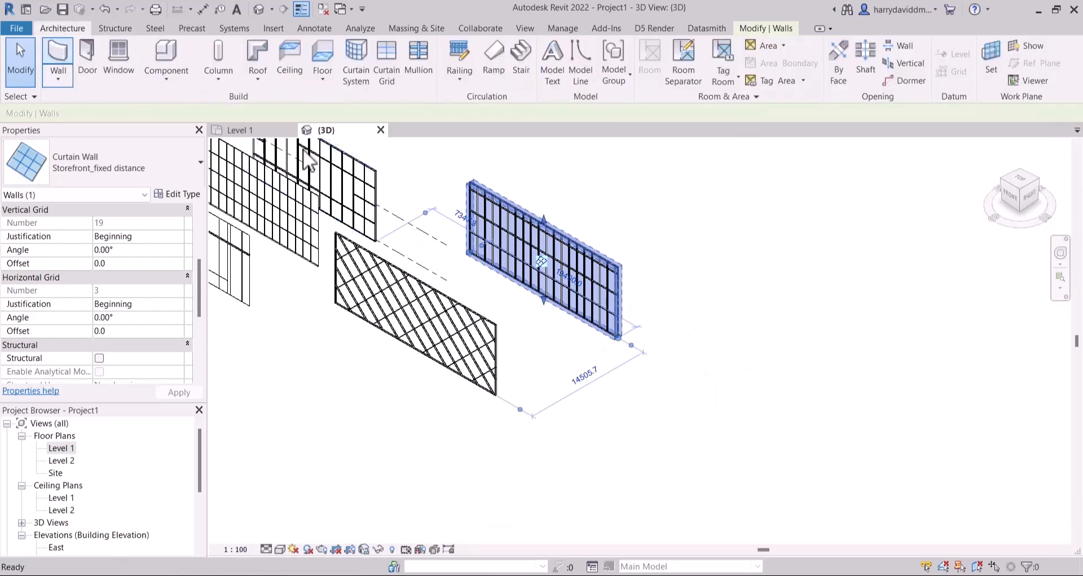
left_click(649, 356)
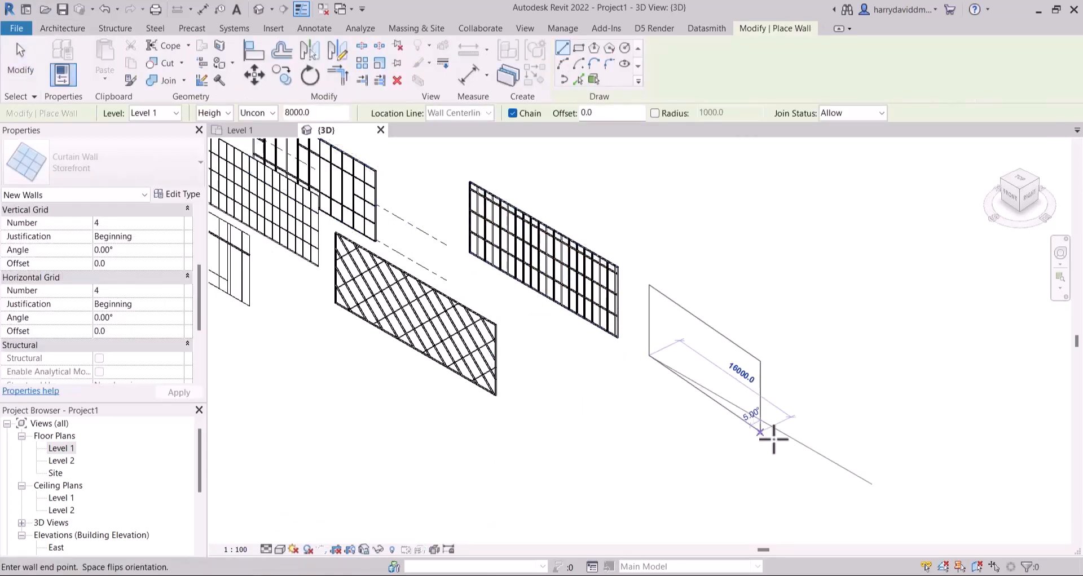
left_click(789, 435)
scroll(657, 356, "up", 3)
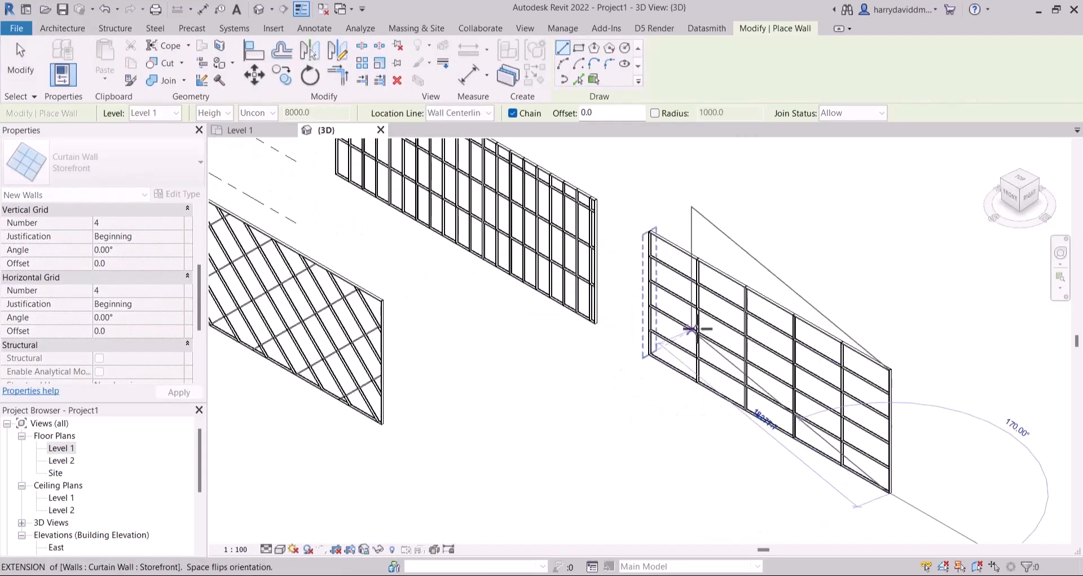
key("Escape")
key("Escape")
scroll(696, 329, "down", 3)
middle_click_drag(735, 296, 736, 296)
scroll(695, 306, "up", 2)
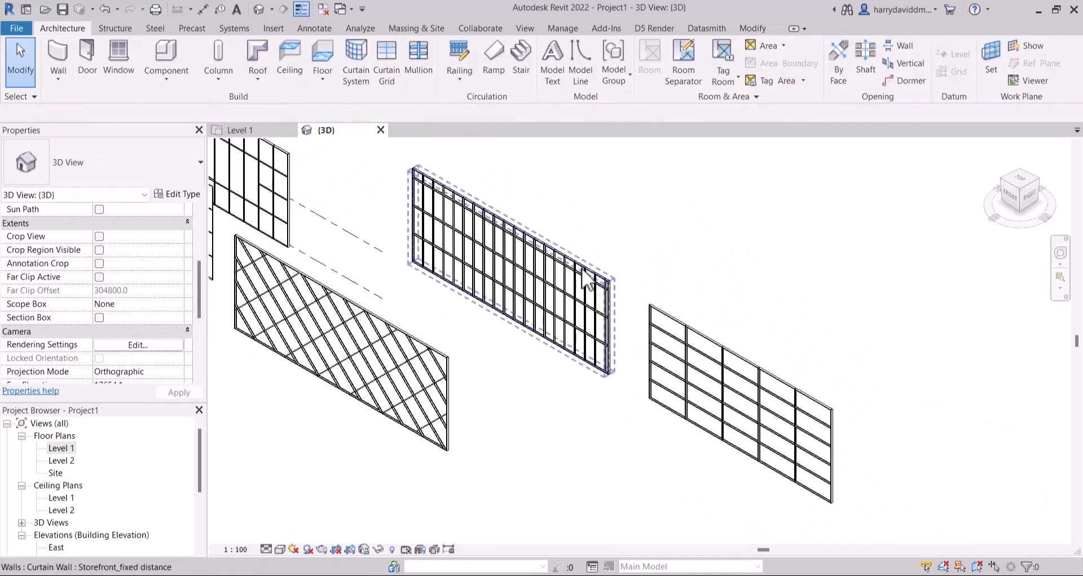
Compare the vertical and horizontal grid layout settings of the Storefront_fixed distance type with those of the Storefront type
left_click(586, 279)
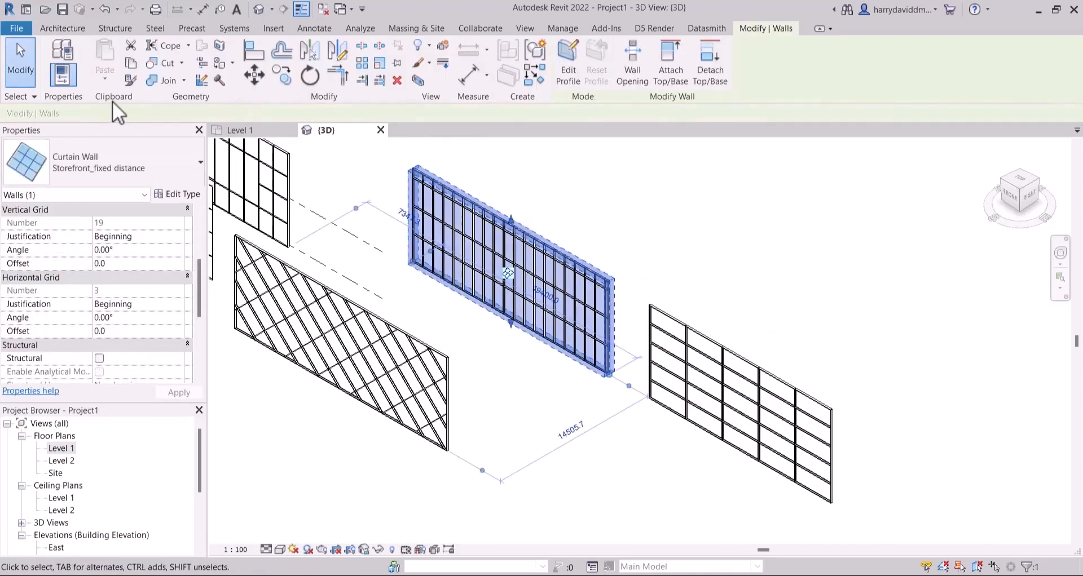
left_click(165, 195)
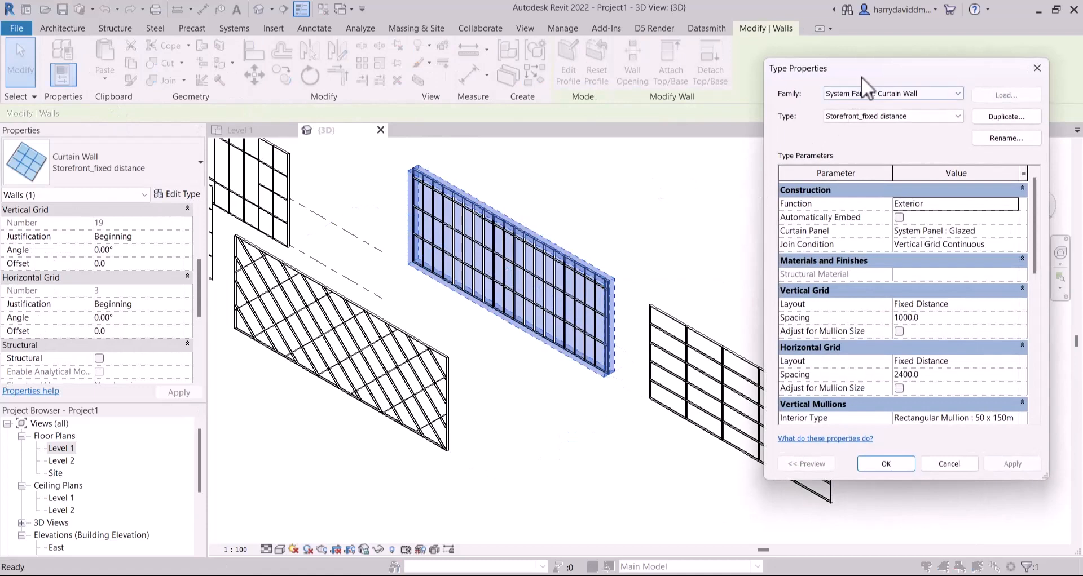
left_click_drag(861, 77, 415, 69)
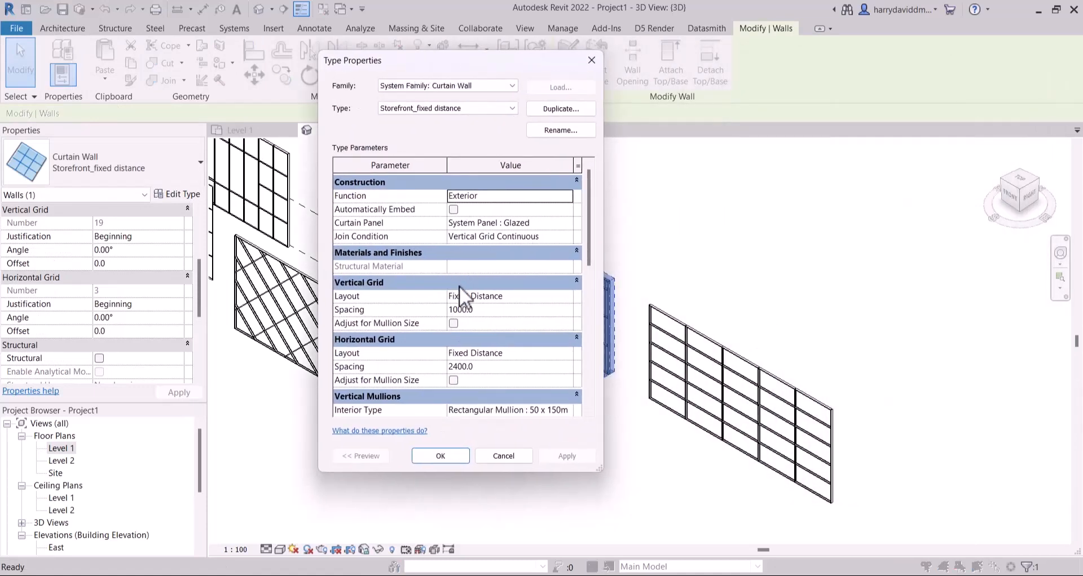
left_click(587, 63)
left_click(258, 188)
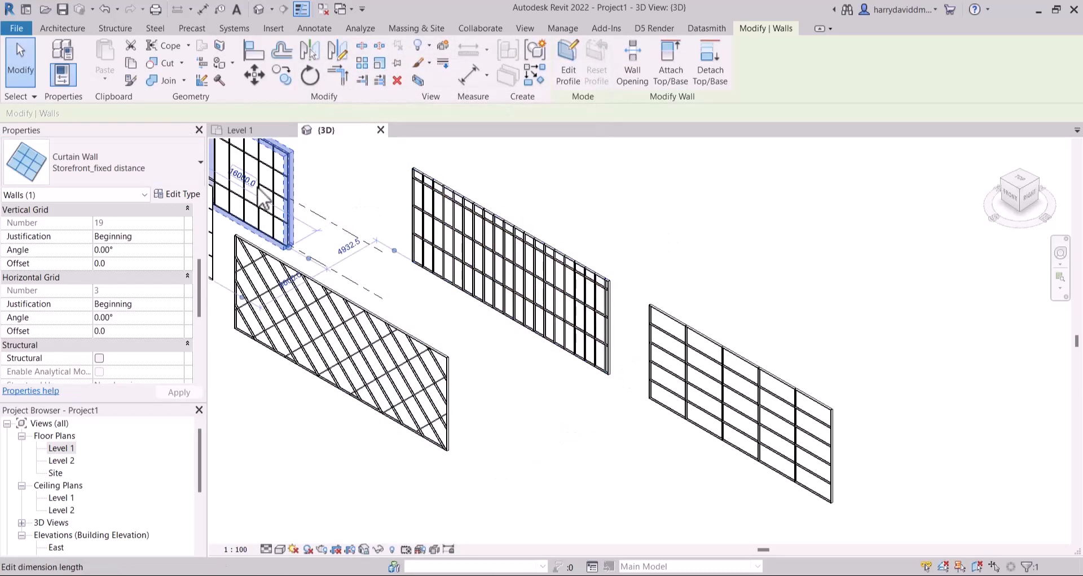
middle_click_drag(432, 286, 687, 409)
left_click(185, 192)
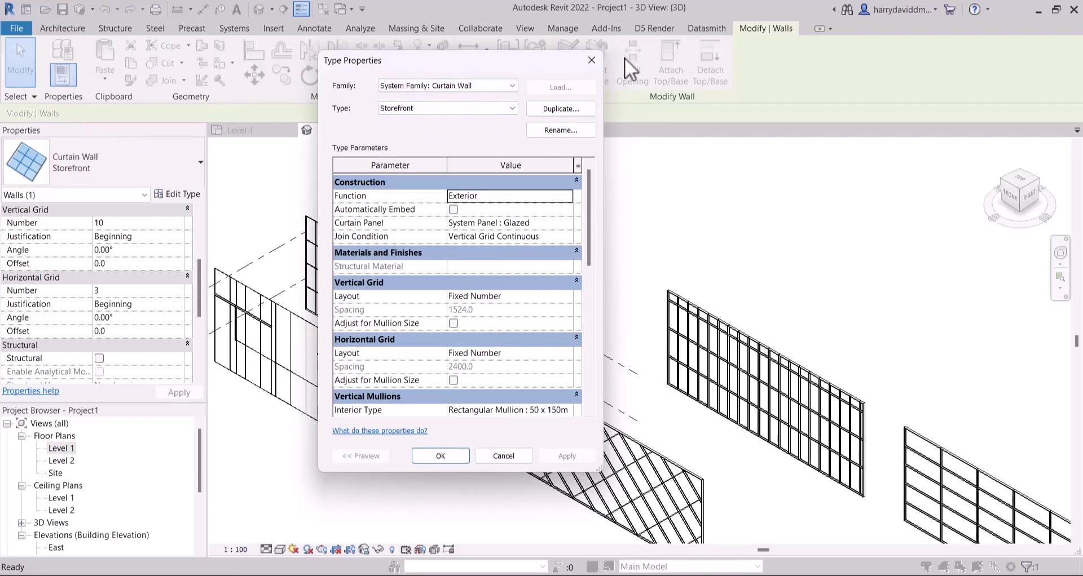
left_click(593, 62)
left_click(715, 335)
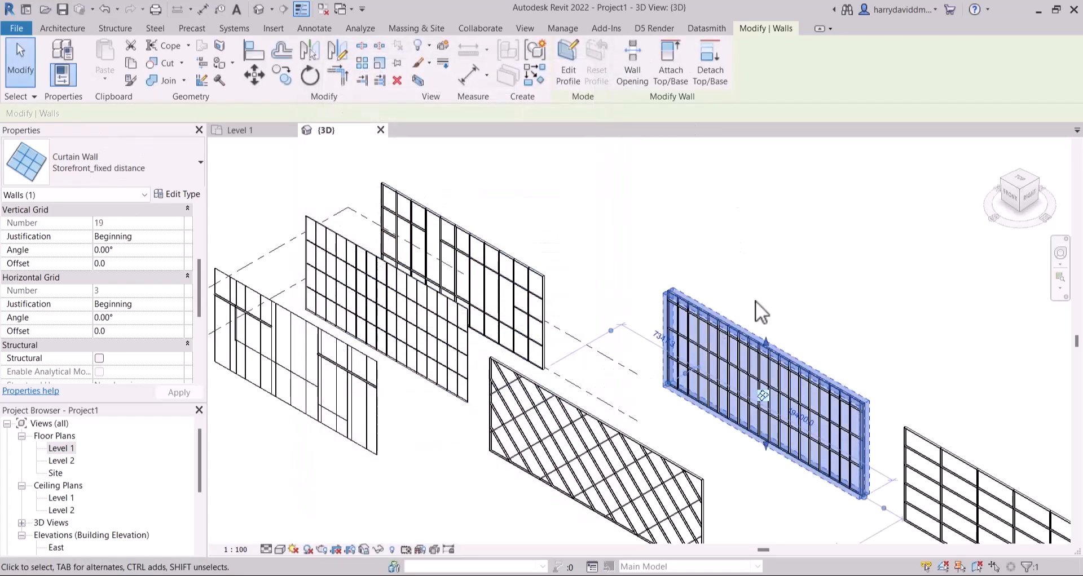
middle_click_drag(755, 303, 739, 253)
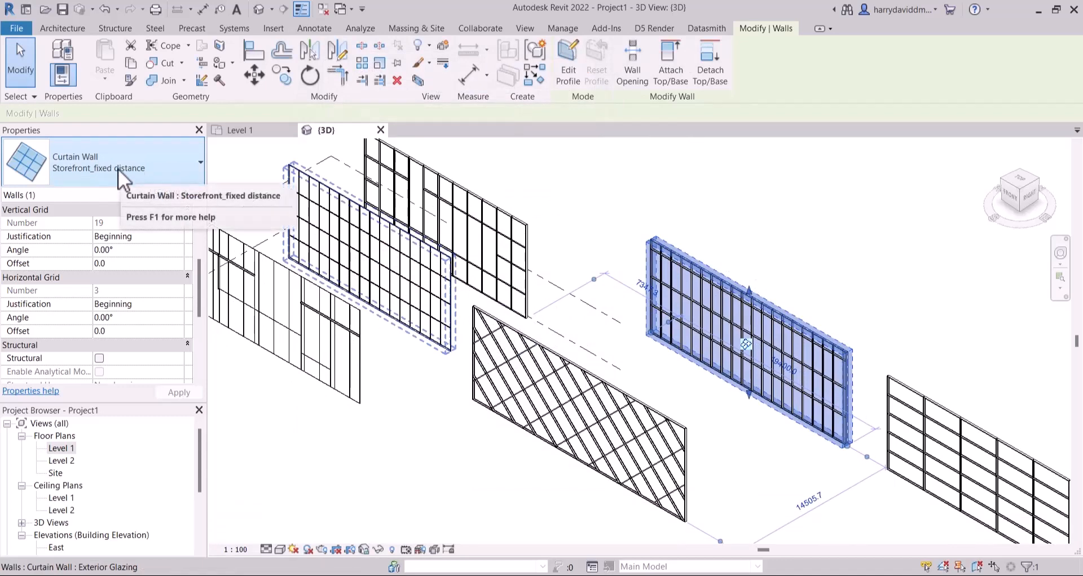
scroll(757, 217, "up", 1)
middle_click_drag(757, 218, 679, 218)
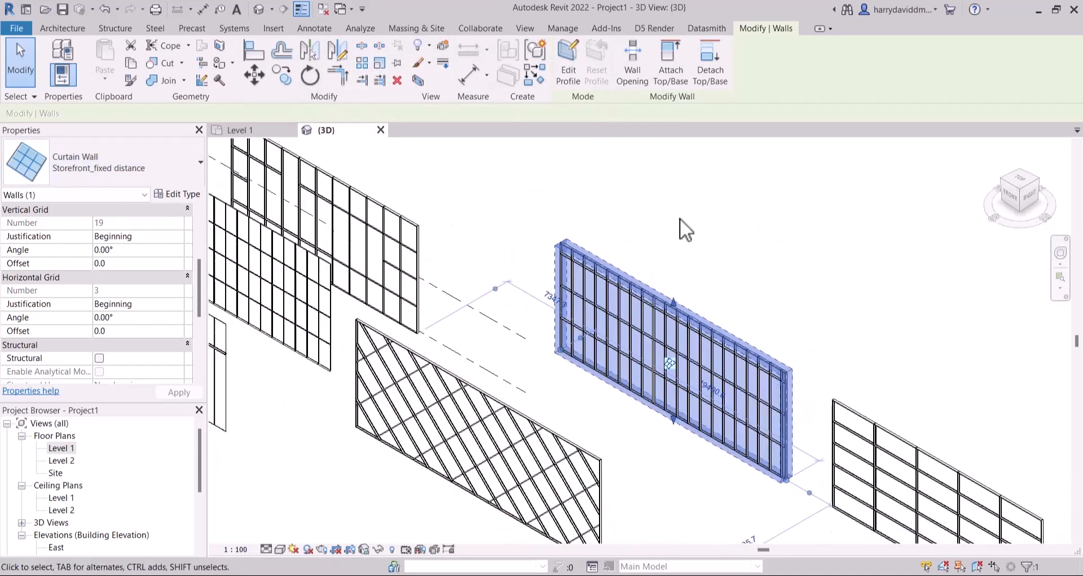
left_click(657, 228)
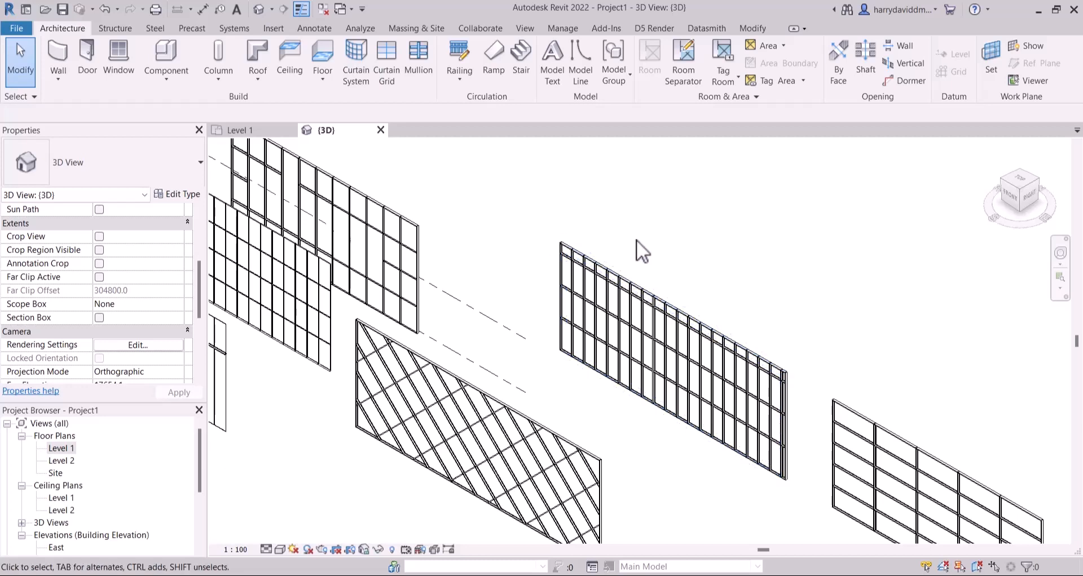
Change the newly drawn Storefront wall's type to Storefront_fixed distance
middle_click_drag(685, 259, 506, 168)
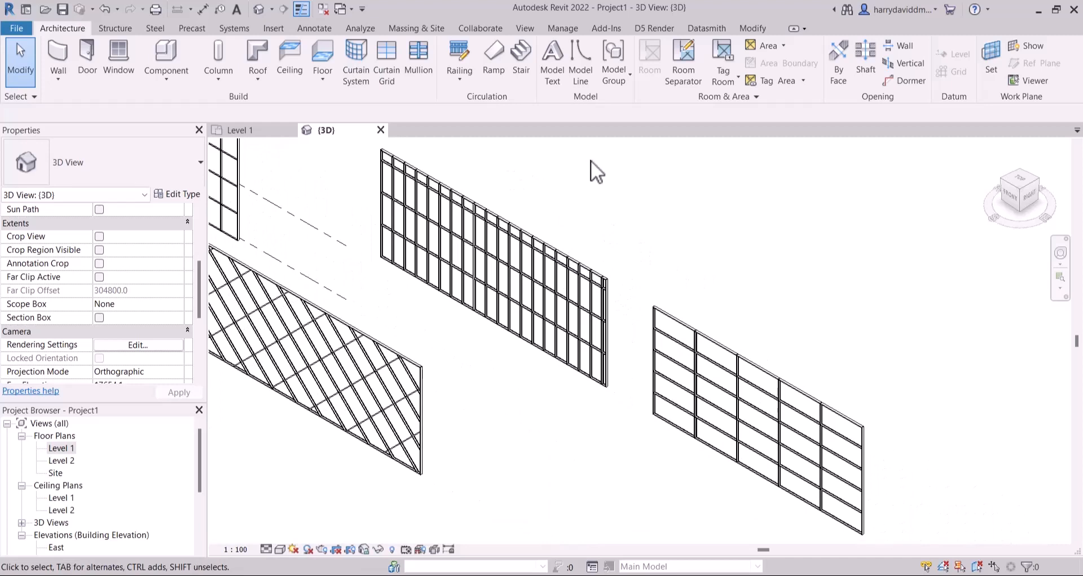
left_click(720, 342)
middle_click_drag(700, 299, 549, 265)
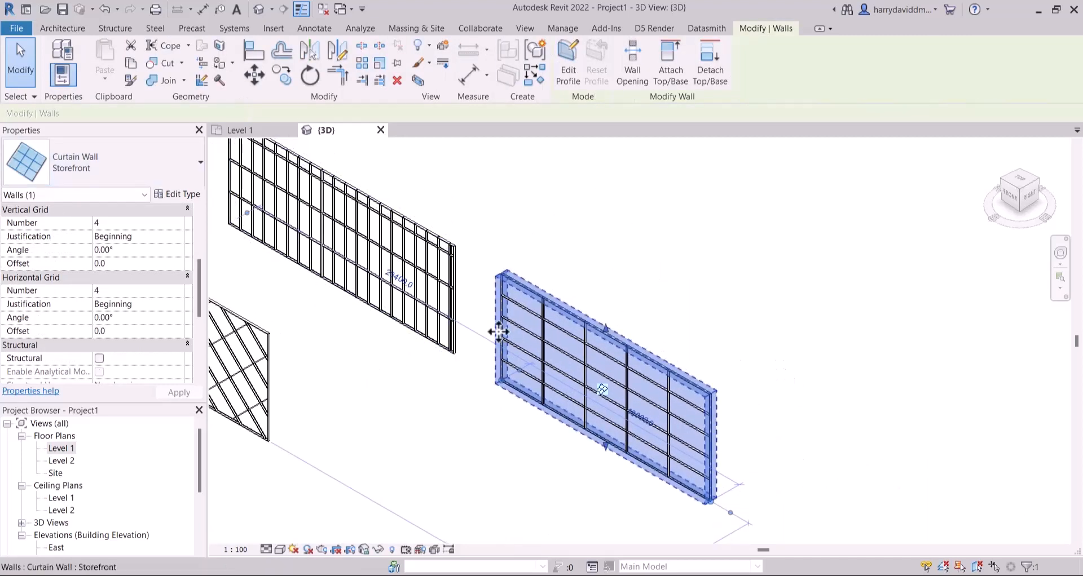
scroll(680, 385, "up", 1)
middle_click_drag(676, 383, 615, 299)
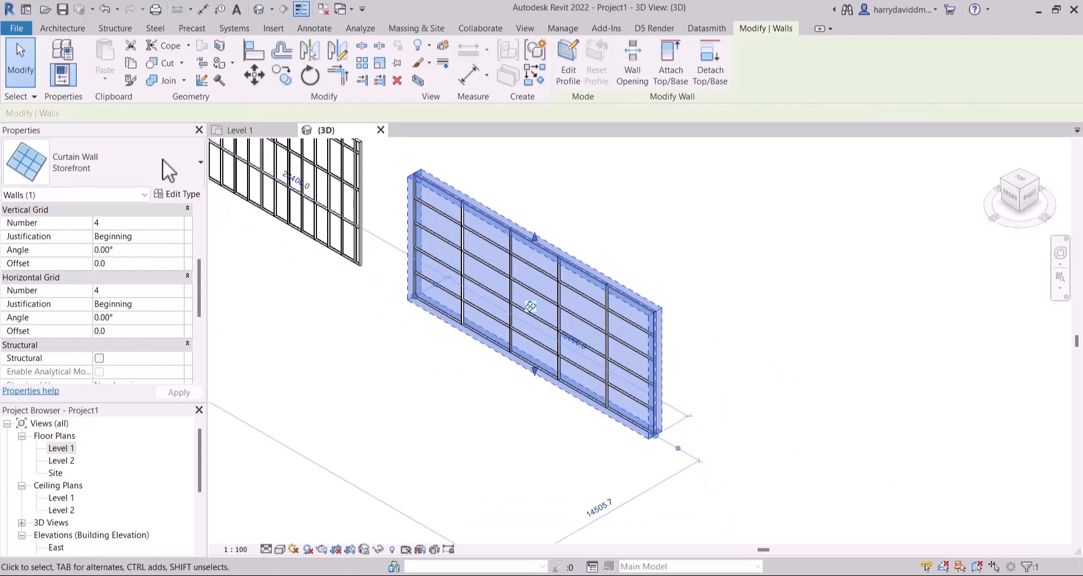
left_click(97, 155)
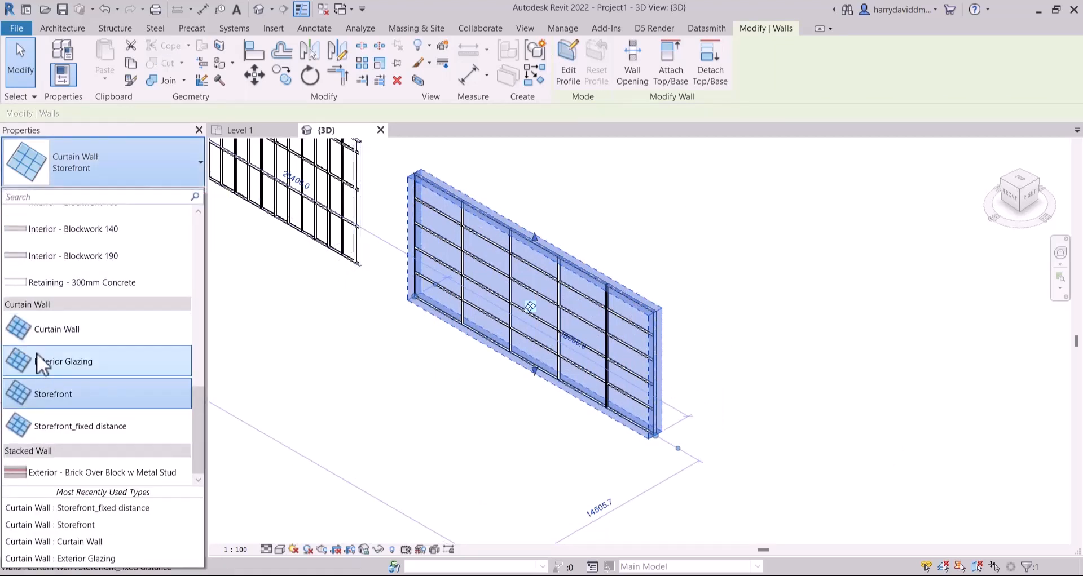
left_click(72, 434)
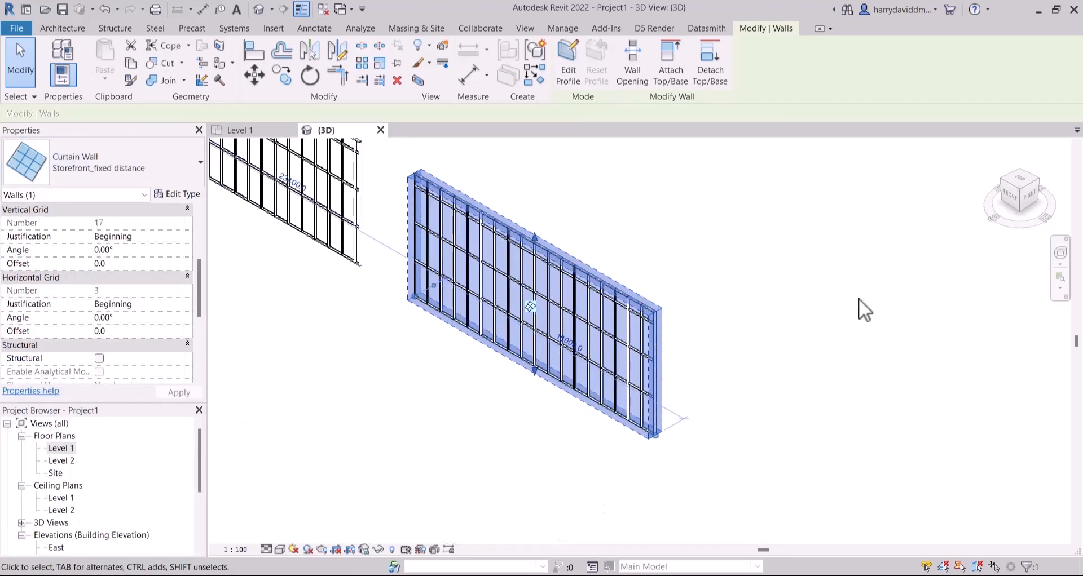
Start editing the profile of the newest Storefront_fixed distance curtain wall and turn the view to Front
left_click(833, 301)
middle_click_drag(776, 417, 948, 483)
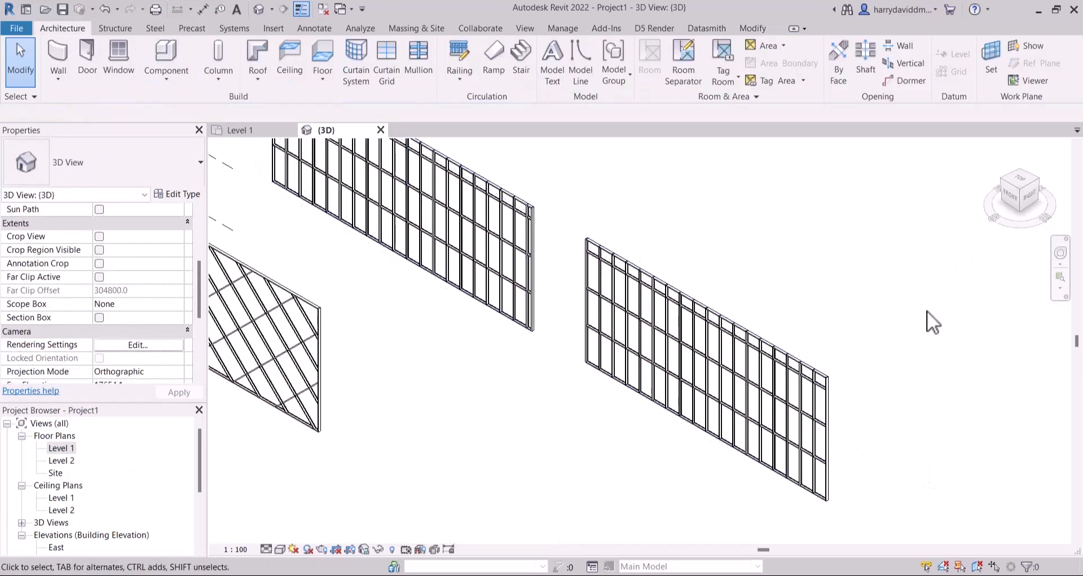
scroll(908, 327, "down", 1)
middle_click_drag(892, 334, 720, 336)
scroll(720, 334, "down", 4)
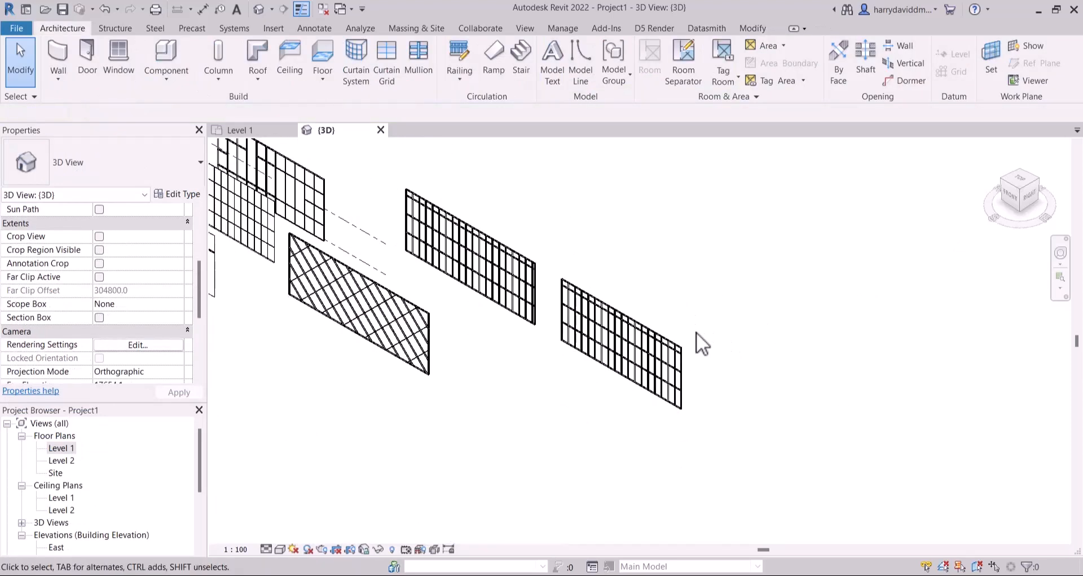
scroll(701, 344, "up", 3)
left_click(609, 326)
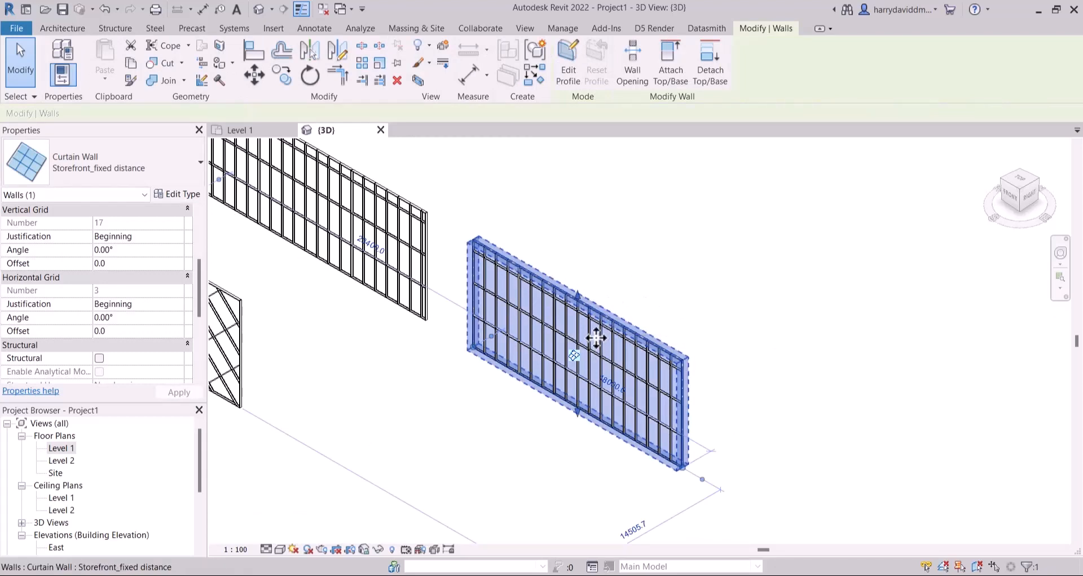
middle_click_drag(672, 286, 589, 305)
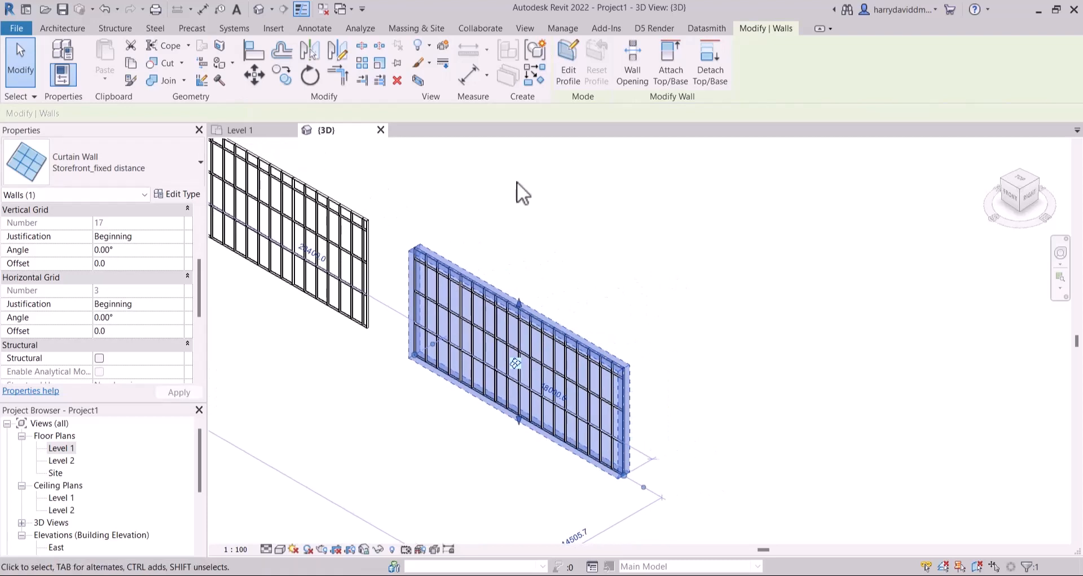
left_click(569, 69)
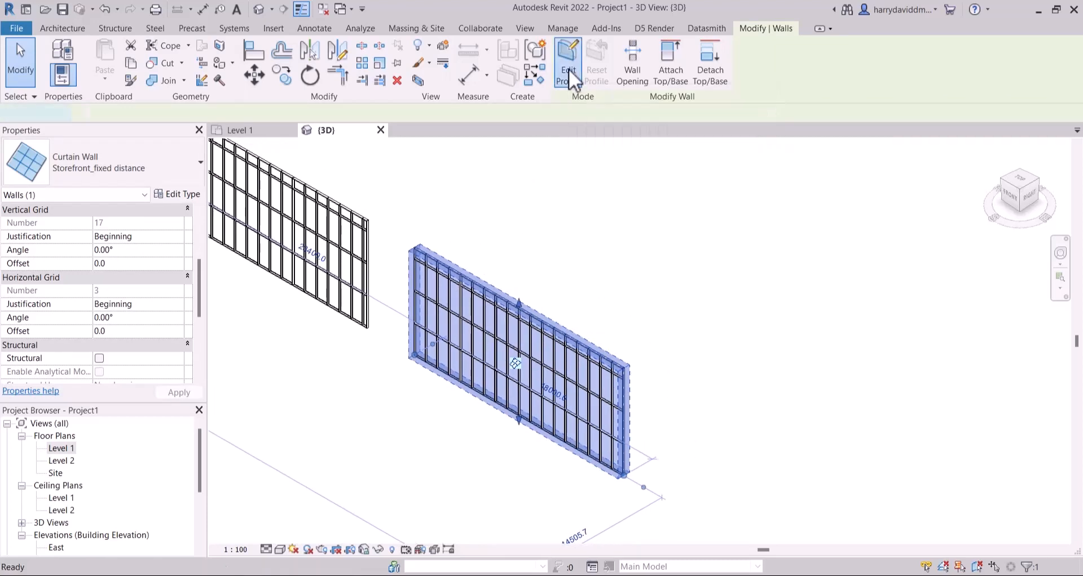
left_click(1008, 202)
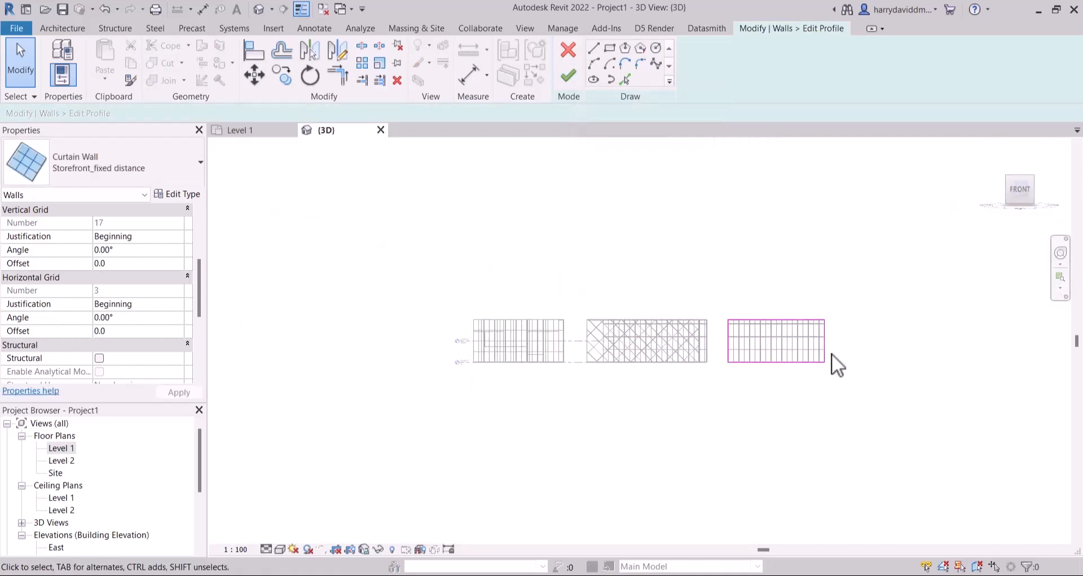
Sketch a wavy spline across the wall profile from about 4800 up its left edge, through two control points, to the top right corner
scroll(831, 354, "up", 4)
scroll(664, 285, "down", 3)
scroll(861, 279, "up", 1)
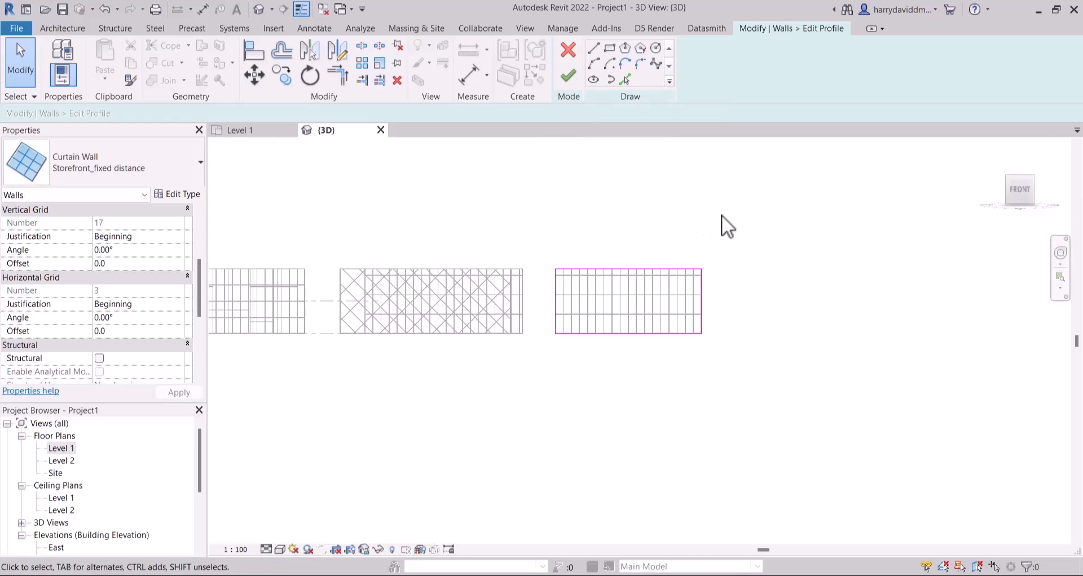
scroll(674, 301, "up", 3)
middle_click_drag(726, 313, 660, 331)
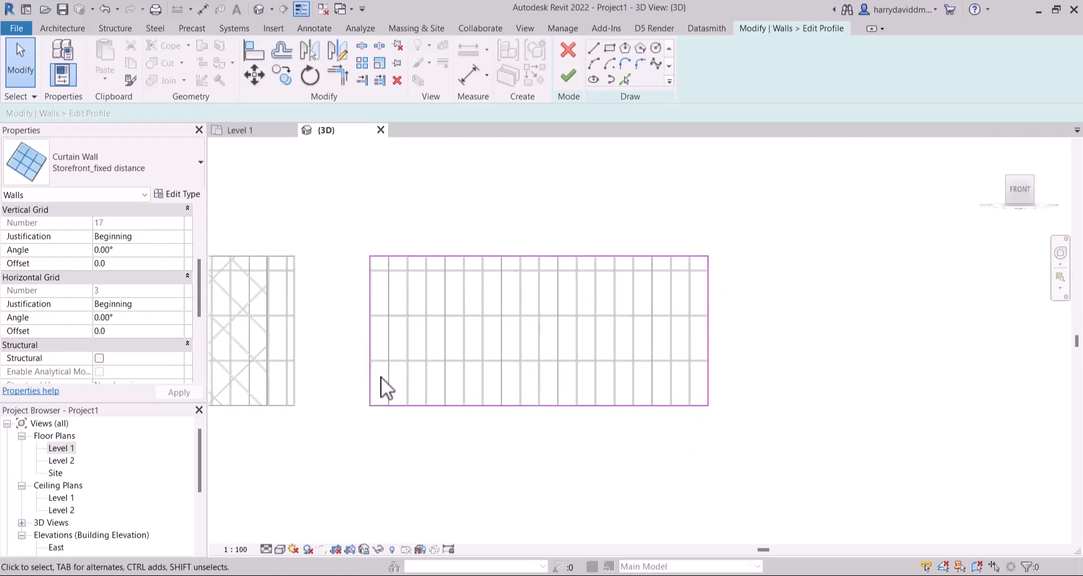
middle_click_drag(553, 349, 530, 376)
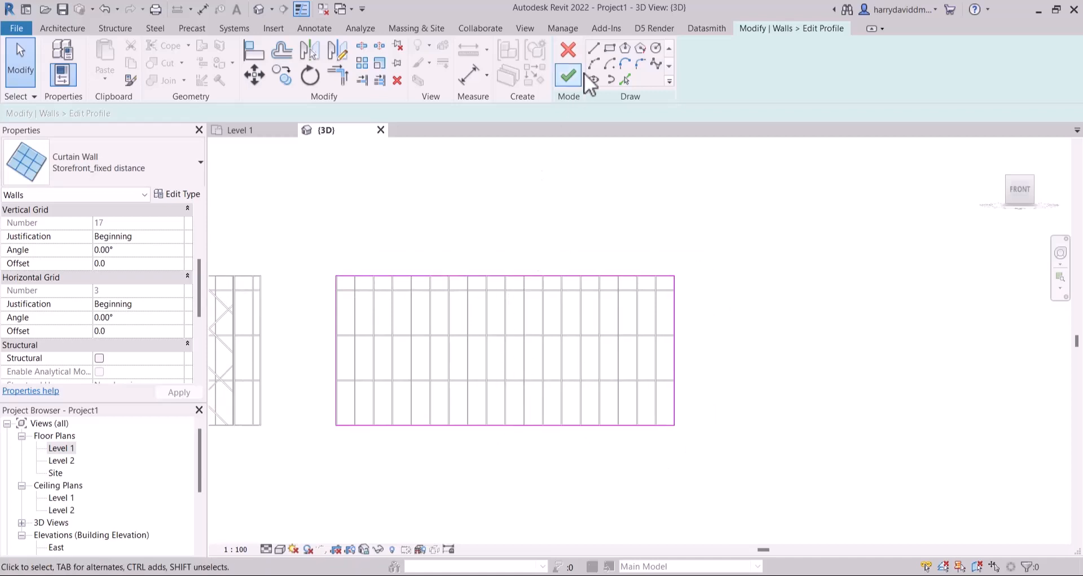
left_click(656, 63)
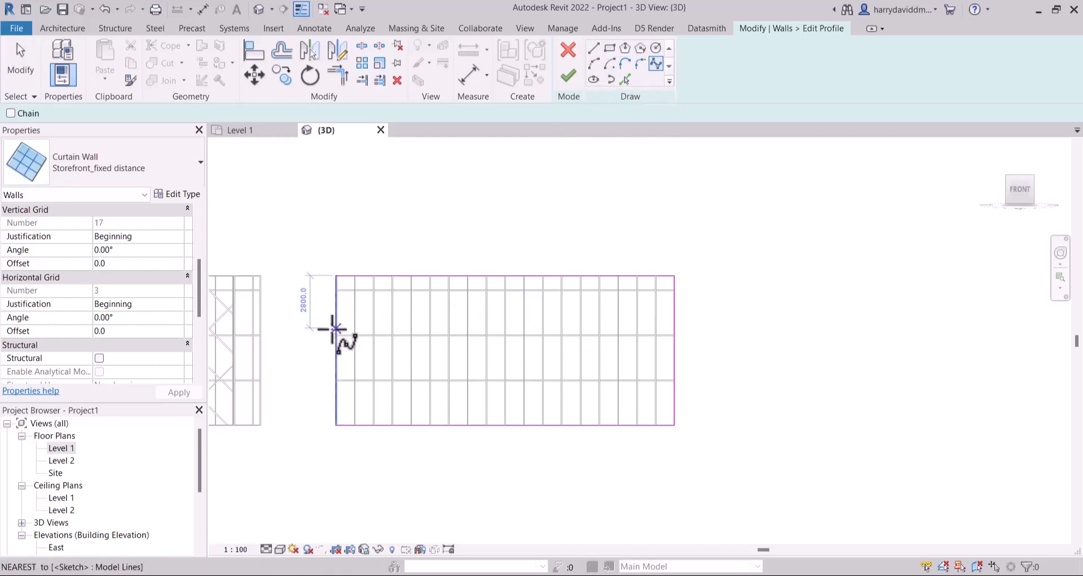
scroll(334, 315, "up", 1)
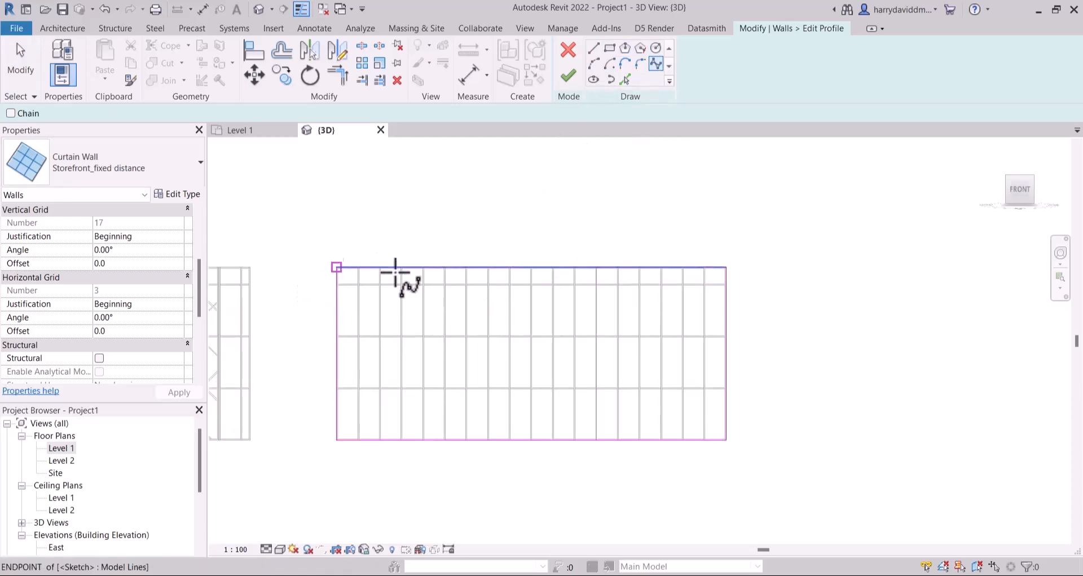
left_click(337, 337)
left_click(426, 294)
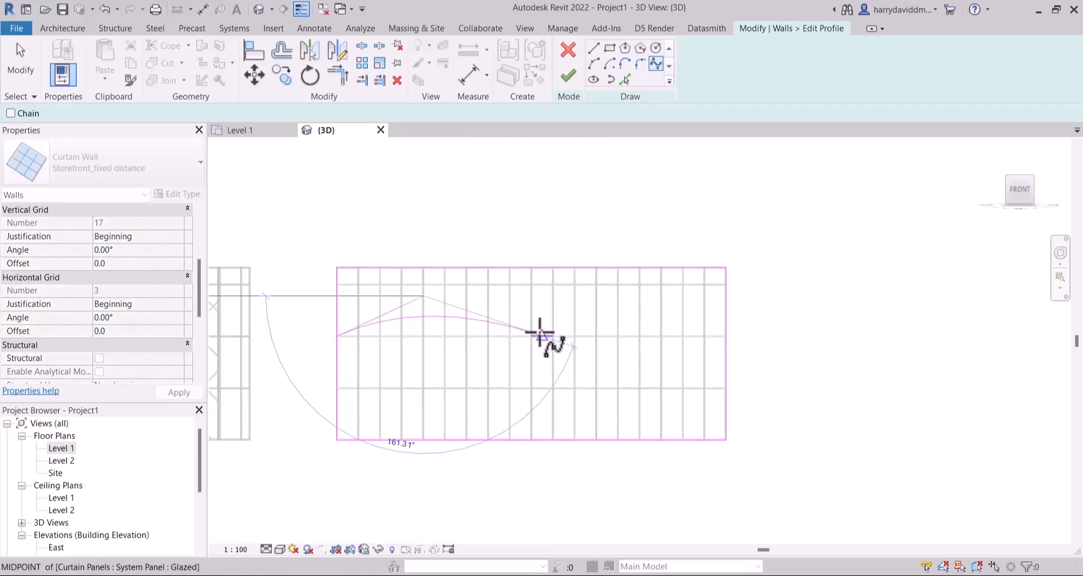
left_click(541, 337)
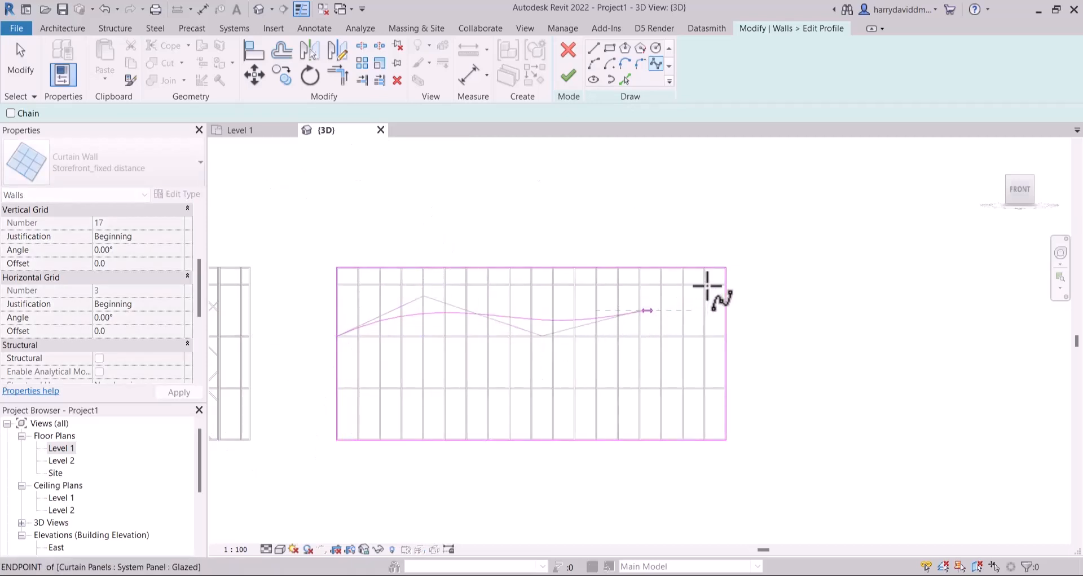
double_click(726, 268)
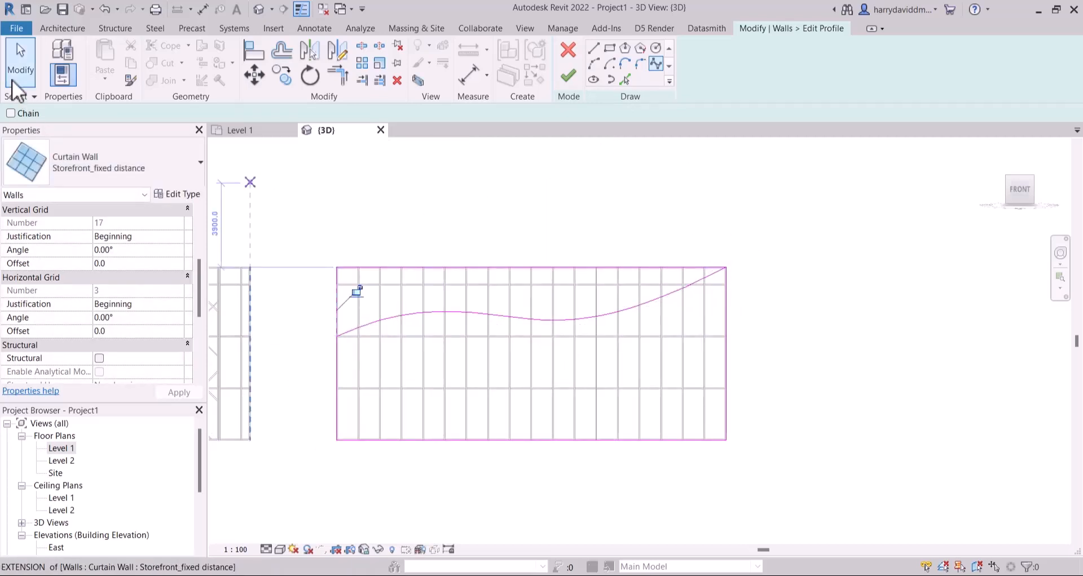
left_click(20, 65)
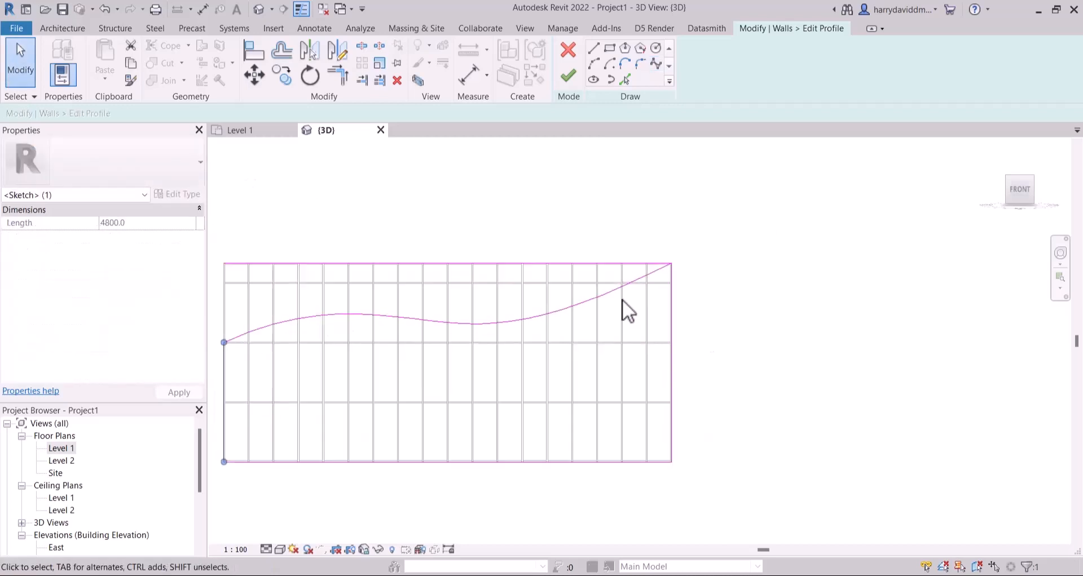
Shorten the profile's left edge to 4800 so it meets the spline, and delete the straight top edge
left_click(557, 264)
key("Delete")
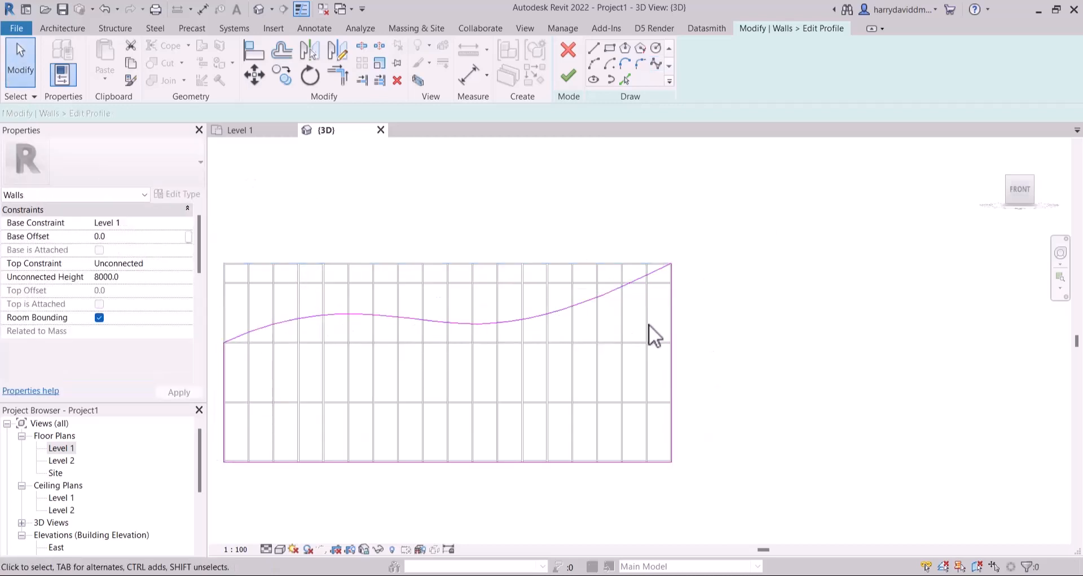
left_click(670, 323)
left_click(751, 252)
middle_click_drag(669, 298, 763, 307)
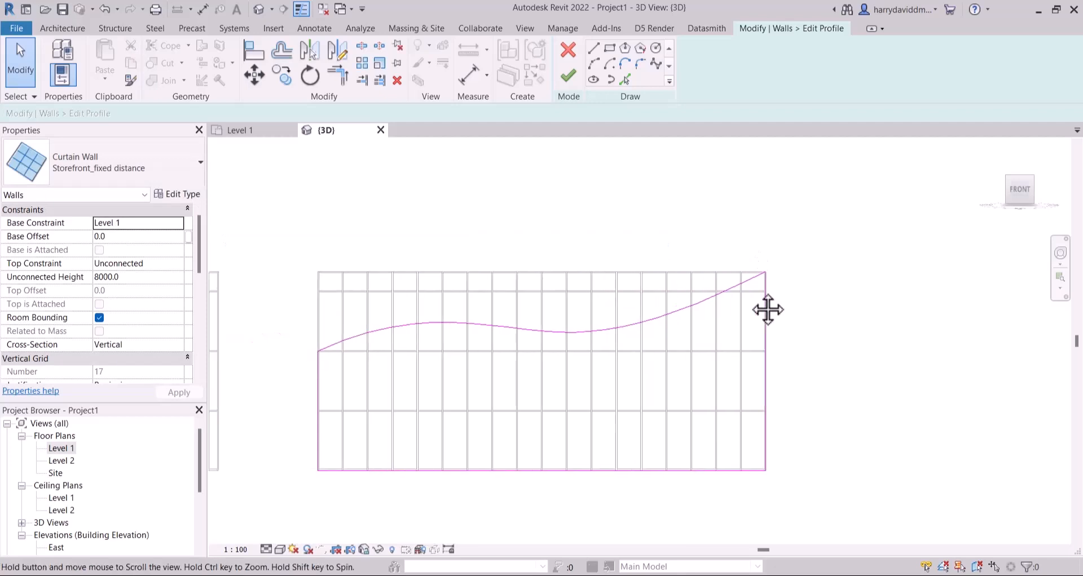
scroll(306, 224, "down", 2)
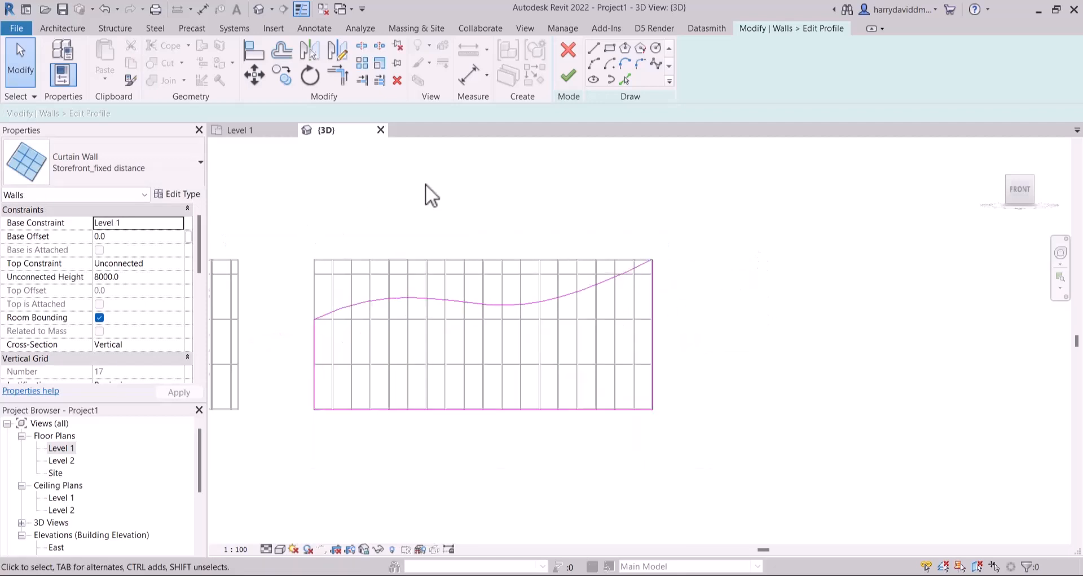
Finish the edited profile, review both mullion errors, delete the conflicting elements, and dismiss the save reminder without saving
left_click(566, 79)
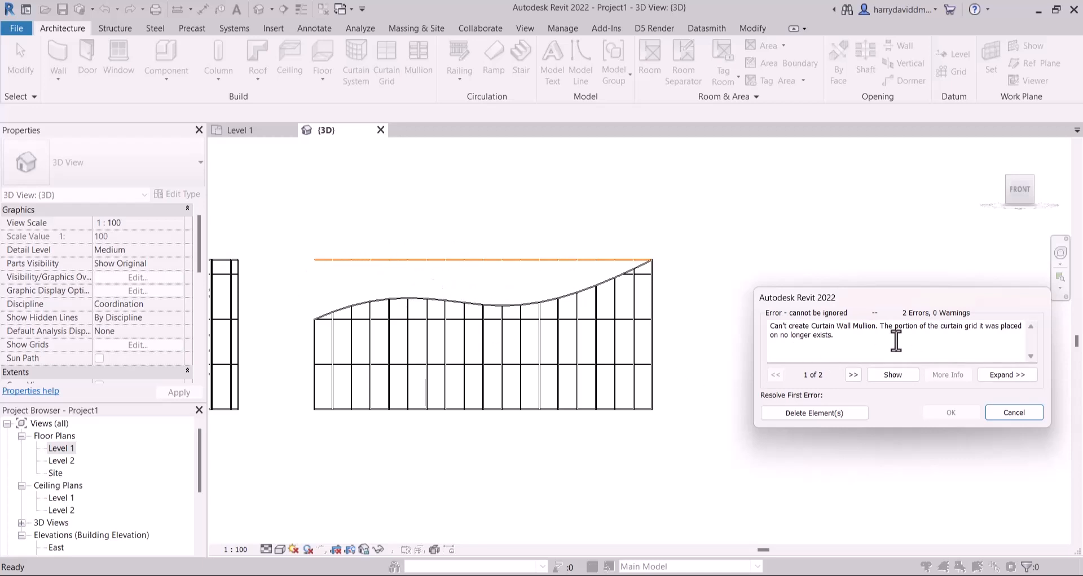
left_click_drag(846, 337, 772, 337)
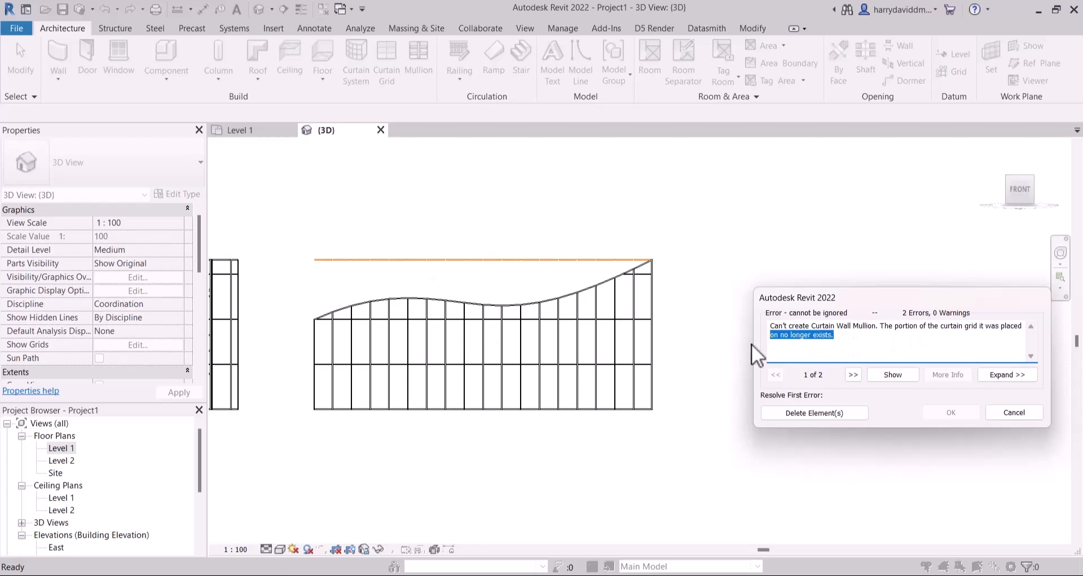
left_click_drag(872, 292, 794, 195)
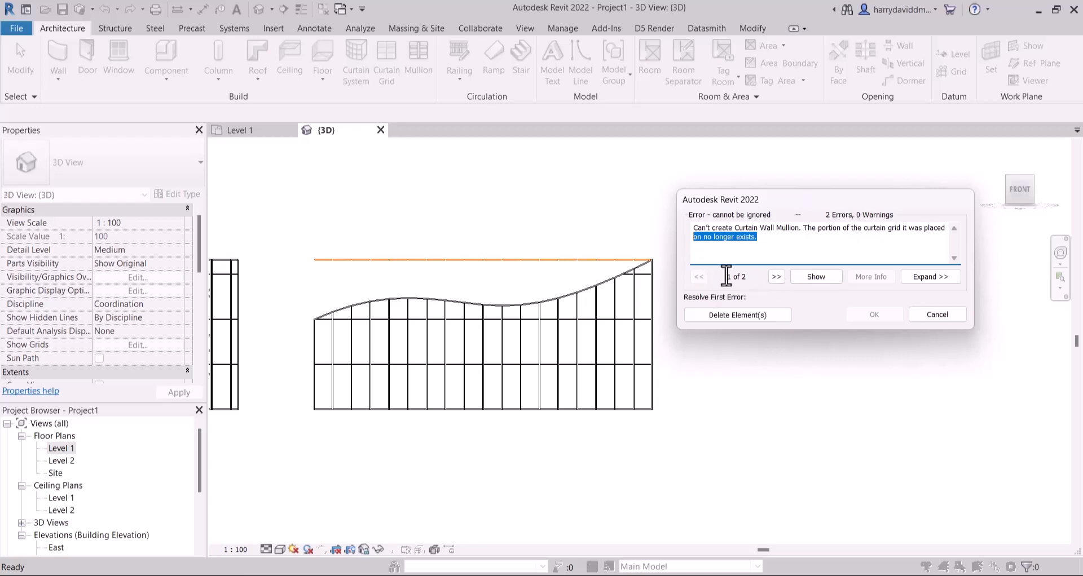
left_click(776, 276)
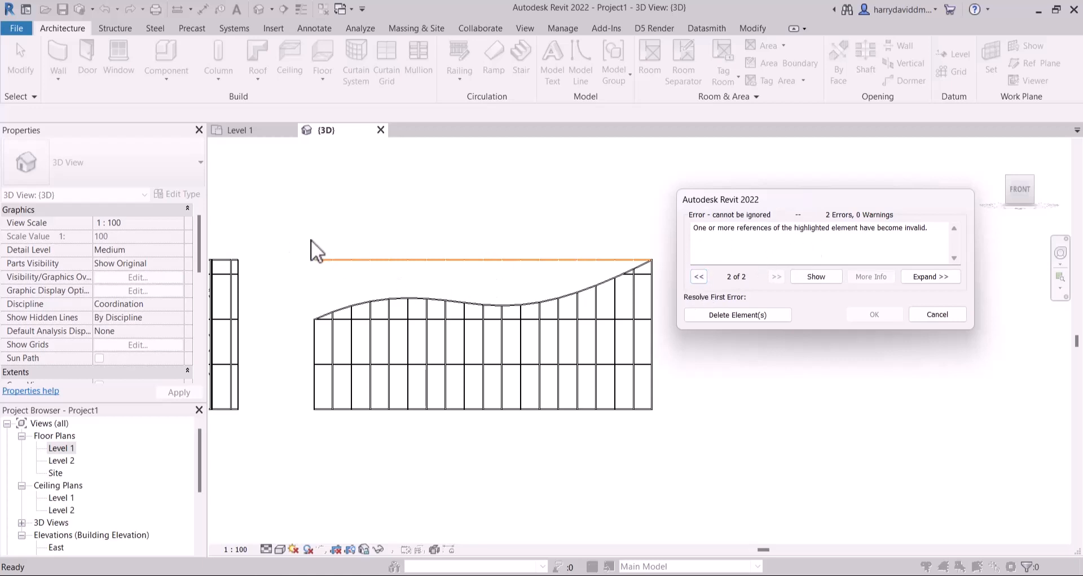
left_click(699, 276)
left_click_drag(797, 197, 812, 199)
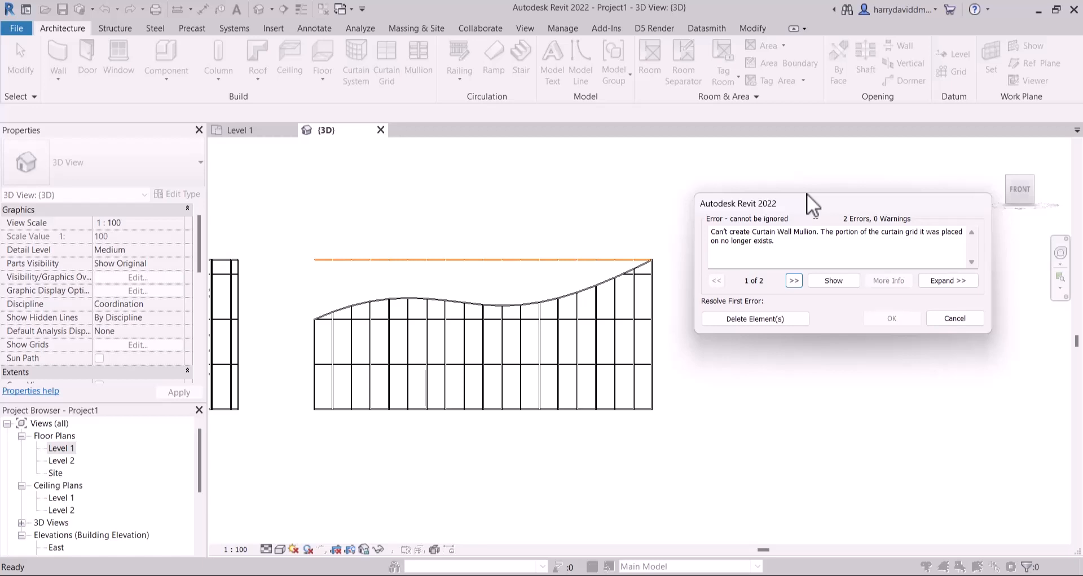
left_click(783, 322)
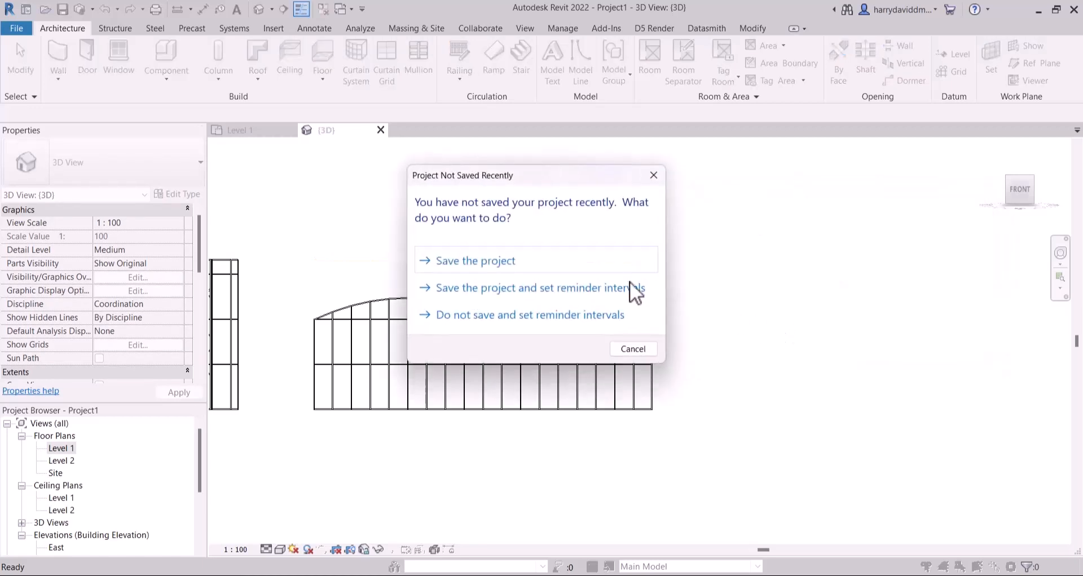
left_click(654, 176)
left_click(510, 243)
left_click(532, 211)
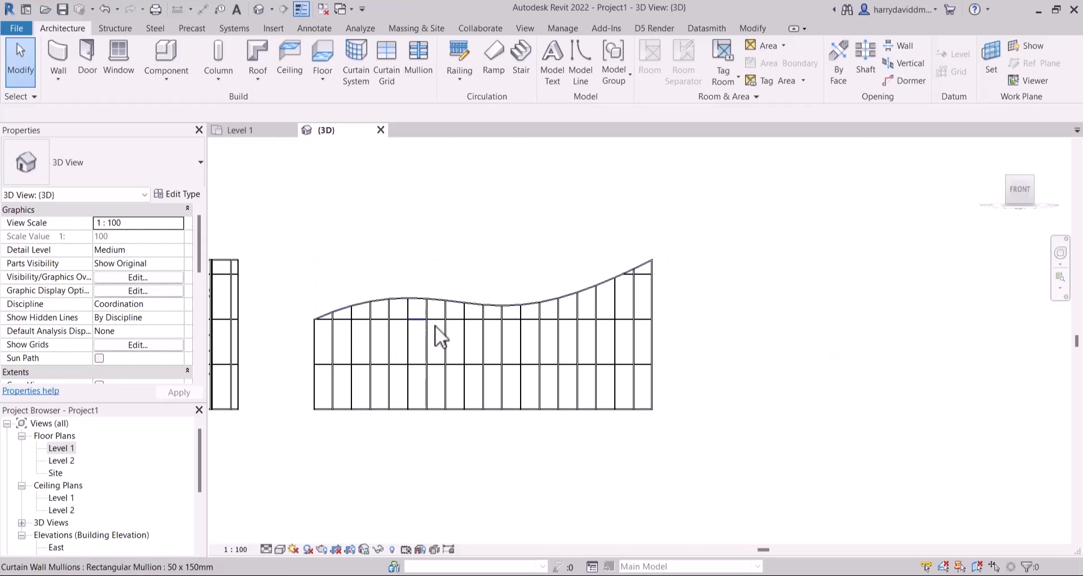
Reset the wavy-topped curtain wall to its original rectangular profile, deleting the mullion elements that cause errors
left_click_drag(258, 190, 677, 276)
left_click(652, 316)
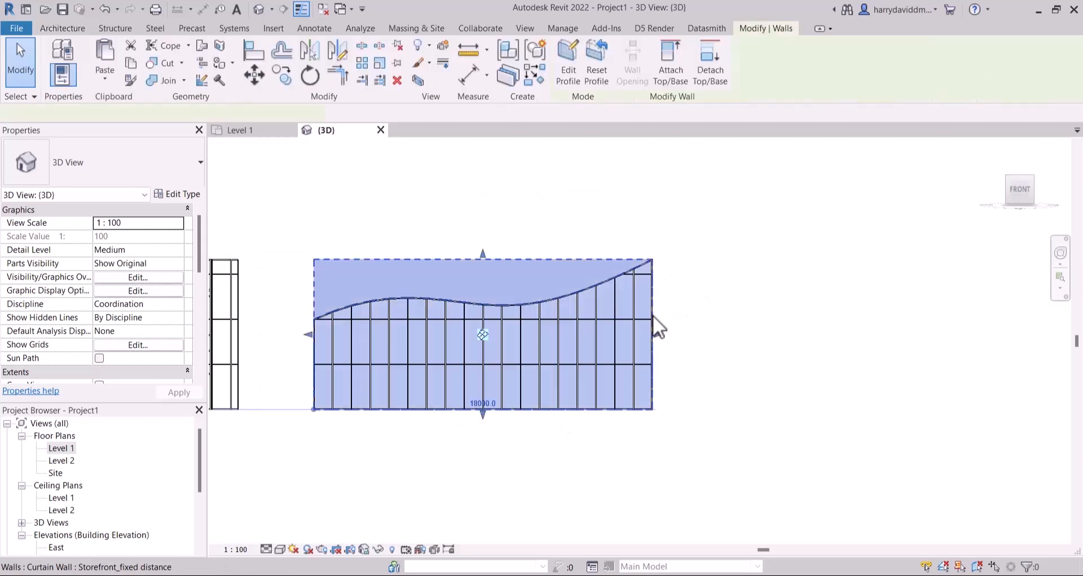
scroll(648, 313, "down", 3)
left_click(828, 300)
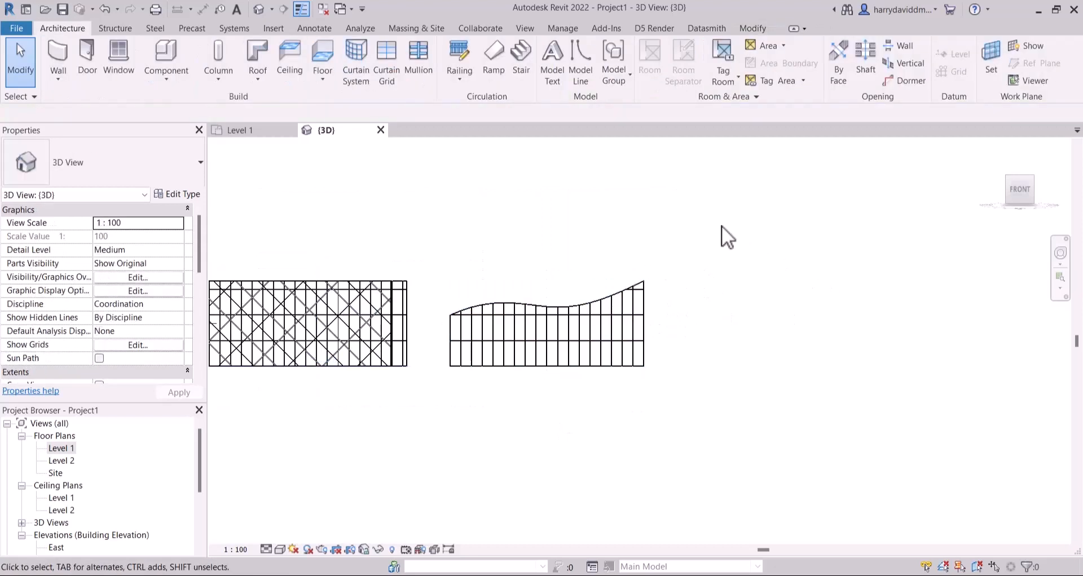
scroll(609, 316, "up", 3)
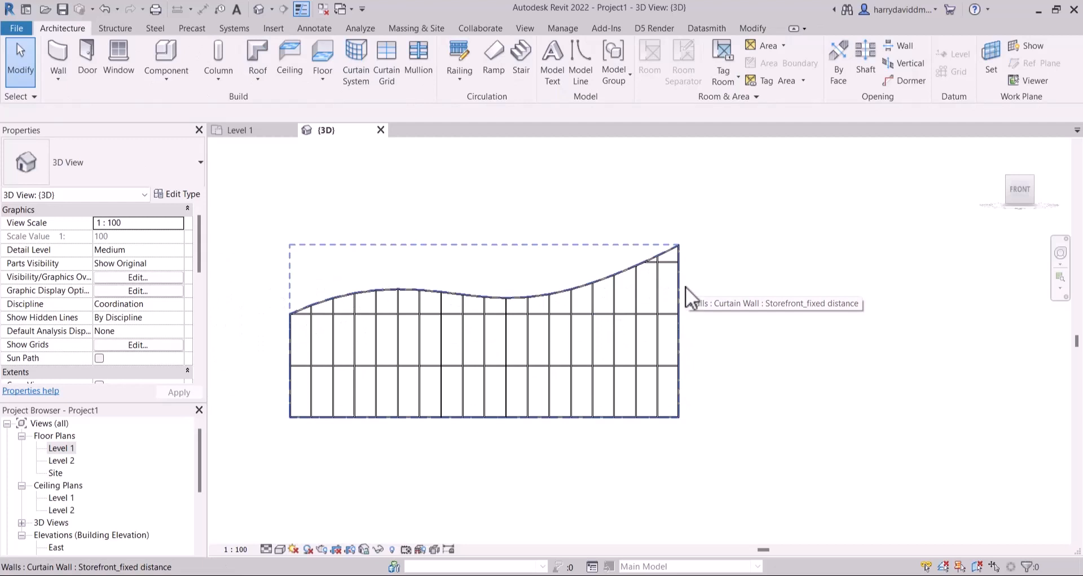
left_click(685, 287)
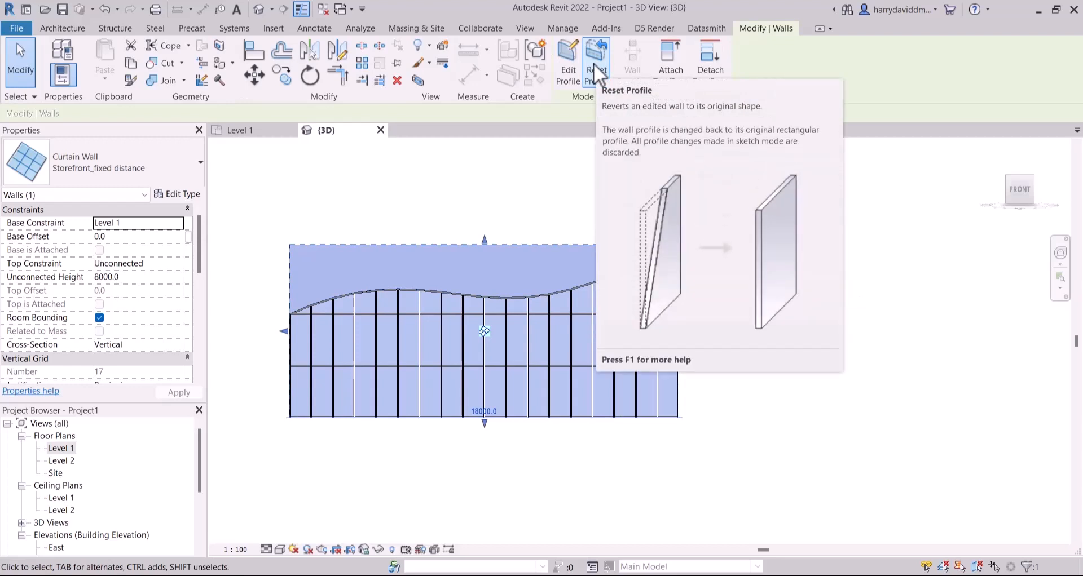
left_click(593, 63)
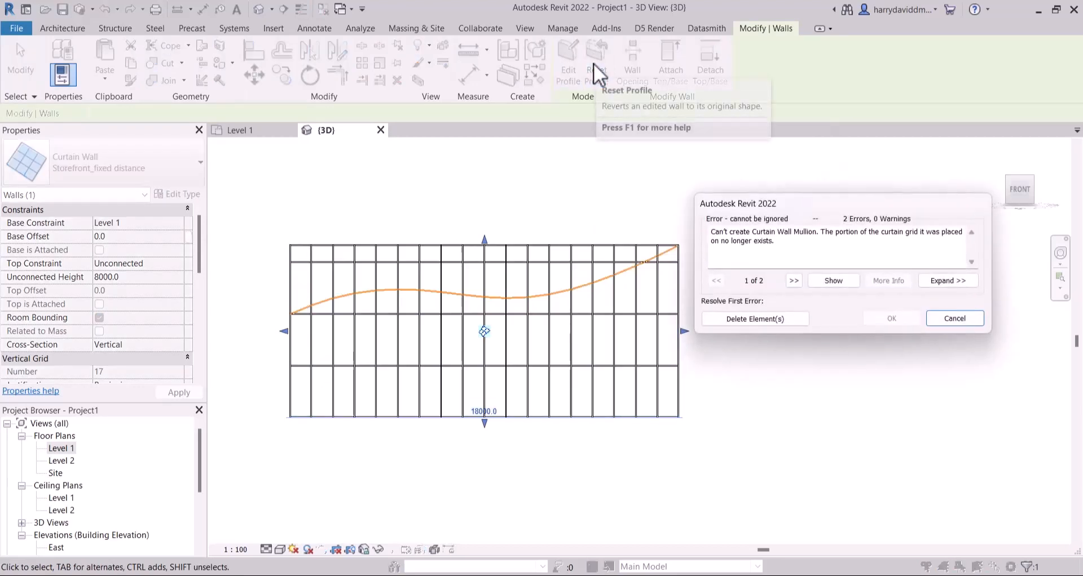
left_click(736, 240)
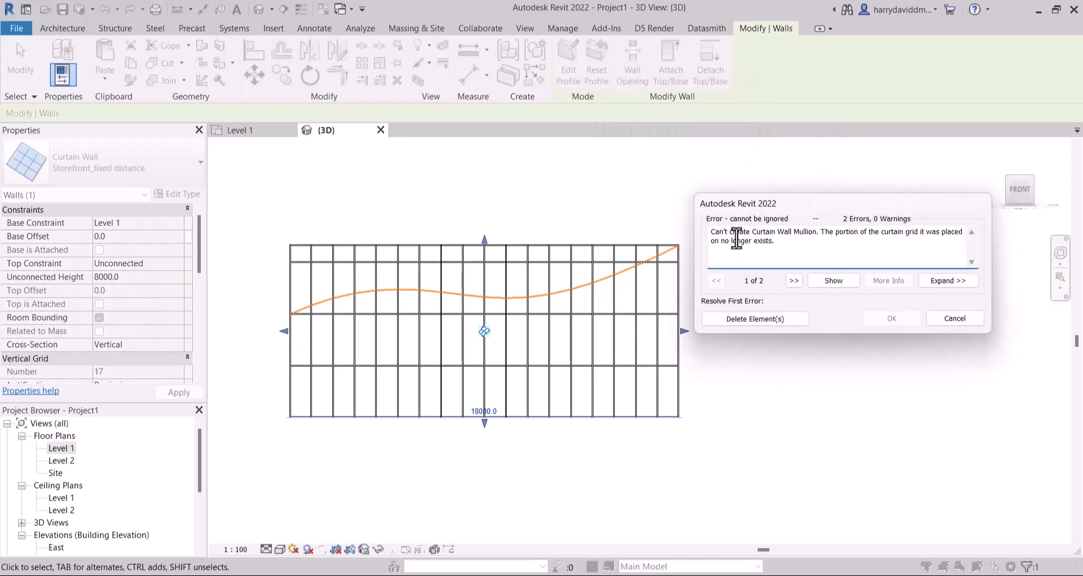
left_click_drag(736, 240, 874, 250)
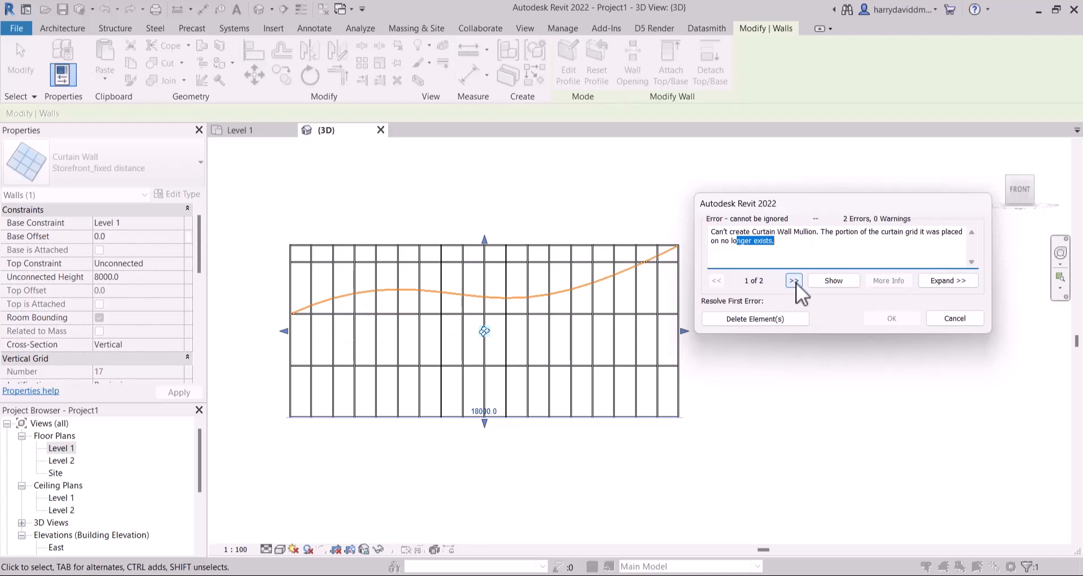
left_click(765, 316)
left_click(768, 317)
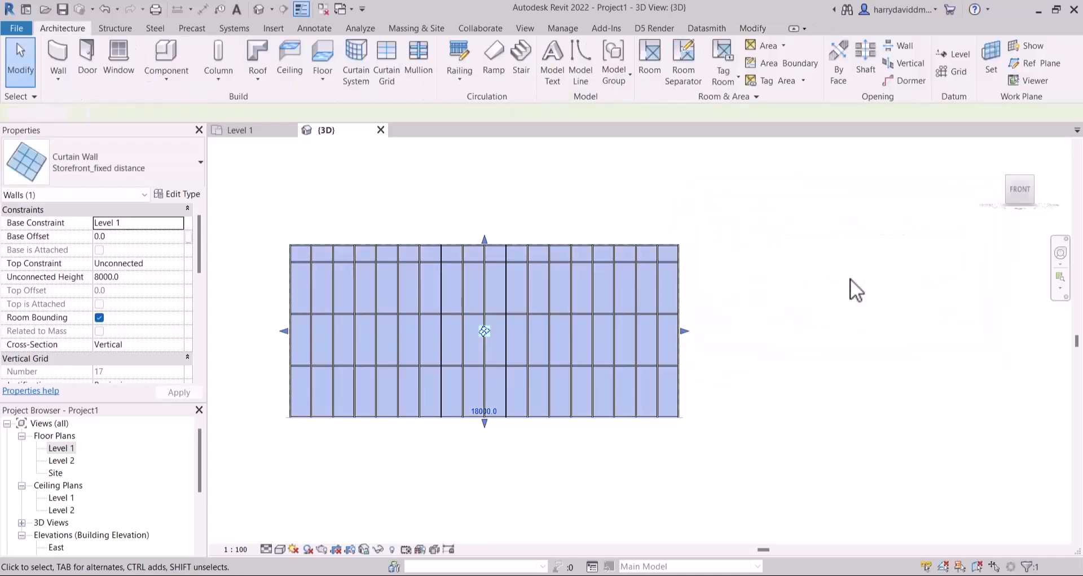
Deselect the reset curtain wall and open the Level 1 floor plan, showing clear space beside the existing walls
scroll(818, 299, "down", 2)
left_click_drag(472, 203, 877, 441)
left_click(821, 314)
scroll(776, 302, "up", 2)
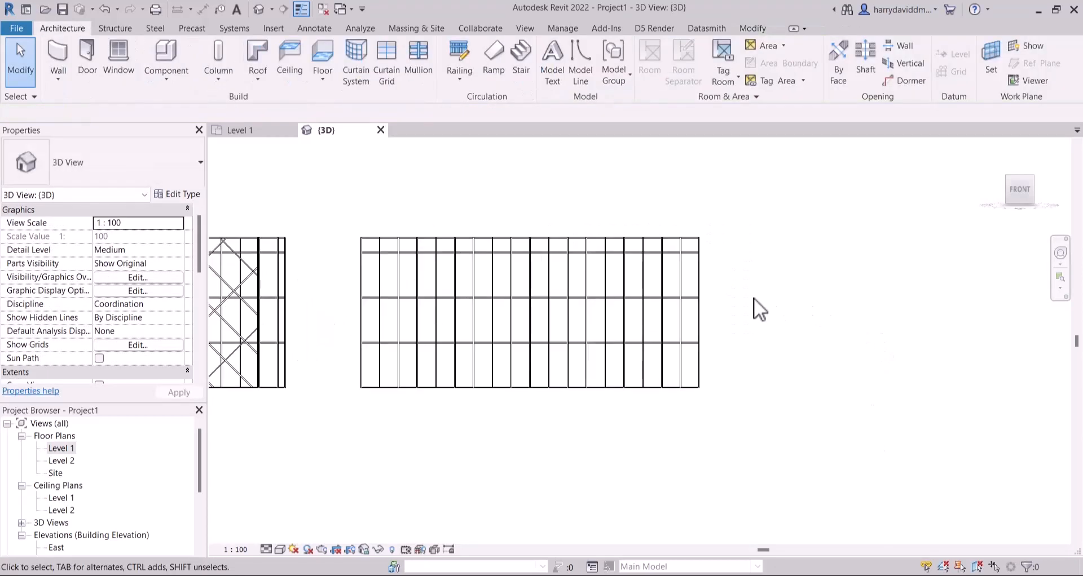
left_click(61, 450)
left_click(60, 445)
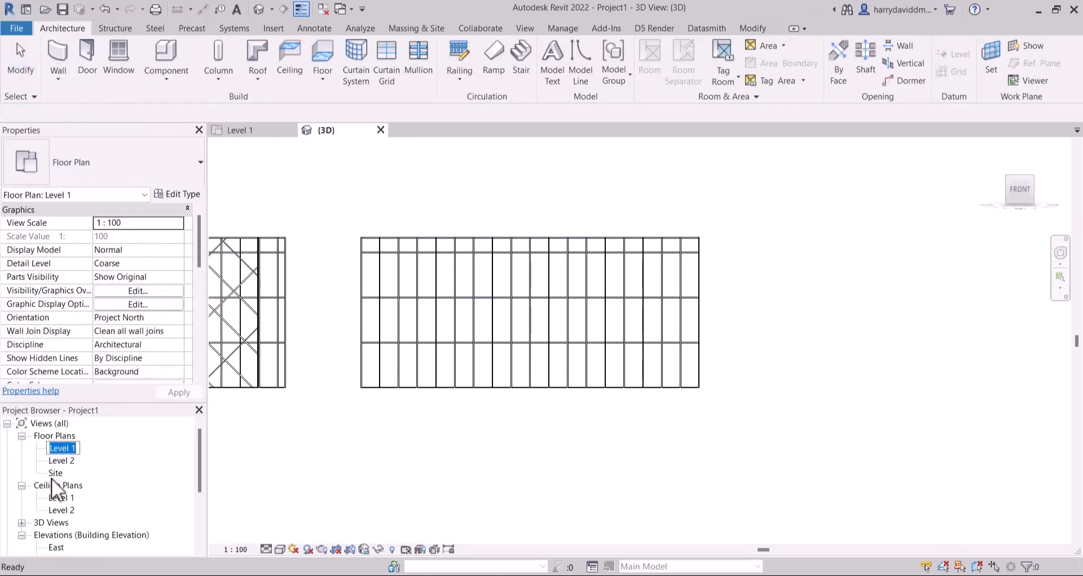
double_click(68, 452)
scroll(468, 263, "down", 3)
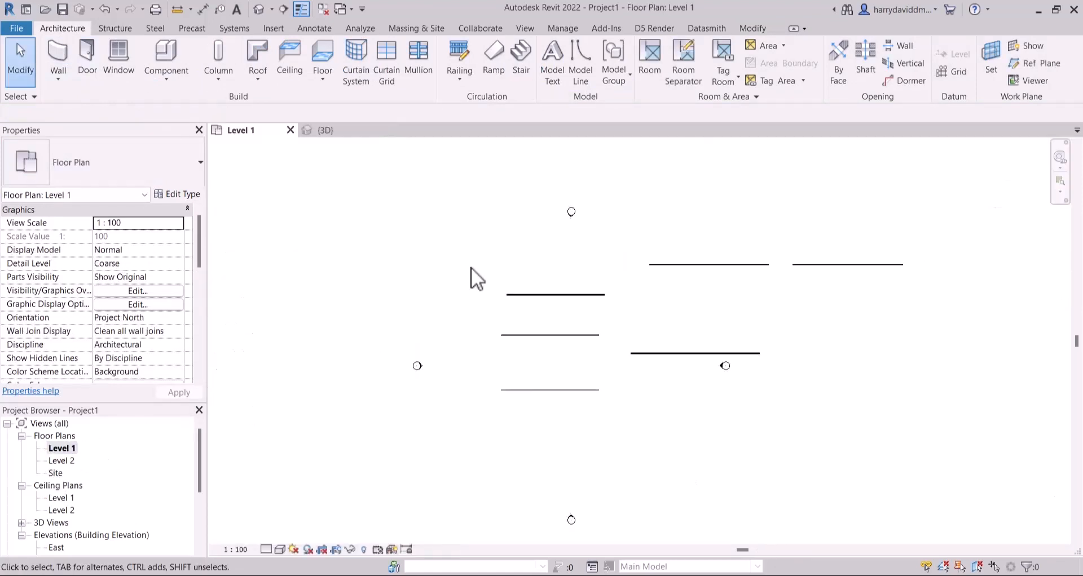
middle_click_drag(641, 331, 482, 288)
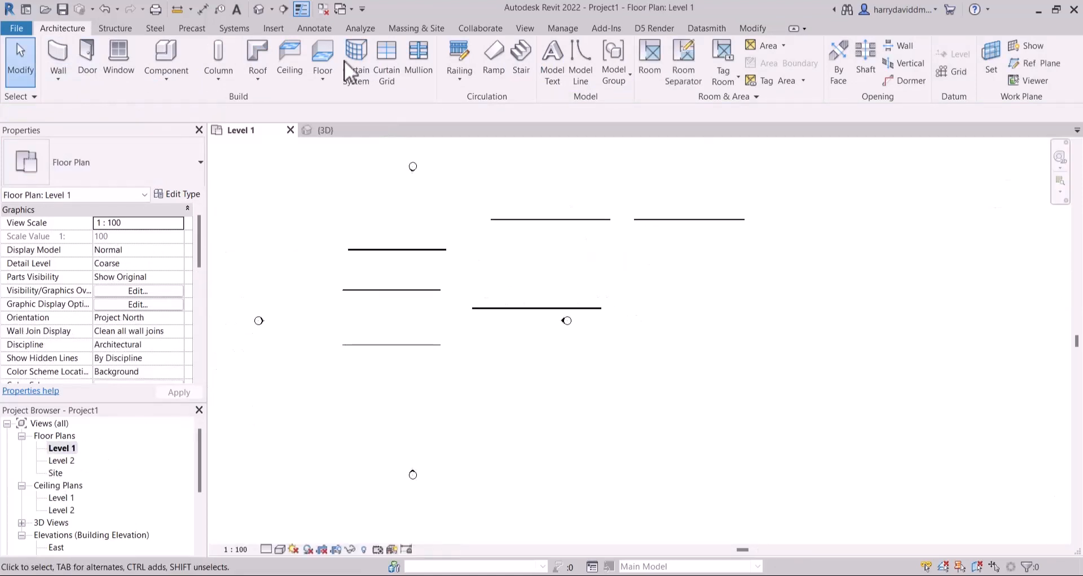
Draw a straight horizontal Basic Wall of type Generic - 200mm, about 26000 mm long, in the empty area beside the existing walls
left_click(58, 59)
left_click(108, 171)
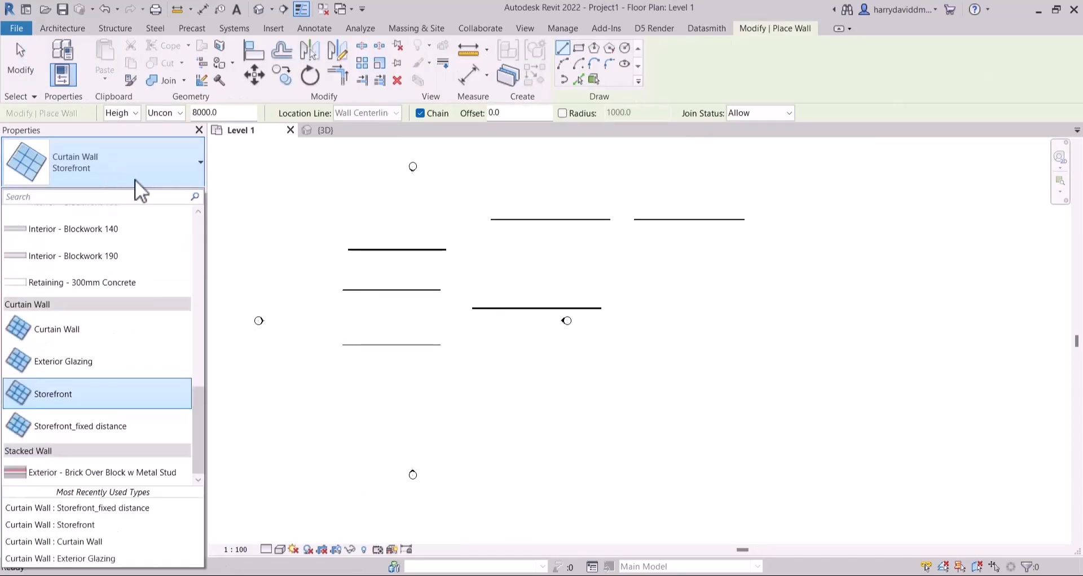
scroll(87, 251, "up", 5)
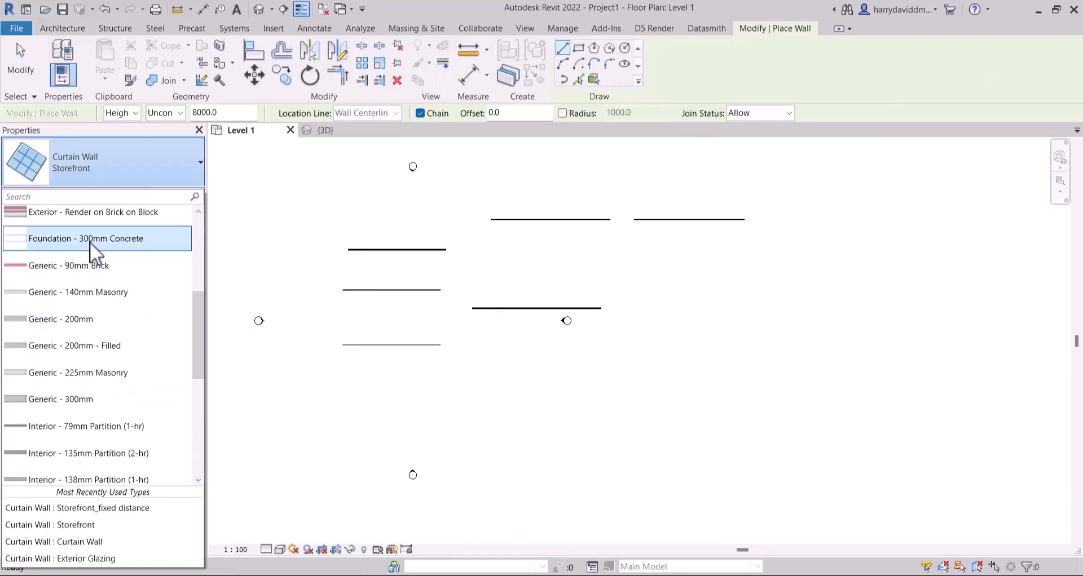
left_click(69, 314)
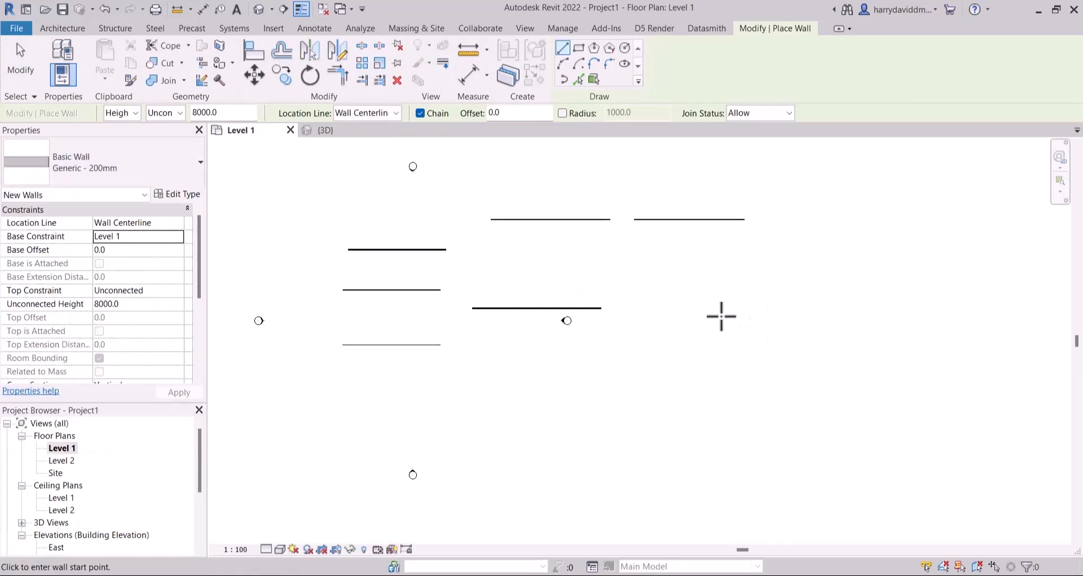
middle_click_drag(720, 316, 582, 293)
left_click(557, 321)
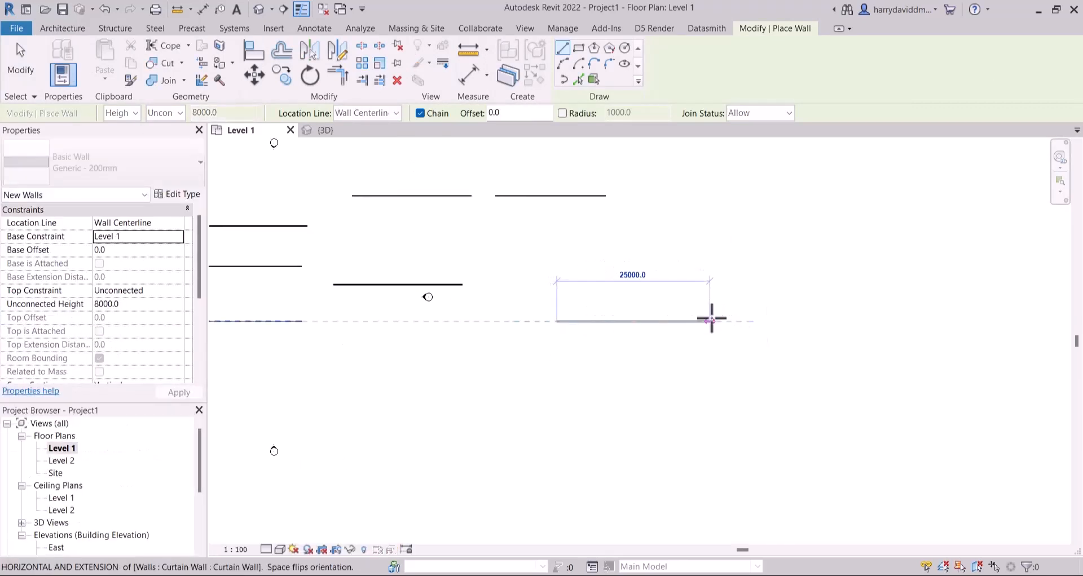
left_click(17, 54)
Inspect the new generic wall in 3D and compare it with the neighbouring Storefront_fixed distance curtain wall
left_click(258, 9)
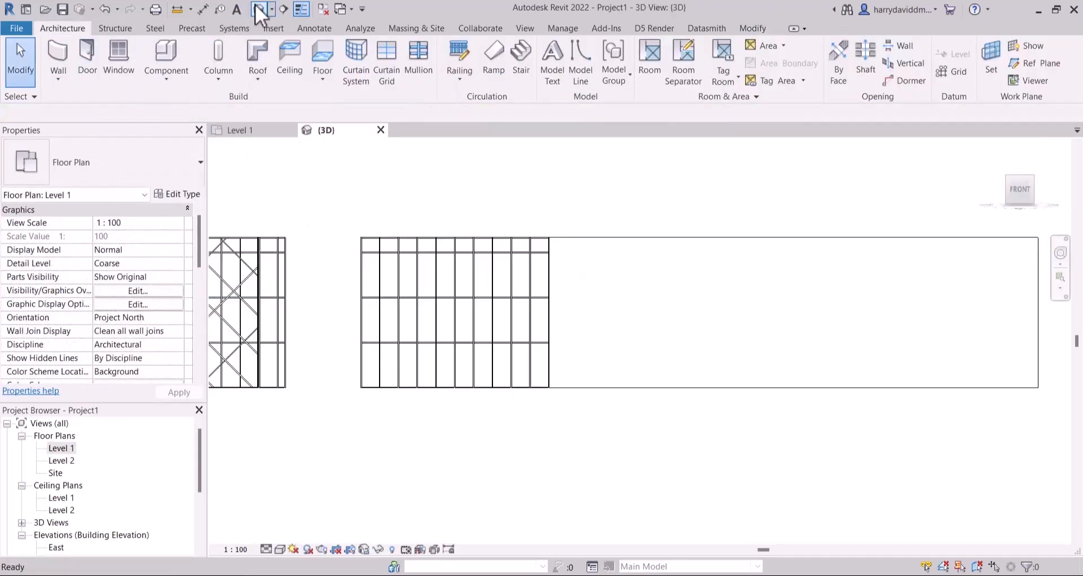
middle_click_drag(580, 271, 440, 407, "shift")
left_click(435, 400)
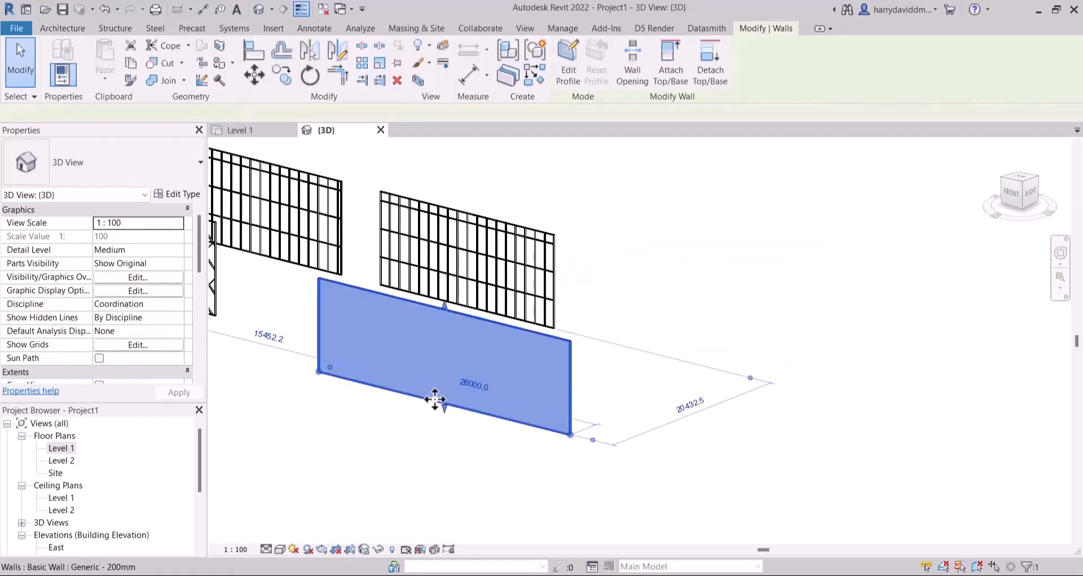
left_click(634, 265)
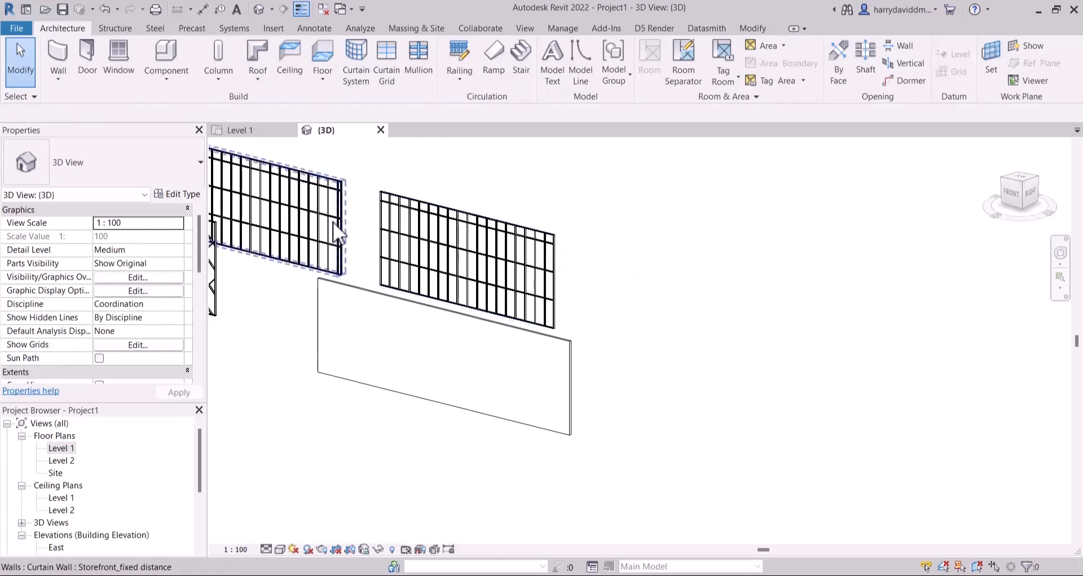
left_click(459, 226)
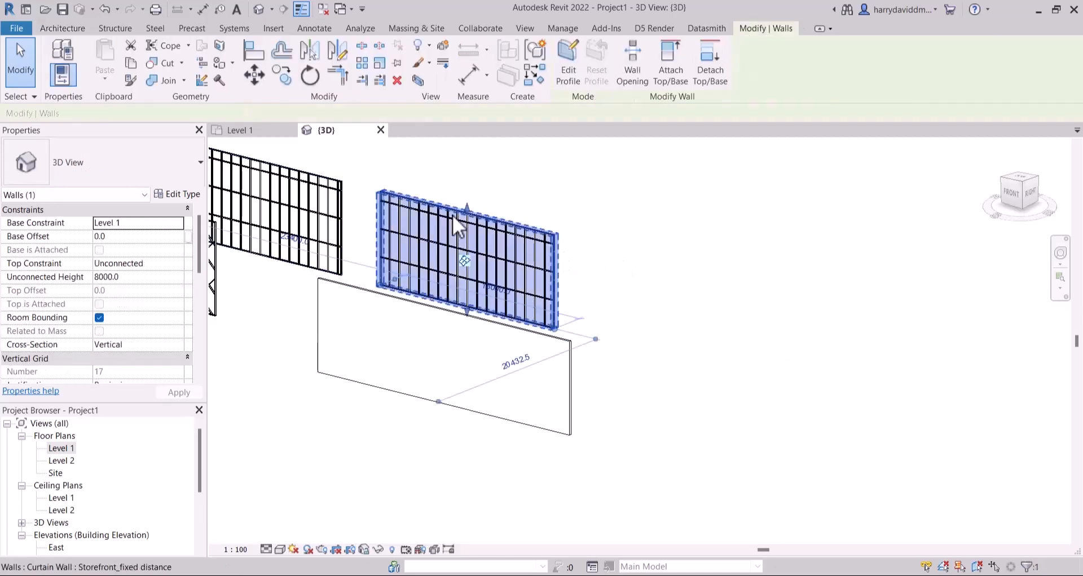
left_click(348, 285)
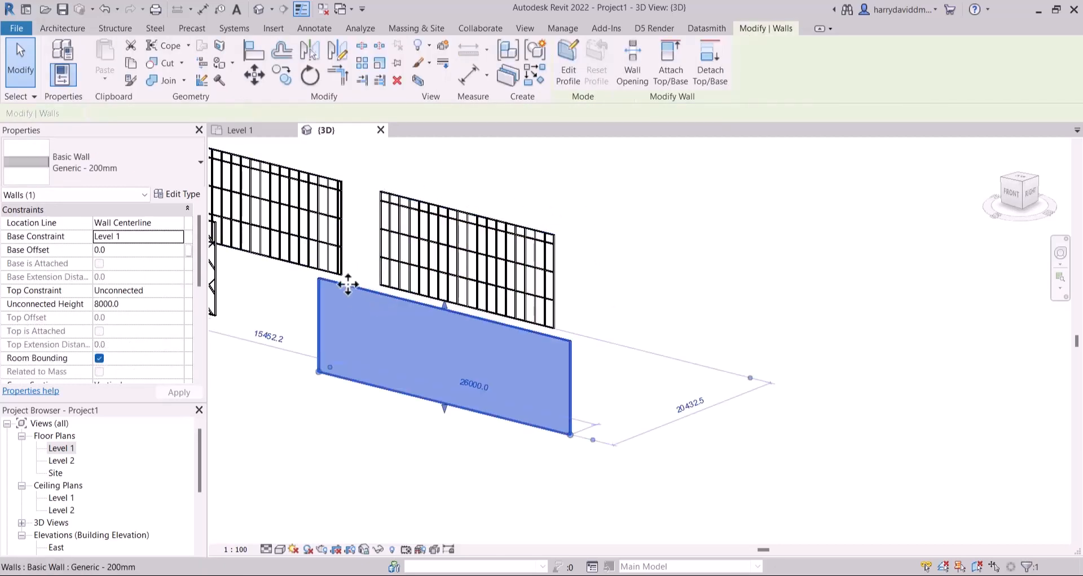
In the Level 1 floor plan, split the generic wall into two segments about 11500 mm from its left end
left_click(74, 448)
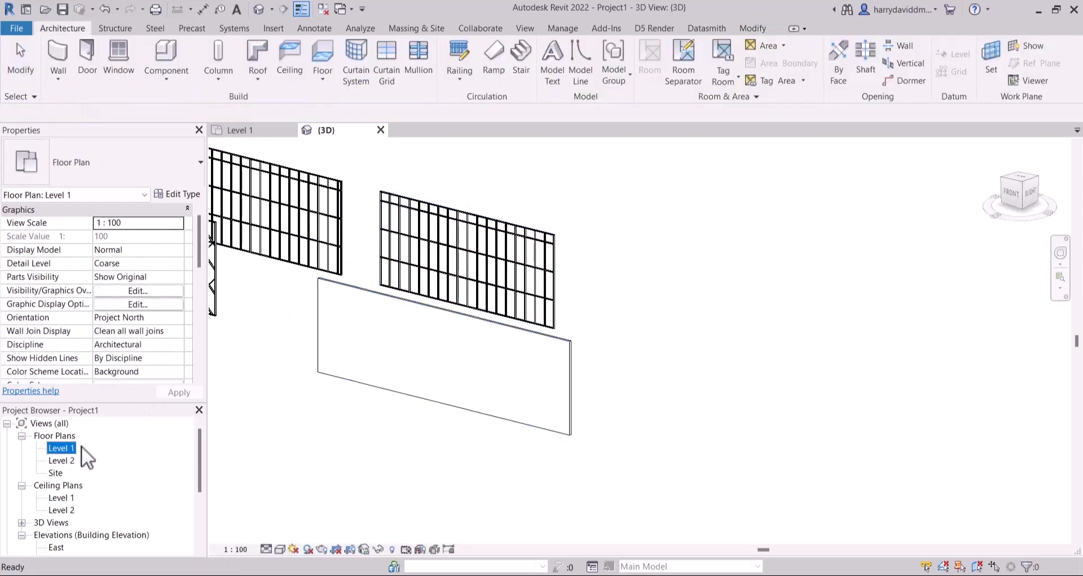
left_click(87, 446)
double_click(63, 448)
scroll(664, 305, "up", 3)
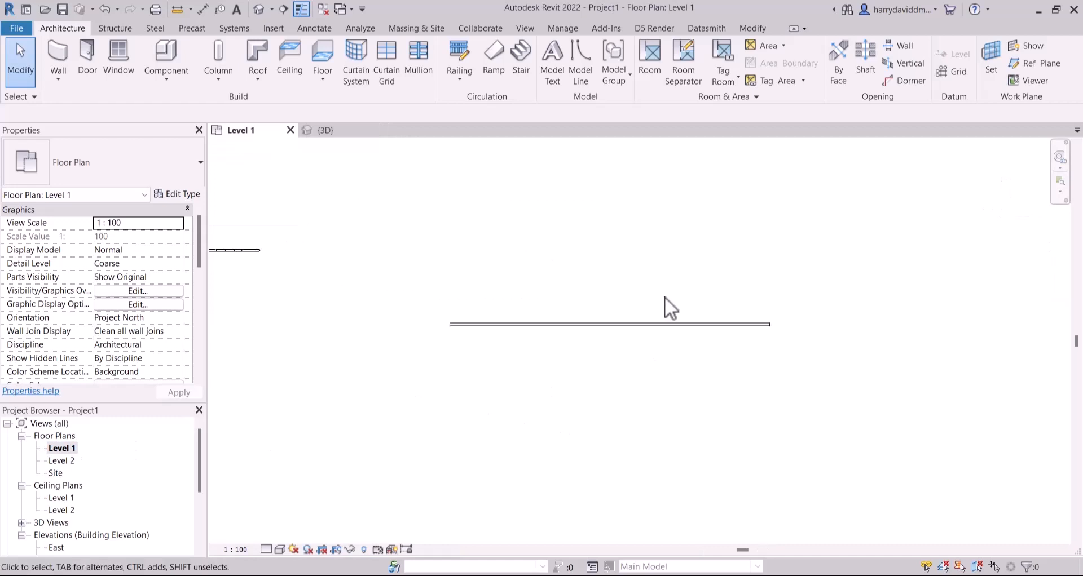
left_click(620, 325)
scroll(615, 327, "up", 3)
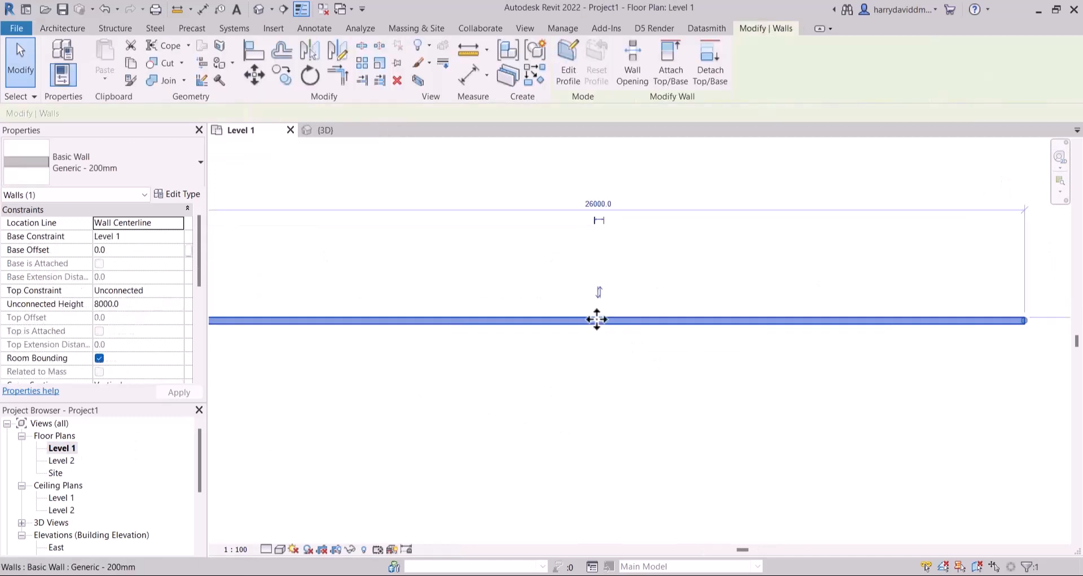
key("s")
key("l")
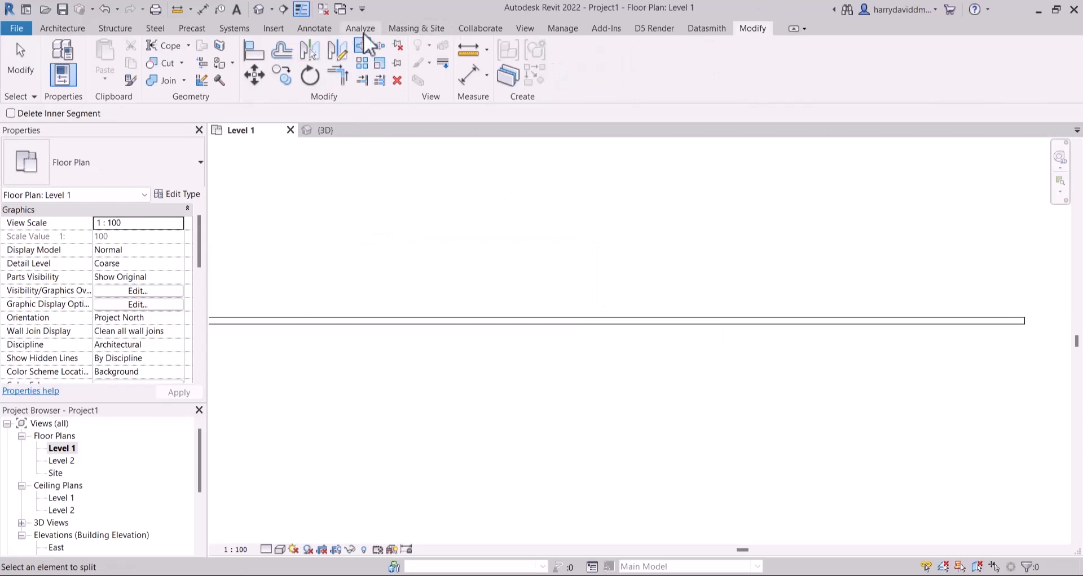
scroll(564, 301, "down", 1)
scroll(569, 299, "down", 1)
scroll(550, 299, "up", 2)
key("Escape")
Shorten the left wall segment to about 6900 mm, leaving a gap of about 4600 mm before the right segment
left_click(550, 323)
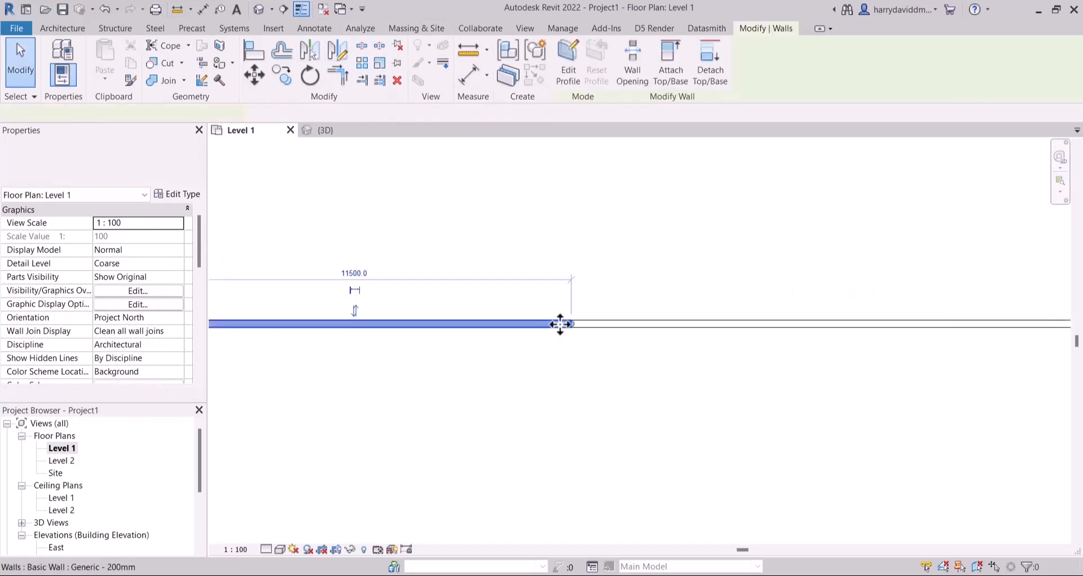
left_click_drag(573, 322, 397, 323)
left_click(597, 324)
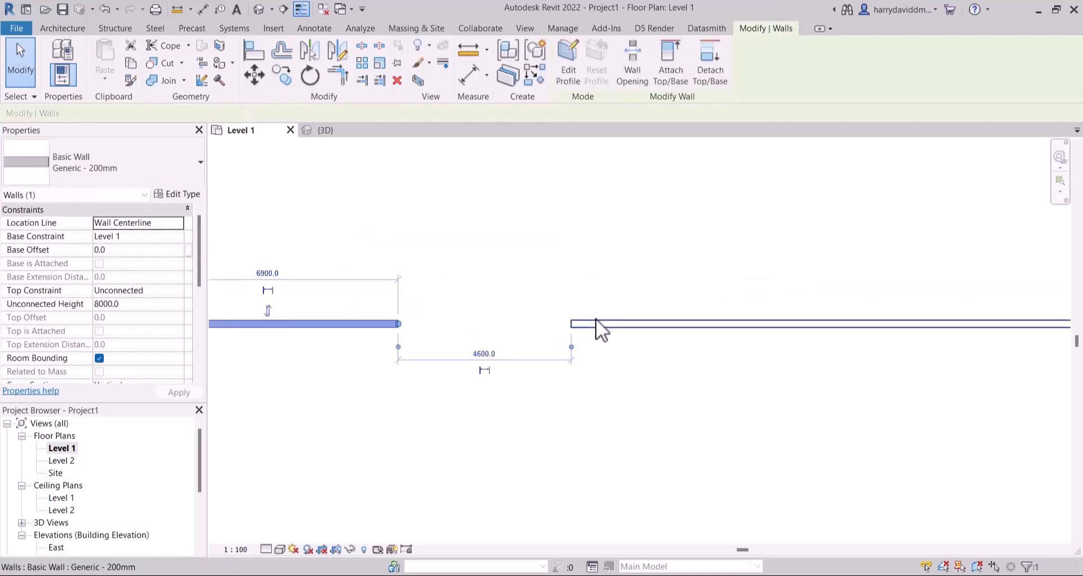
middle_click_drag(655, 331, 810, 331)
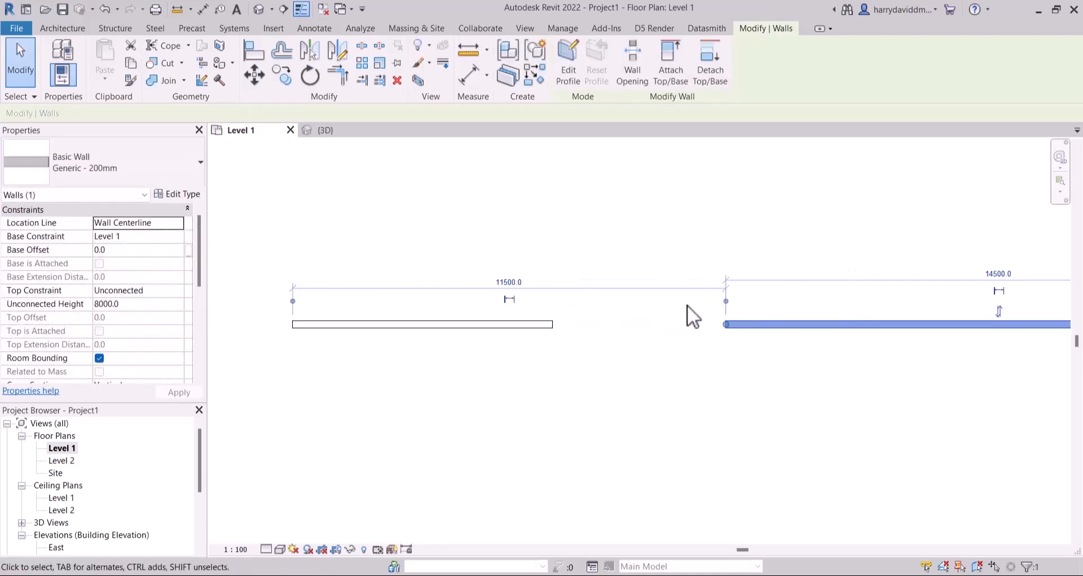
scroll(687, 305, "up", 2)
middle_click_drag(697, 324, 698, 325)
scroll(631, 286, "down", 3)
key("Escape")
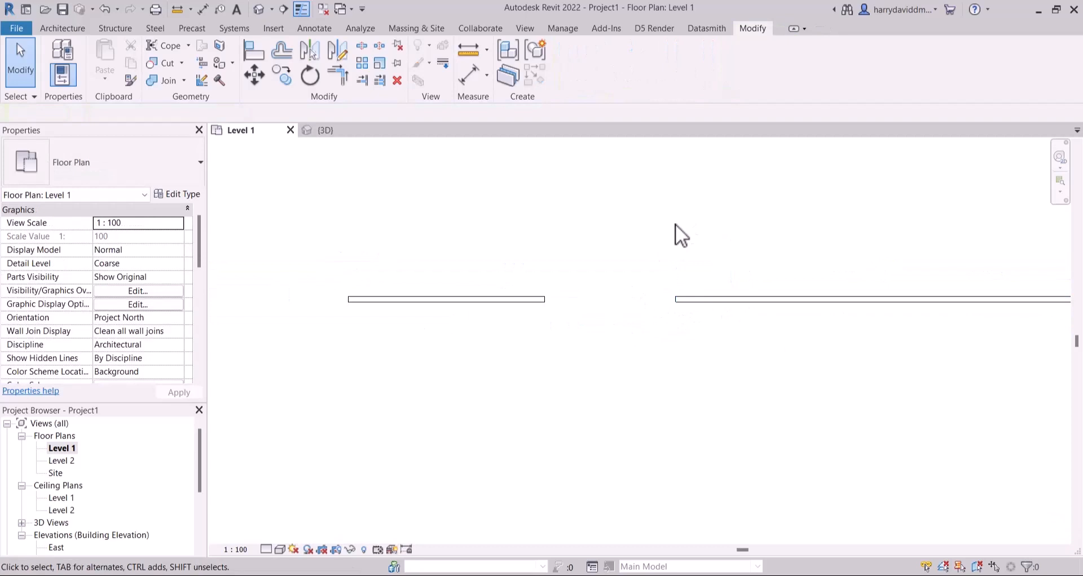
Draw a Storefront curtain wall across the gap, between the facing endpoints of the two generic wall segments
left_click(46, 31)
left_click(54, 62)
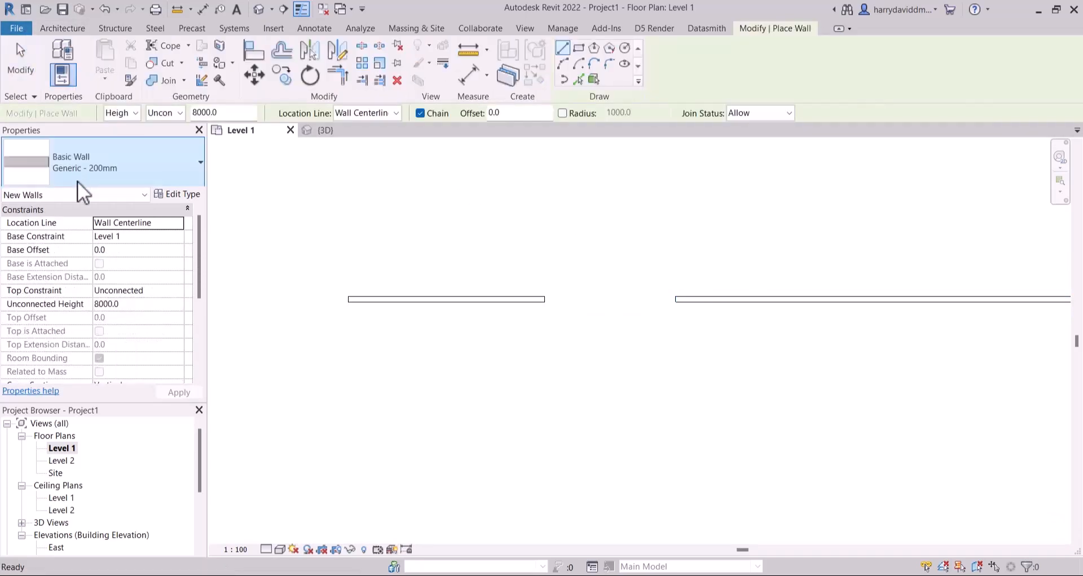
left_click(79, 170)
scroll(90, 366, "down", 5)
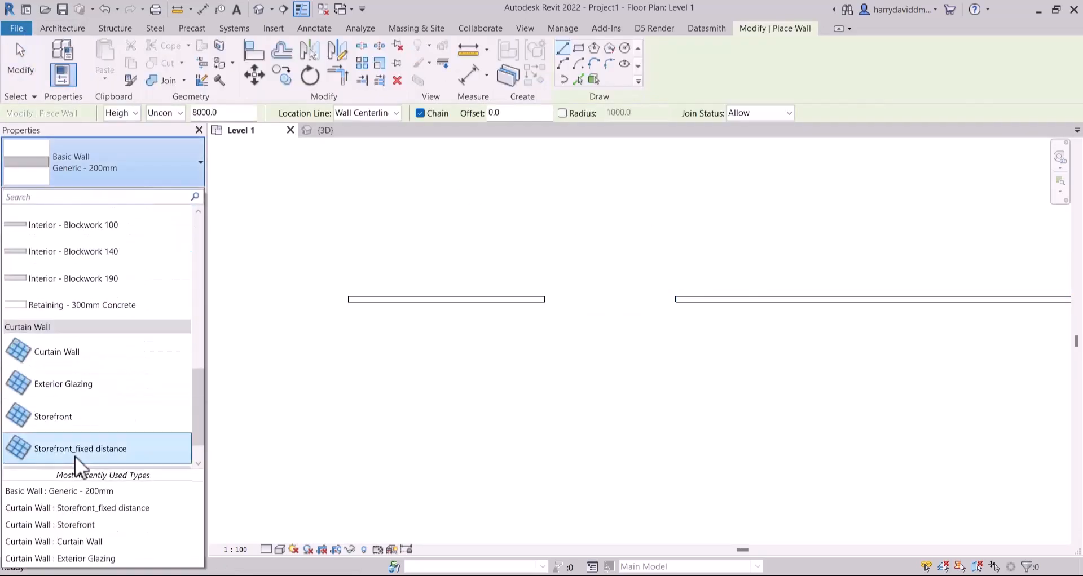
left_click(73, 420)
left_click(349, 299)
scroll(550, 300, "up", 3)
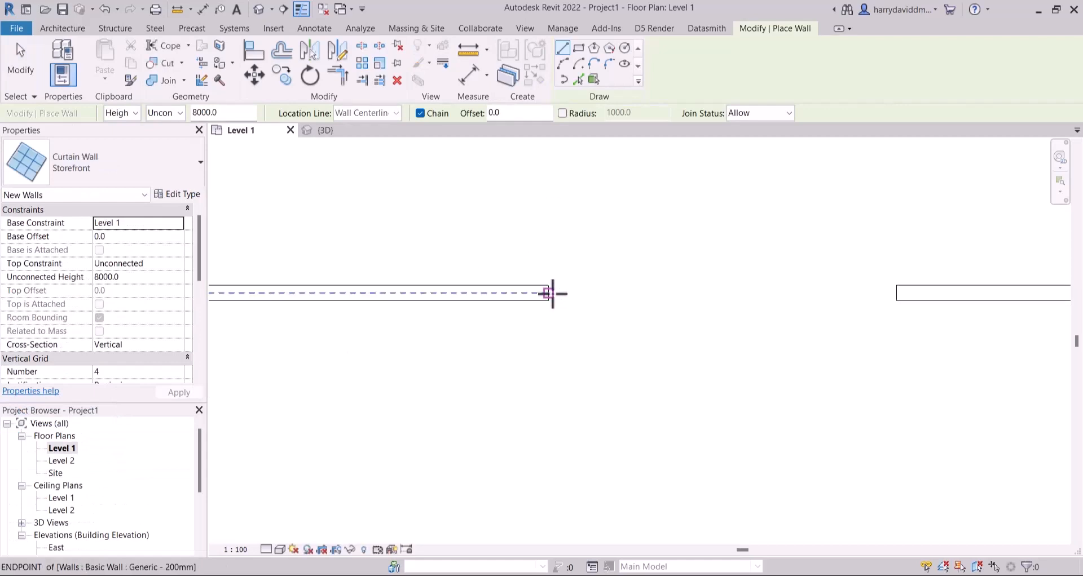
left_click(550, 292)
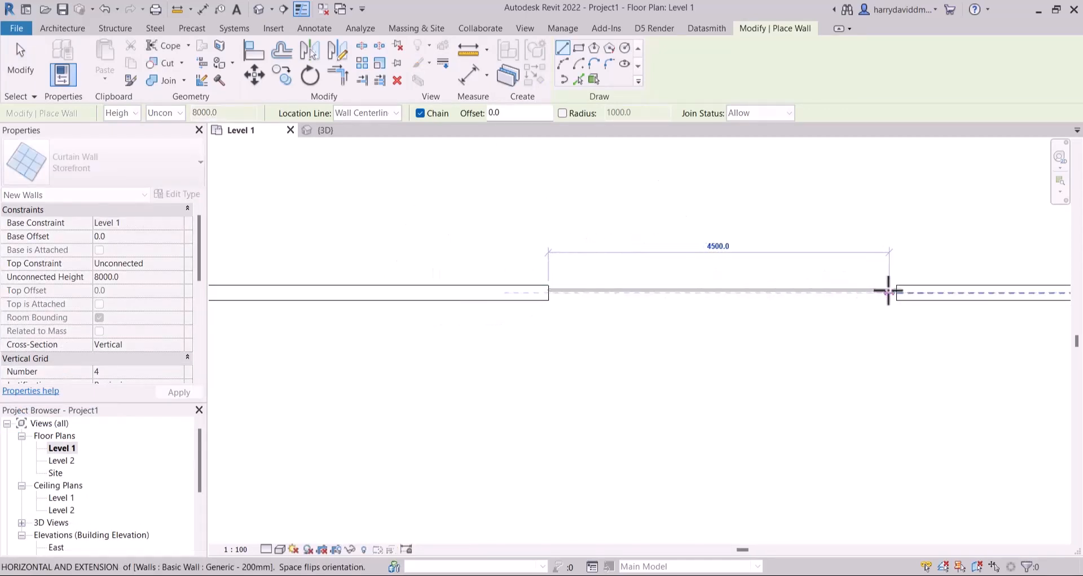
left_click(897, 292)
left_click(20, 61)
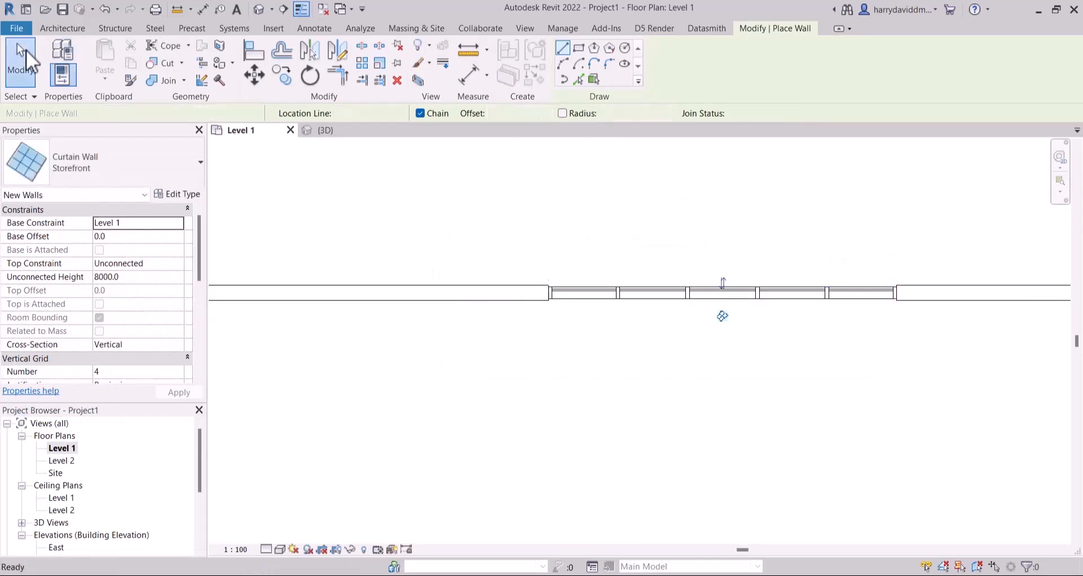
Examine the Storefront infill and the generic wall segments on both sides of it in 3D
left_click(261, 9)
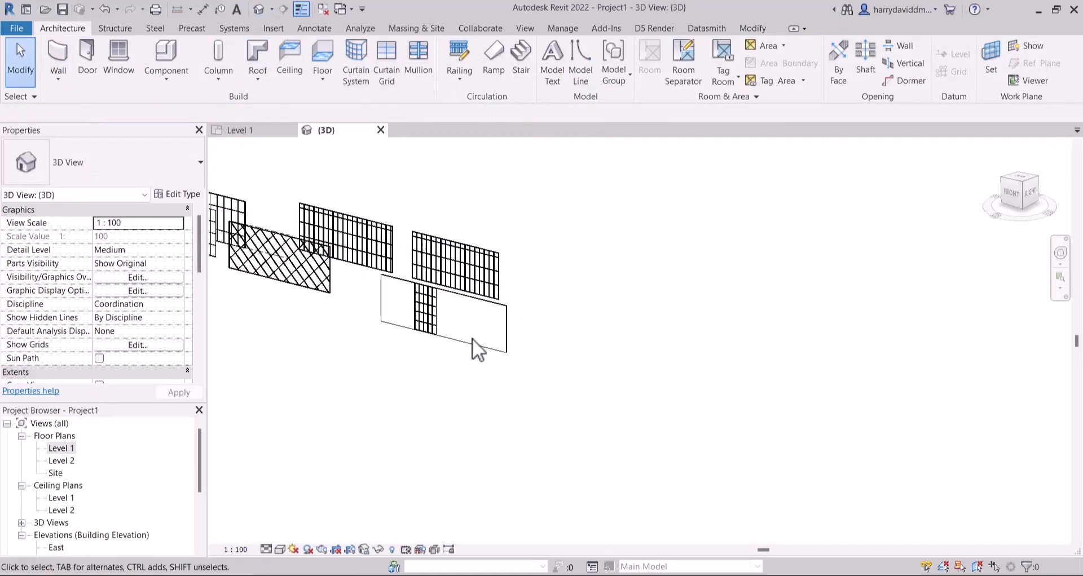
scroll(401, 282, "up", 3)
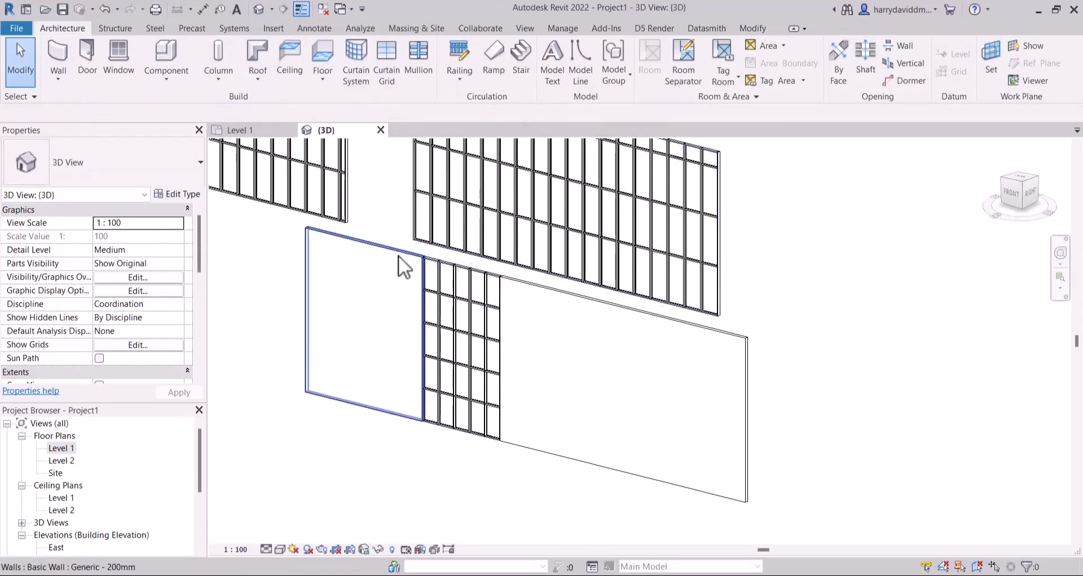
left_click(400, 259)
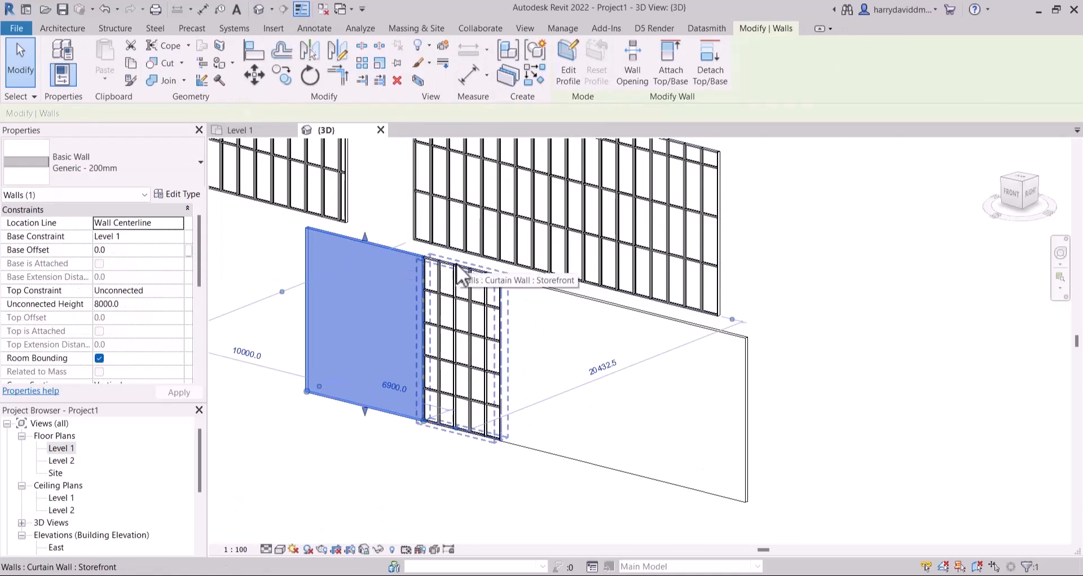
left_click(458, 269)
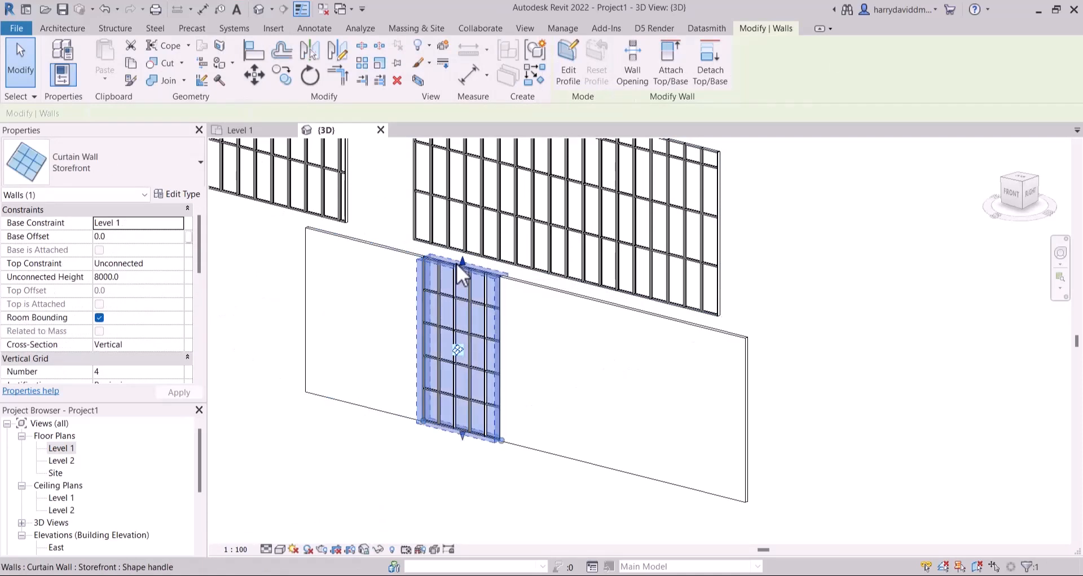
left_click(580, 295)
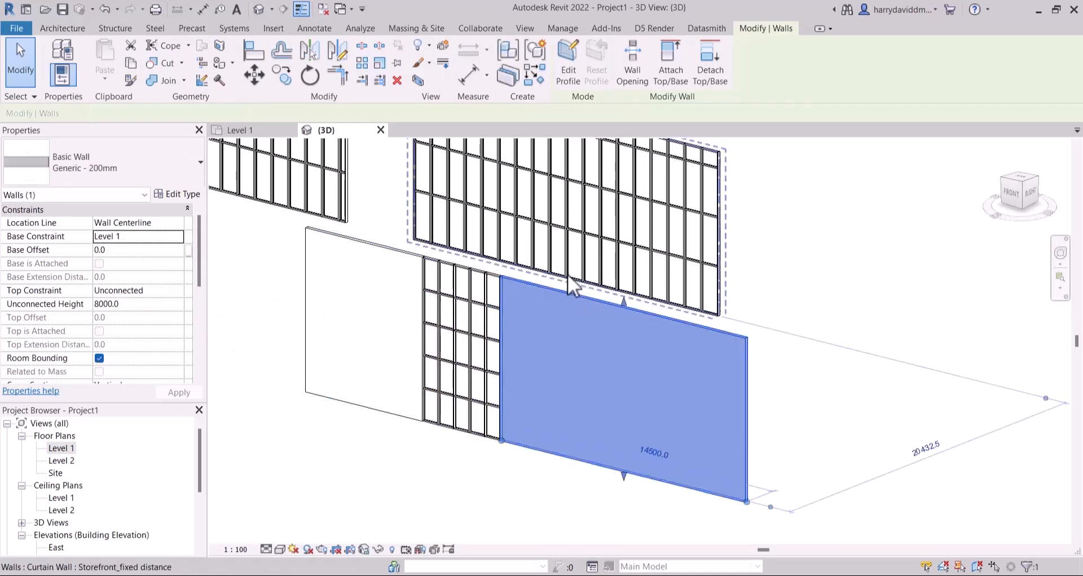
Return to the Level 1 floor plan
double_click(72, 439)
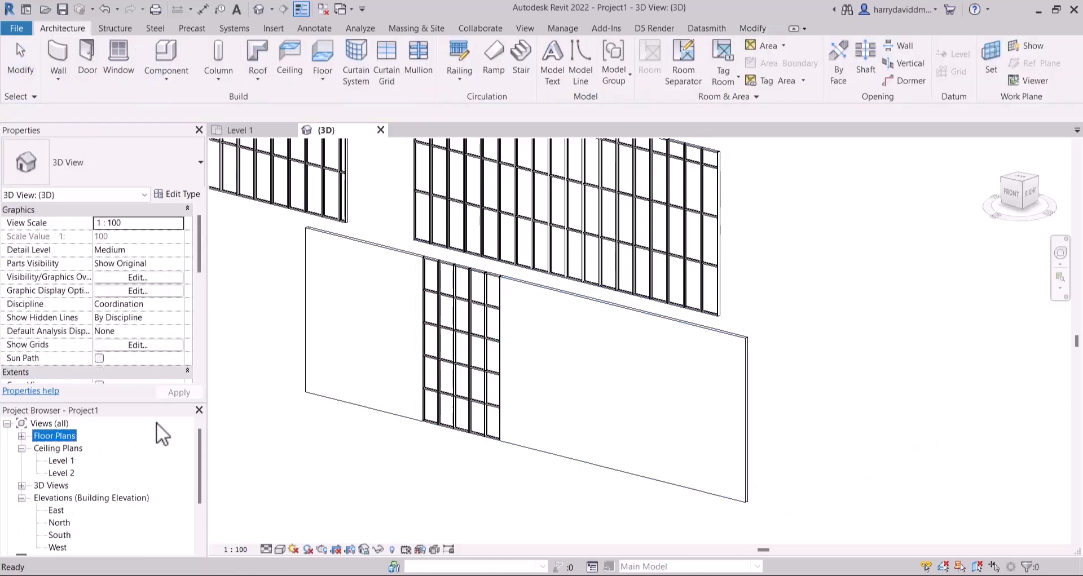
left_click(21, 436)
double_click(63, 450)
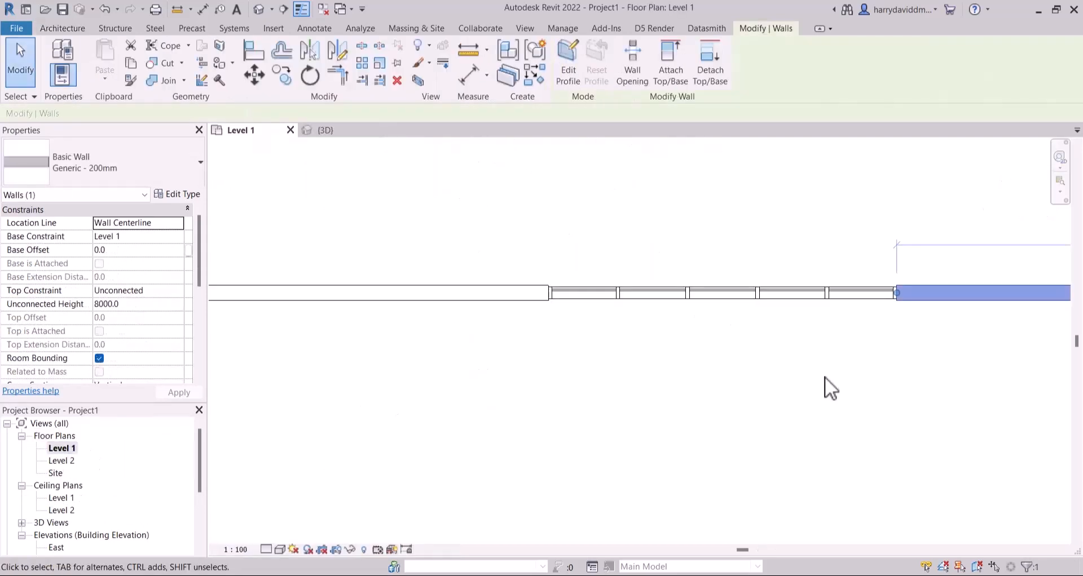
Try to change the type of the generic wall segment right of the Storefront infill to Storefront
middle_click_drag(831, 389, 582, 390)
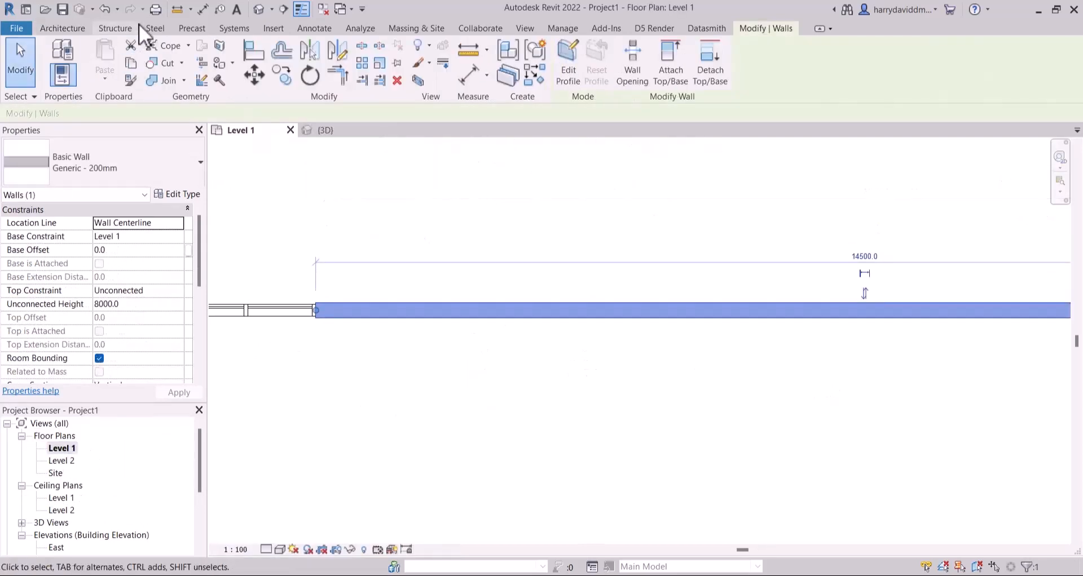
left_click(71, 29)
left_click(76, 164)
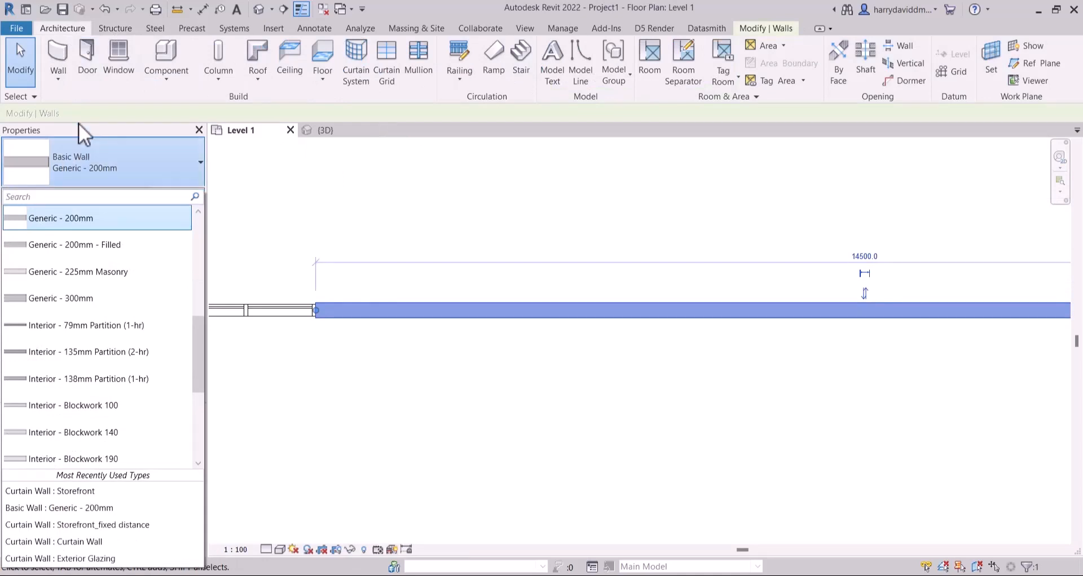
scroll(88, 392, "down", 3)
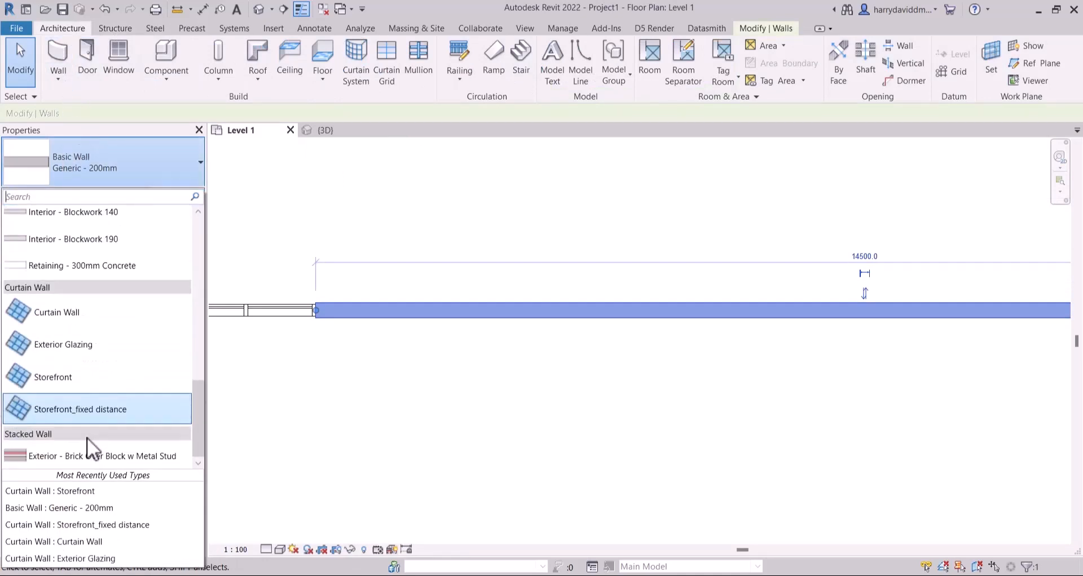
left_click(73, 368)
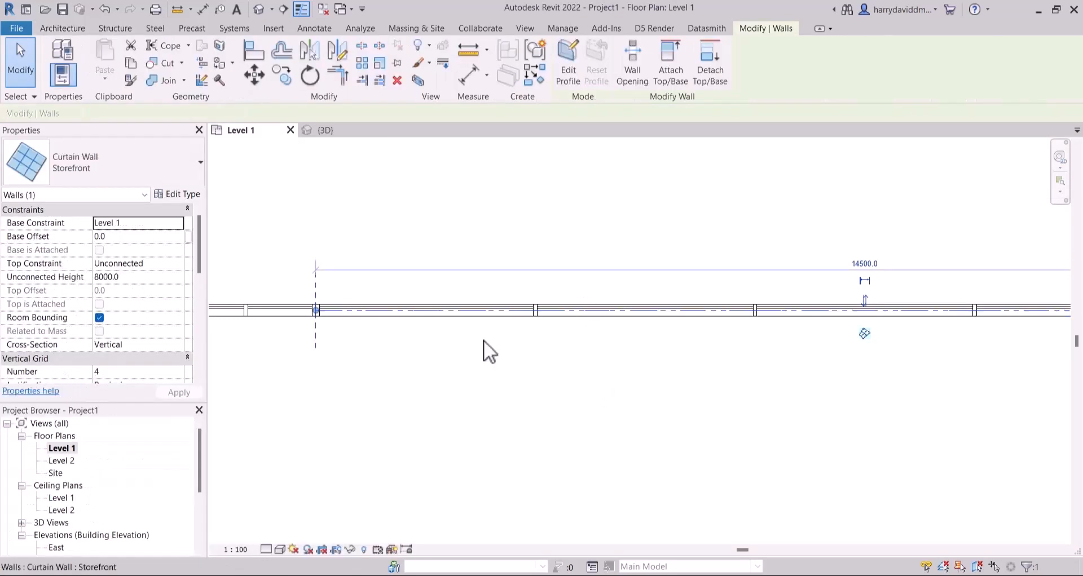
scroll(564, 389, "down", 2)
left_click(610, 363)
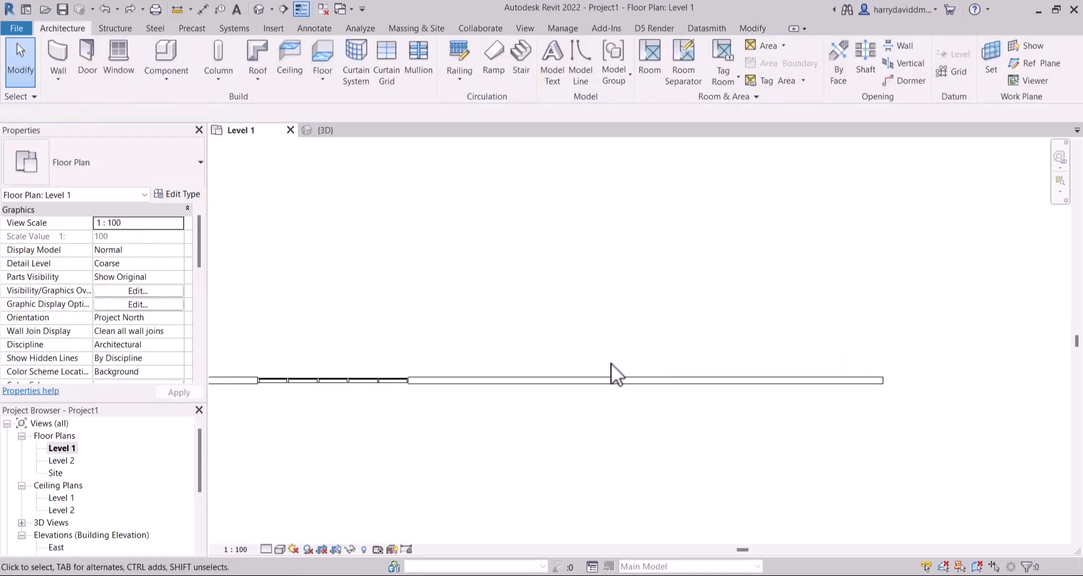
Draw a Storefront curtain wall about 3750 mm long on the right generic wall's centerline, ending about 7250 mm from its right end
scroll(547, 377, "up", 2)
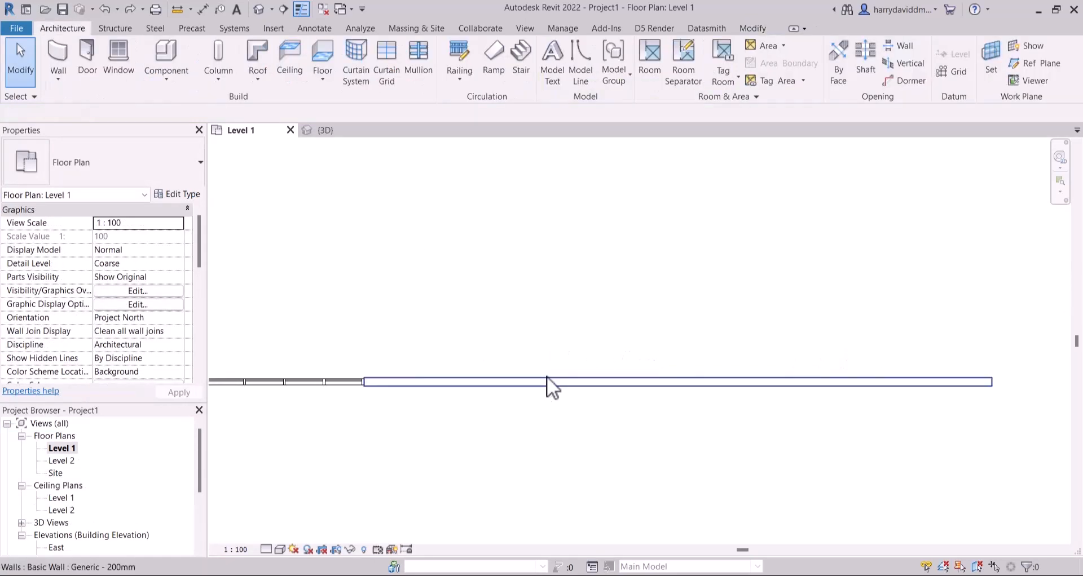
scroll(547, 377, "up", 1)
left_click(48, 54)
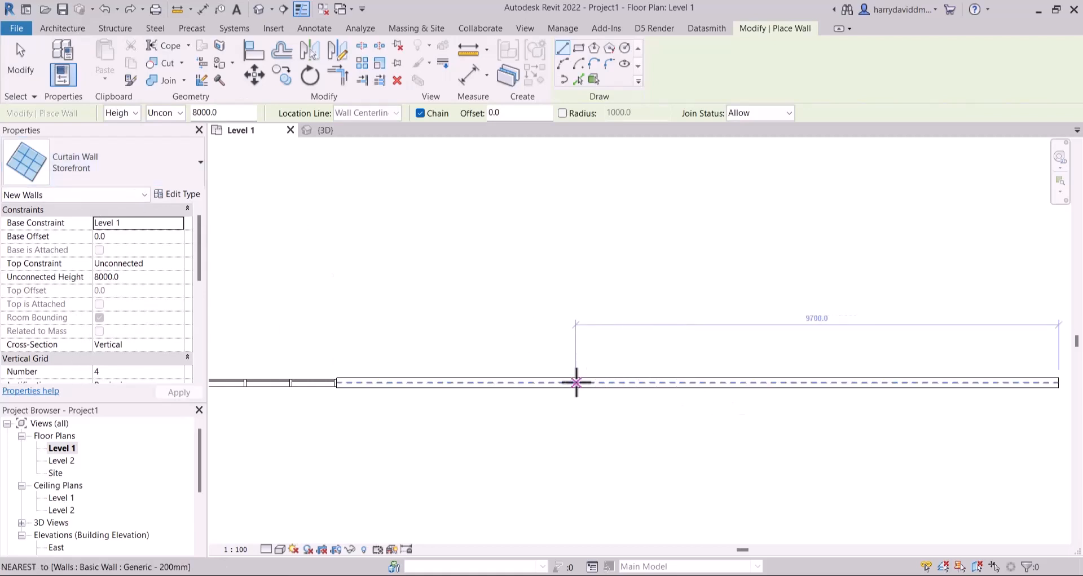
left_click(511, 383)
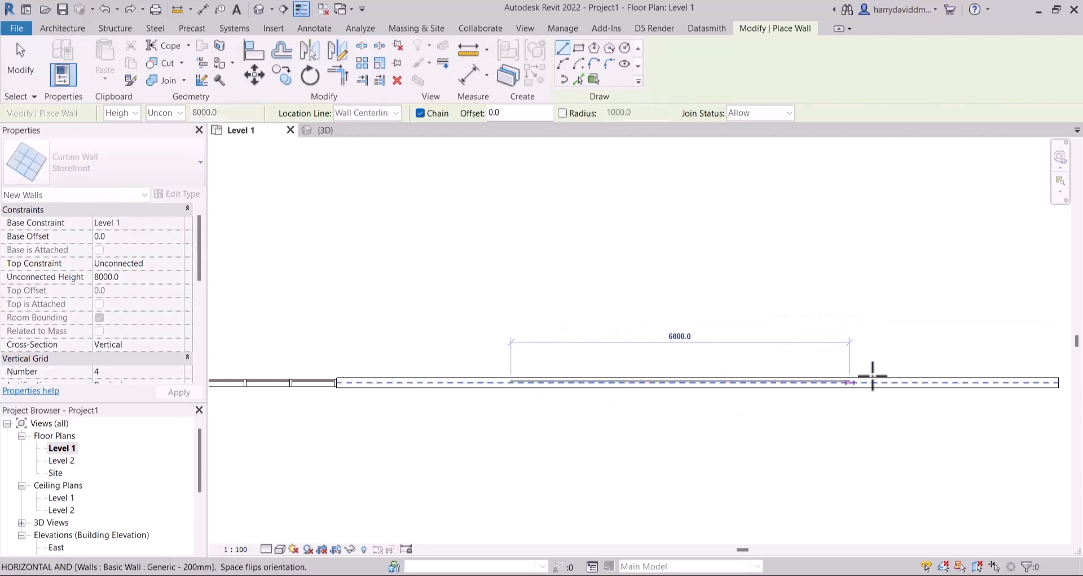
left_click(697, 383)
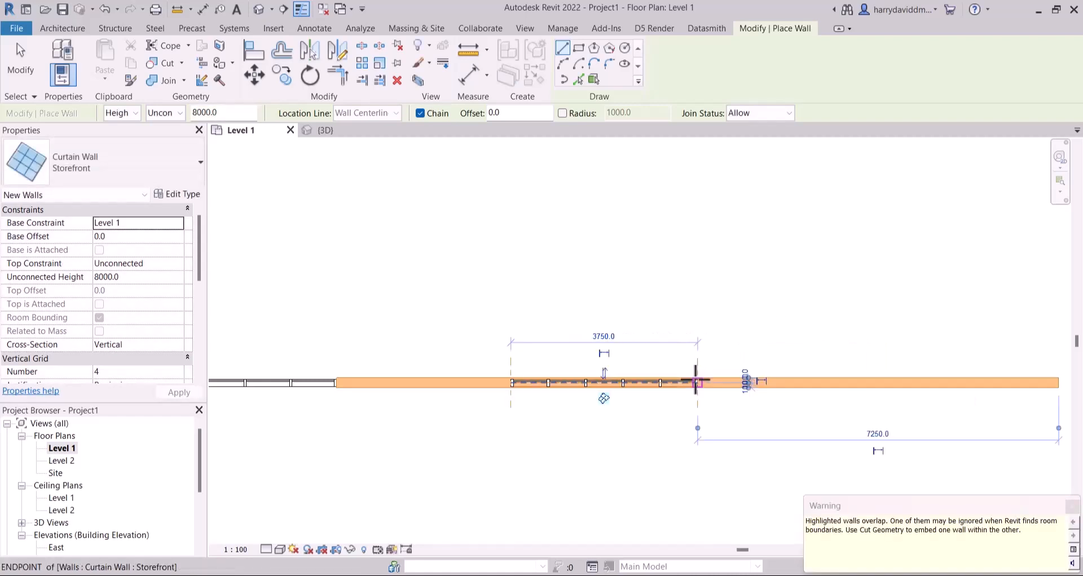
Show the overlapping walls in 3D, read the overlap warning and leave the Wall command
left_click(259, 8)
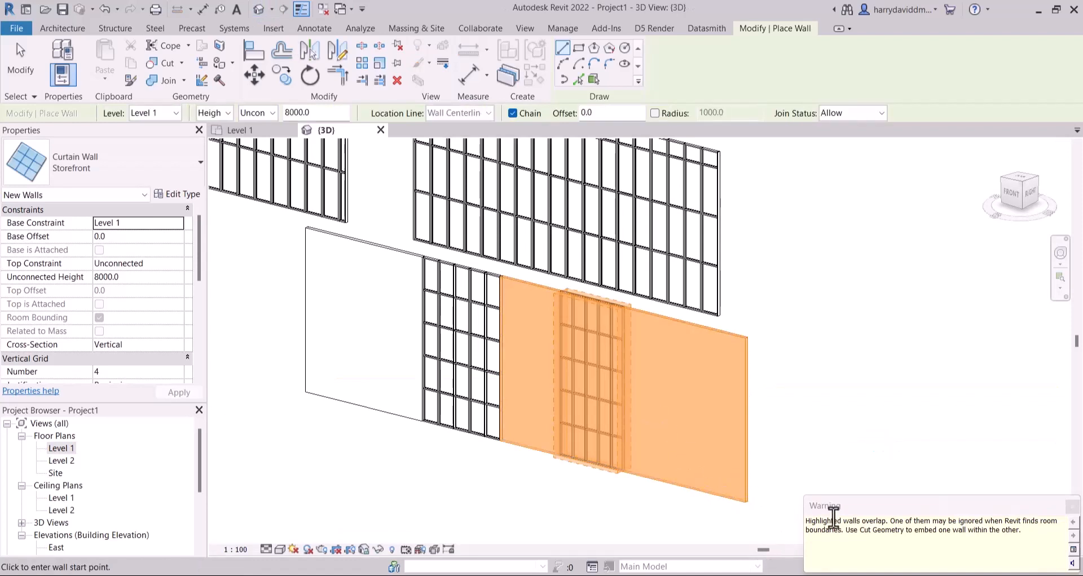
left_click_drag(851, 503, 797, 228)
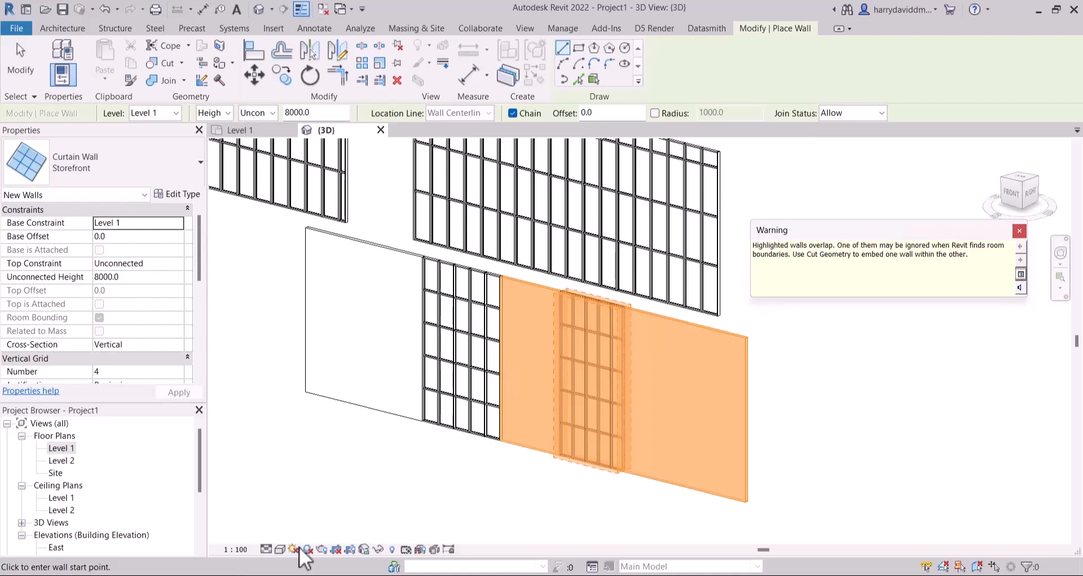
left_click(12, 83)
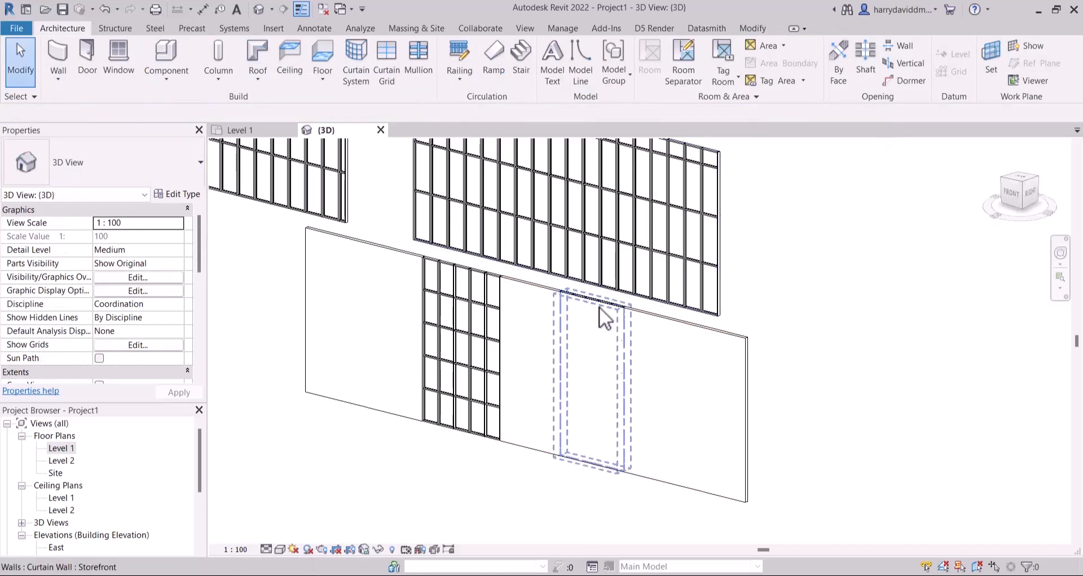
Examine in 3D how the overlapping Storefront sits inside the generic wall, and compare it with the Storefront infill in the gap
scroll(600, 308, "up", 5)
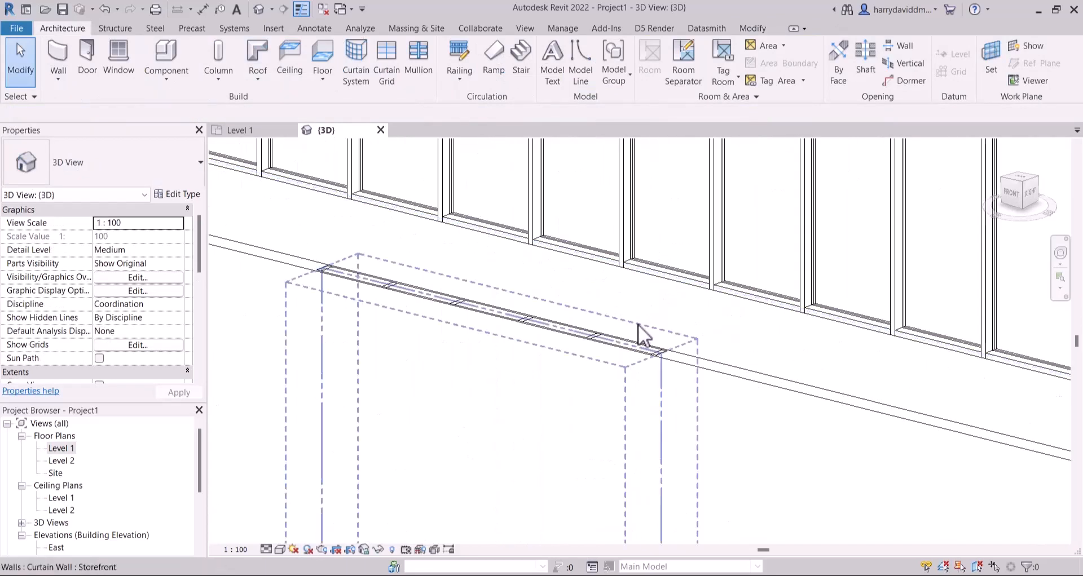
left_click(630, 341)
scroll(633, 314, "up", 3)
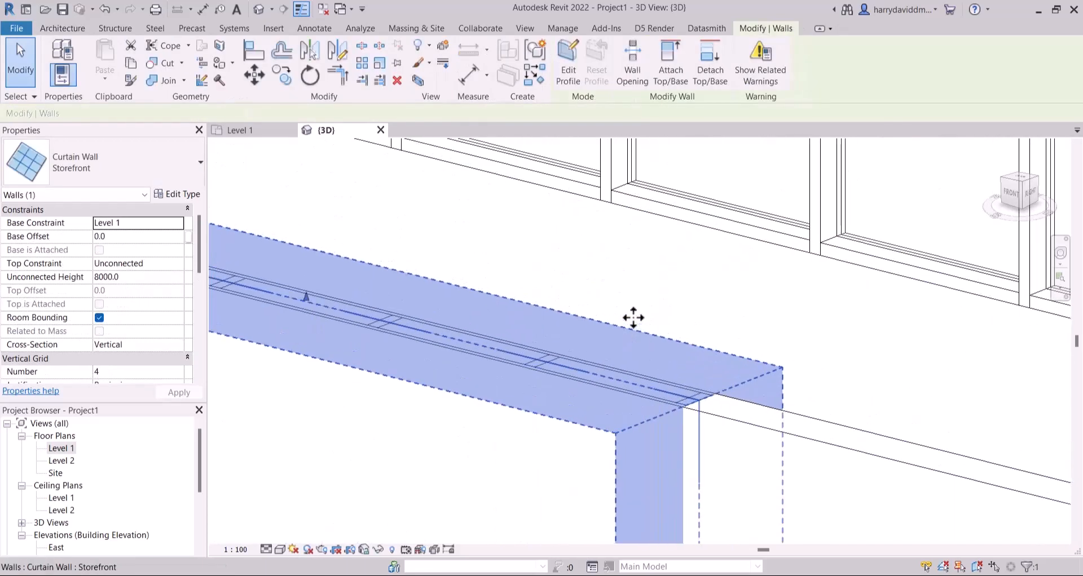
middle_click_drag(679, 323, 499, 358, "shift")
left_click(338, 198)
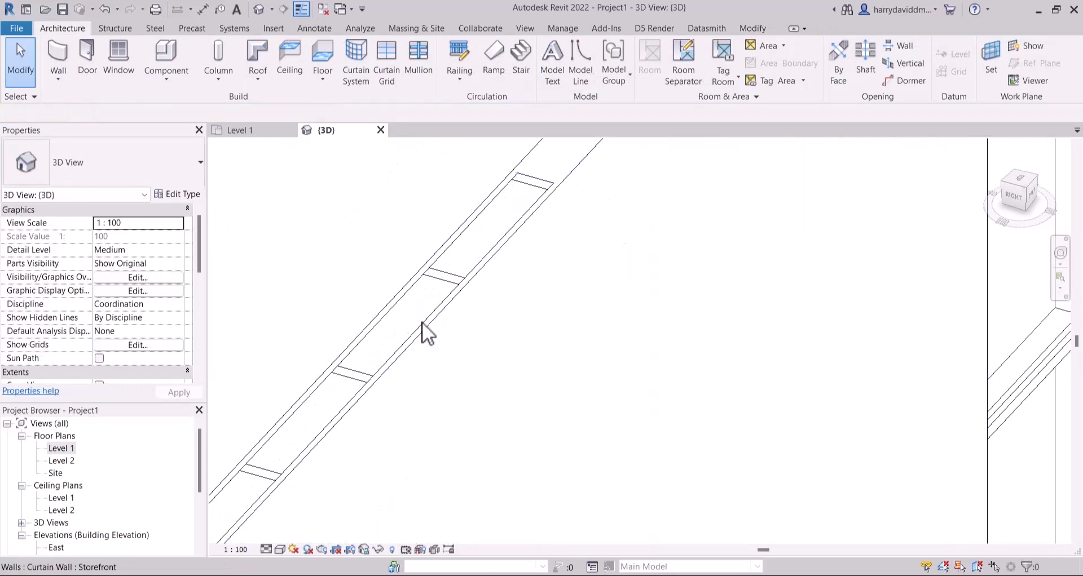
scroll(511, 302, "down", 2)
middle_click_drag(592, 278, 609, 435, "shift")
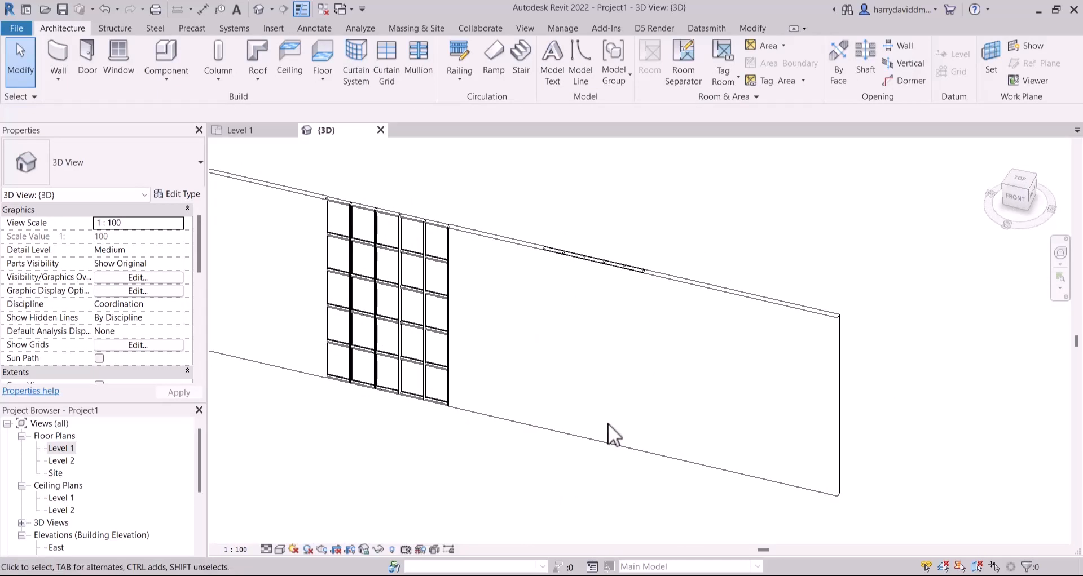
left_click(411, 242)
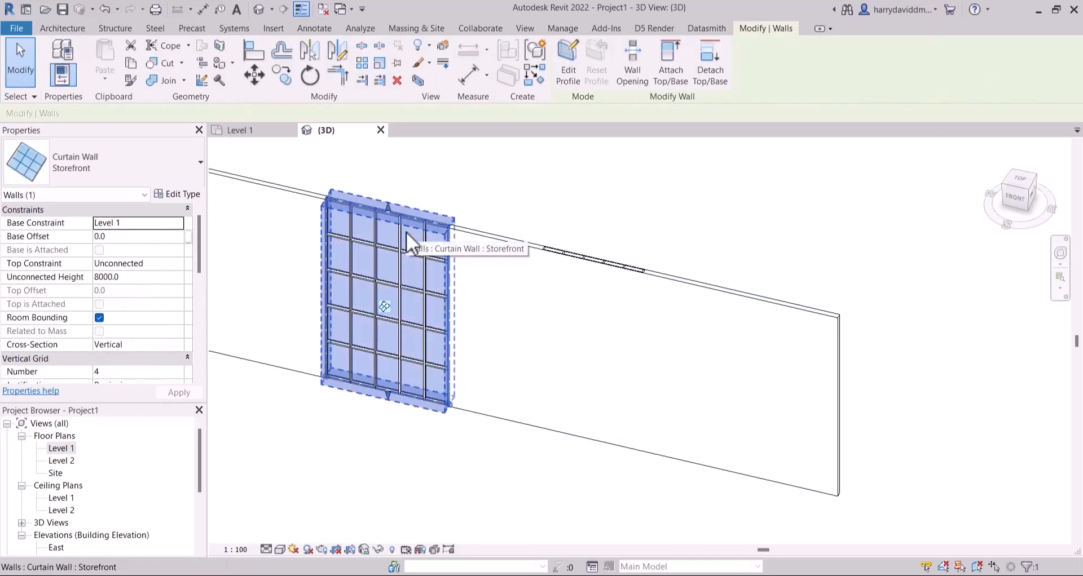
left_click(672, 202)
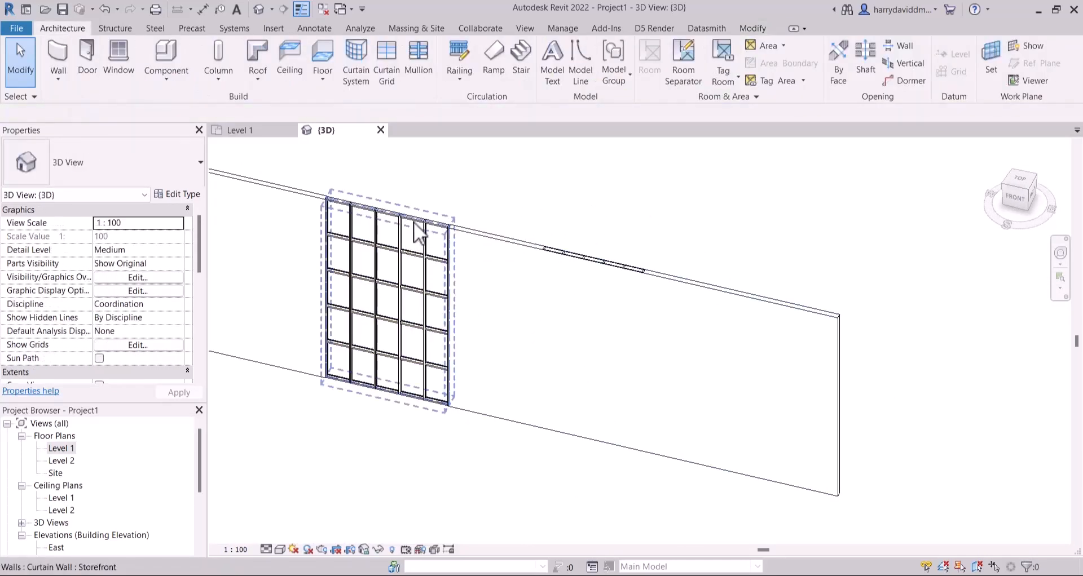
In the Level 1 floor plan, enable Automatically Embed in the Storefront curtain wall's type properties
double_click(60, 449)
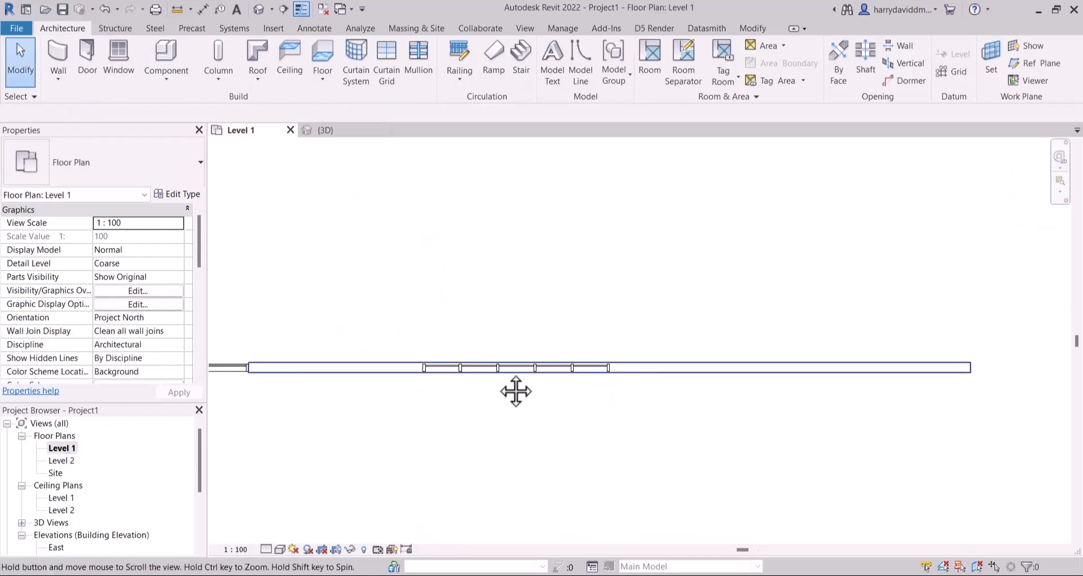
left_click(61, 54)
left_click(81, 155)
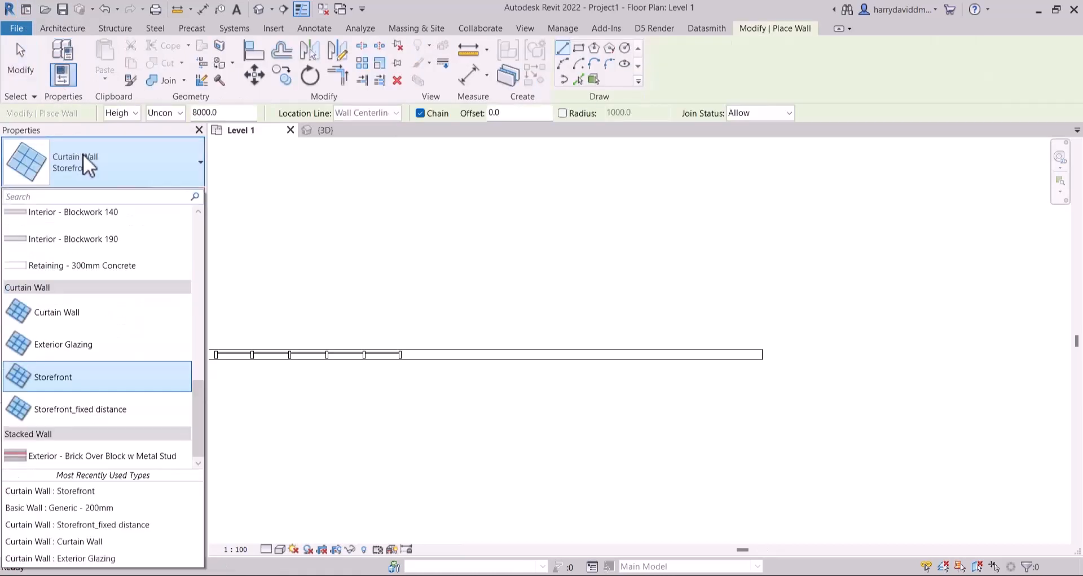
left_click(83, 154)
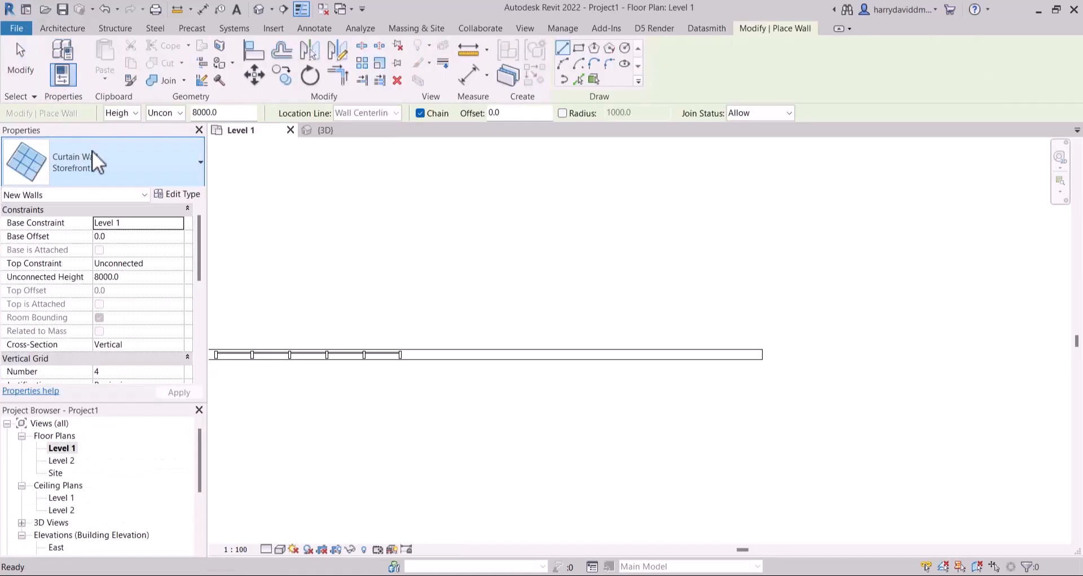
left_click(174, 194)
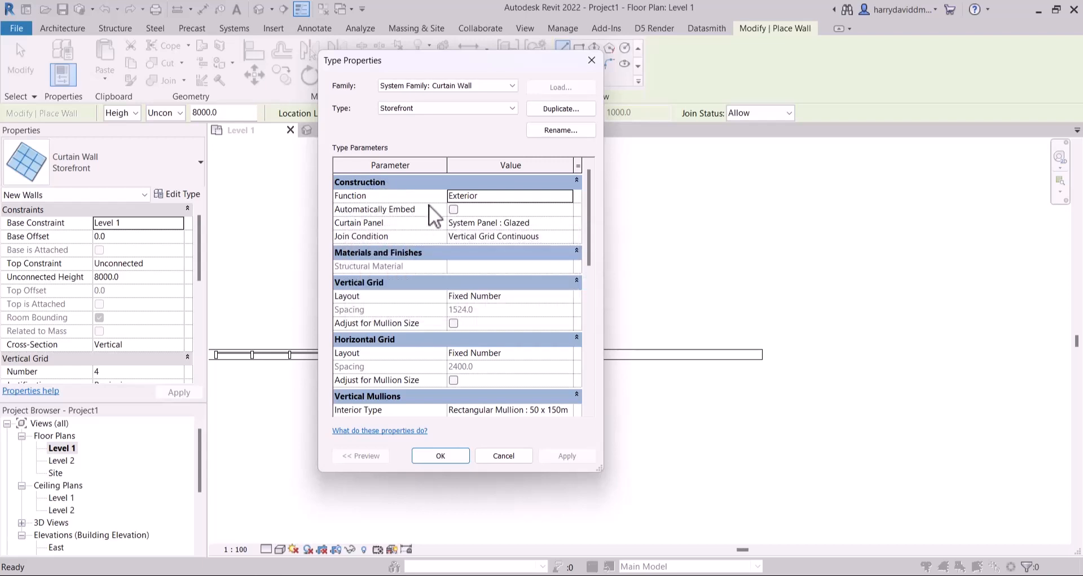
mouse_move(431, 213)
left_click(455, 211)
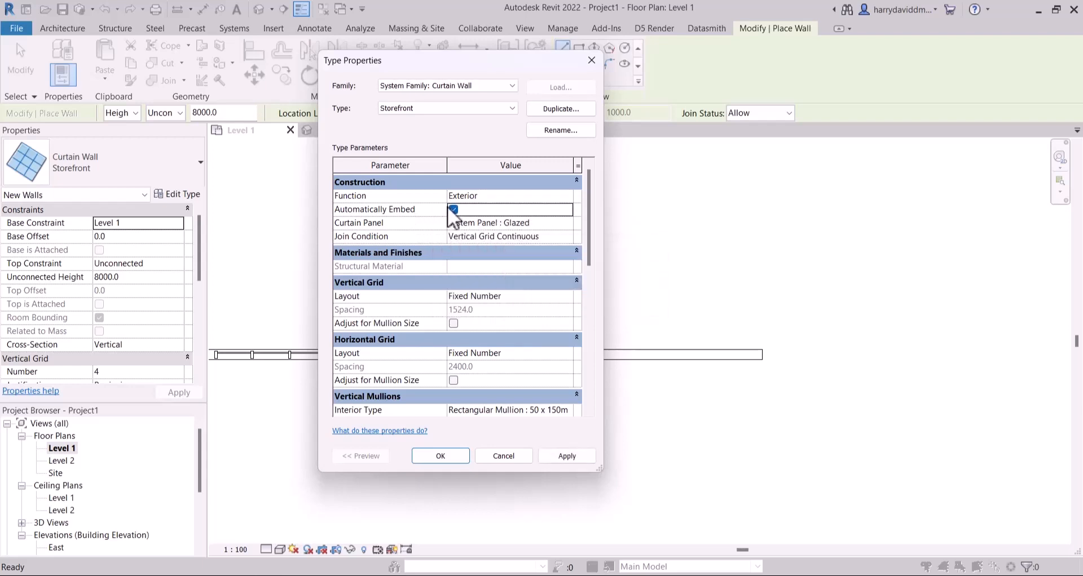
left_click(568, 456)
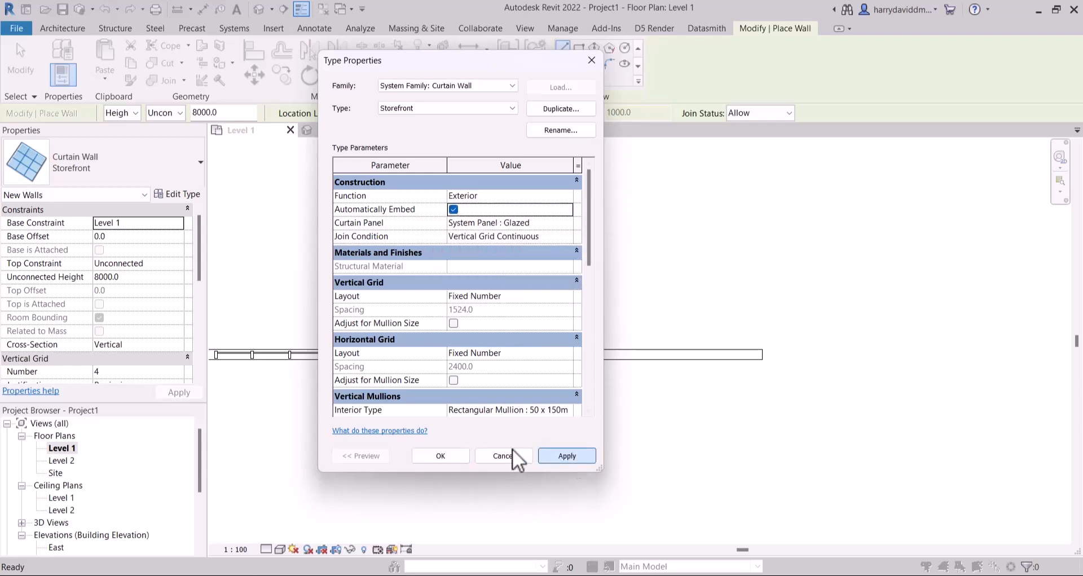
left_click(450, 453)
Draw a Storefront curtain wall about 2900 mm long along the generic wall, between the overlapping Storefront and the wall's right end
left_click(507, 355)
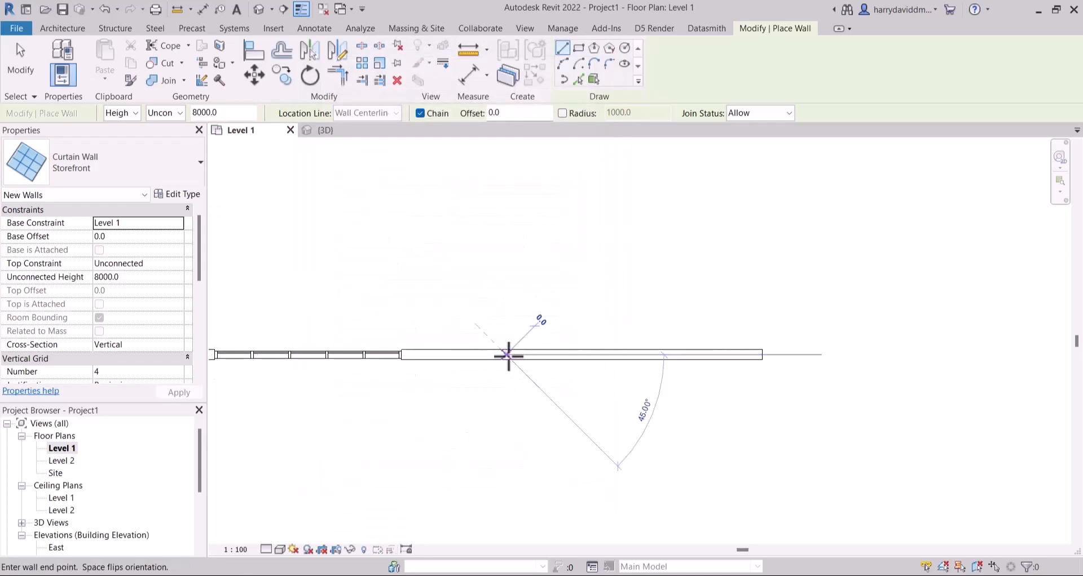
left_click(650, 354)
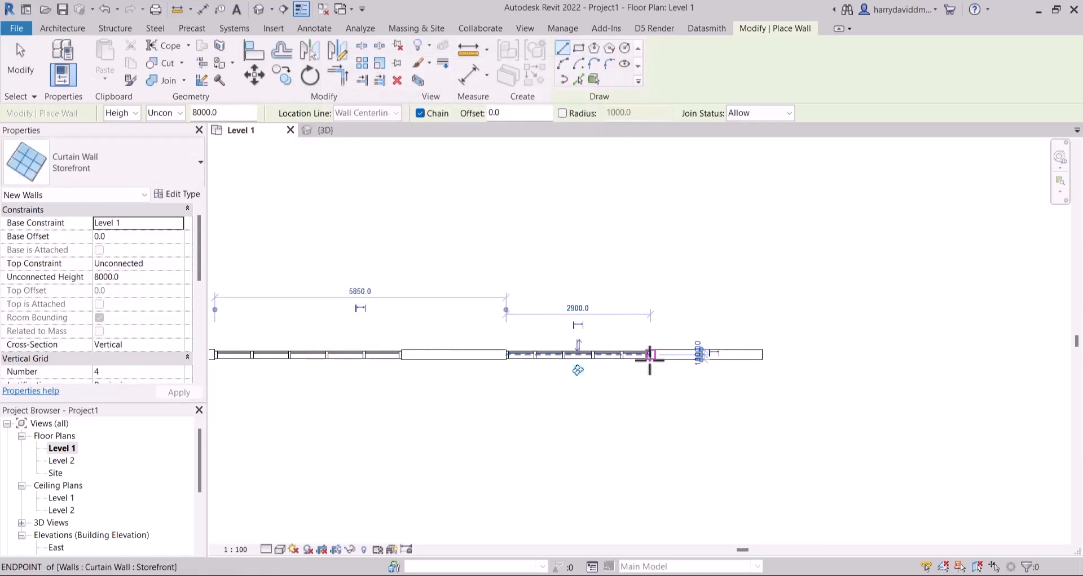
key("Escape")
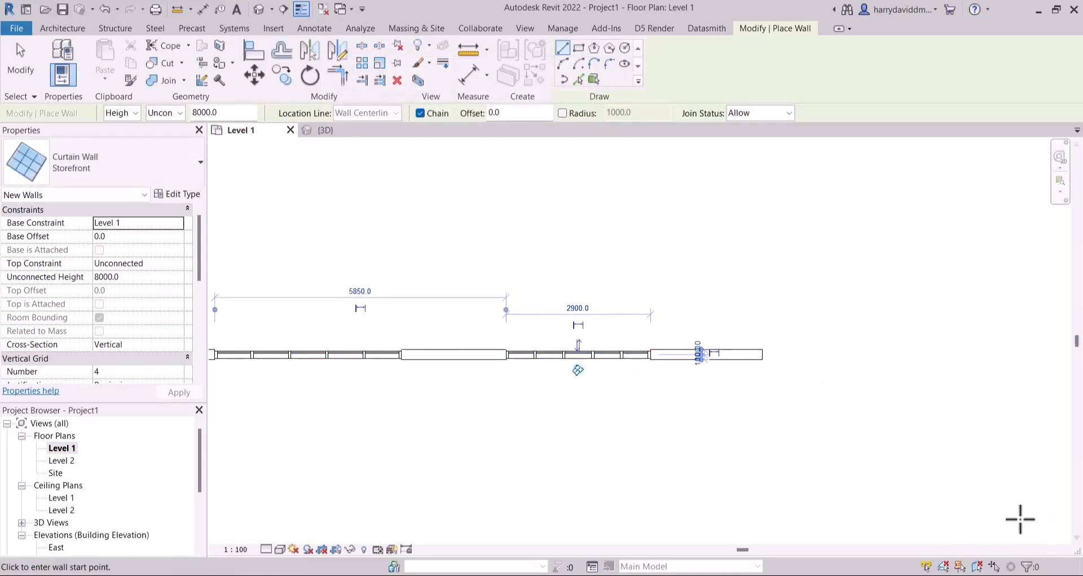
left_click(22, 53)
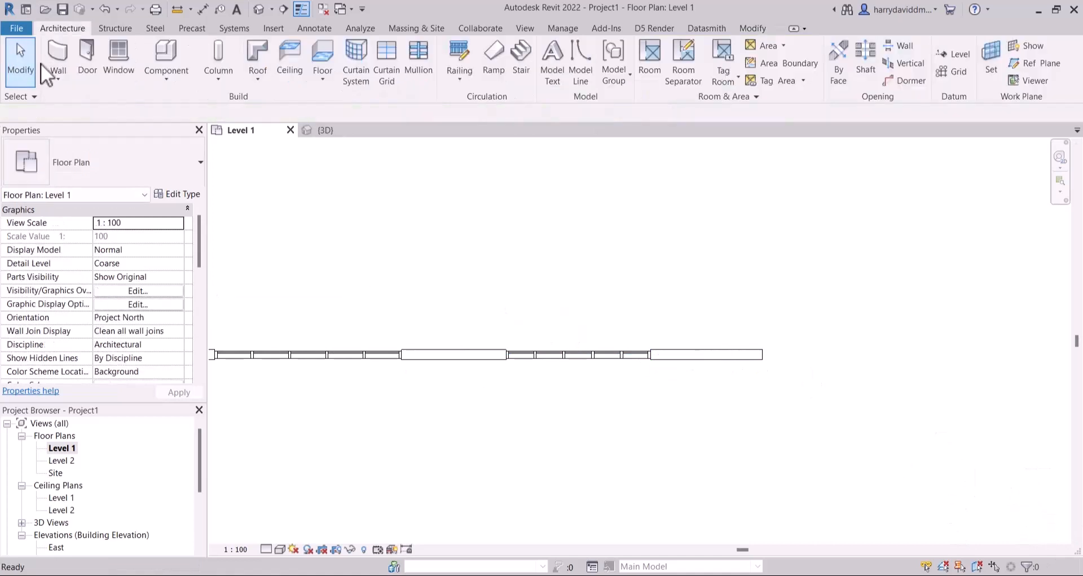
Examine the embedded Storefront walls and the generic wall around them in 3D
middle_click_drag(640, 328, 607, 331)
scroll(606, 332, "down", 1)
left_click(263, 9)
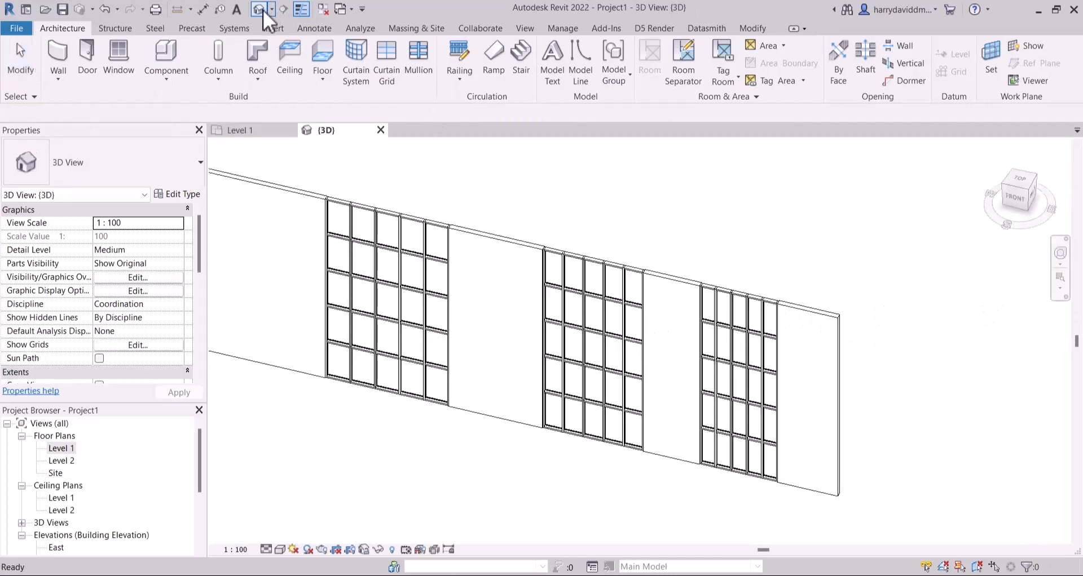
middle_click_drag(754, 357, 621, 259)
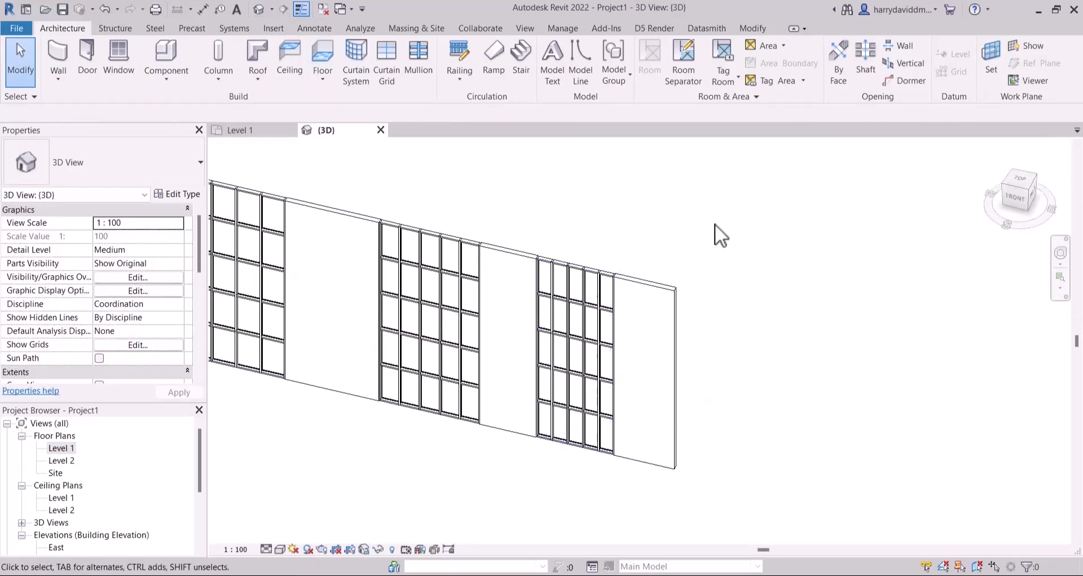
scroll(608, 307, "up", 3)
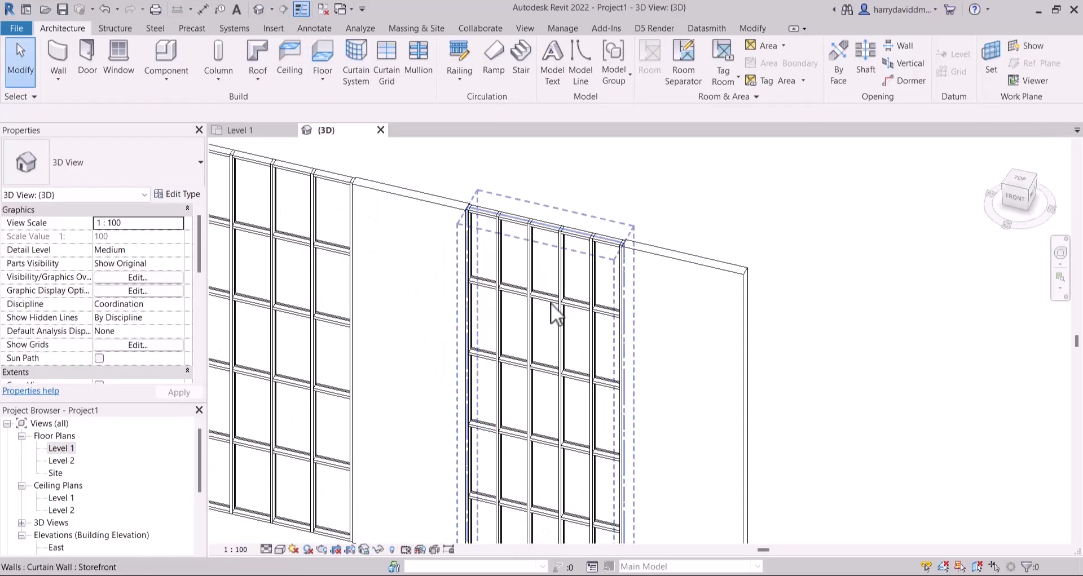
left_click(551, 303)
left_click(710, 200)
left_click(435, 199)
scroll(764, 268, "down", 2)
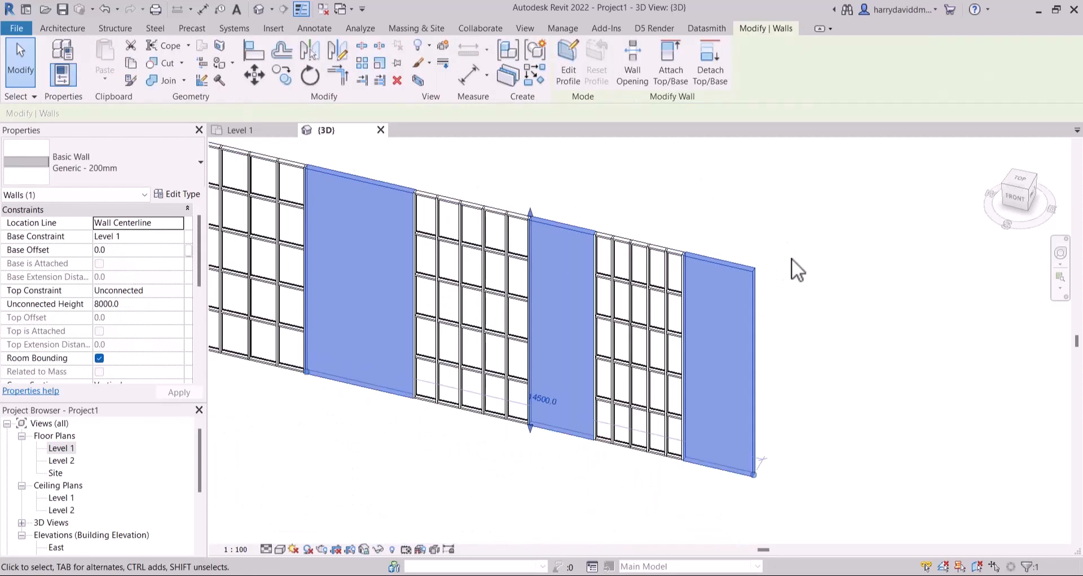
left_click(789, 249)
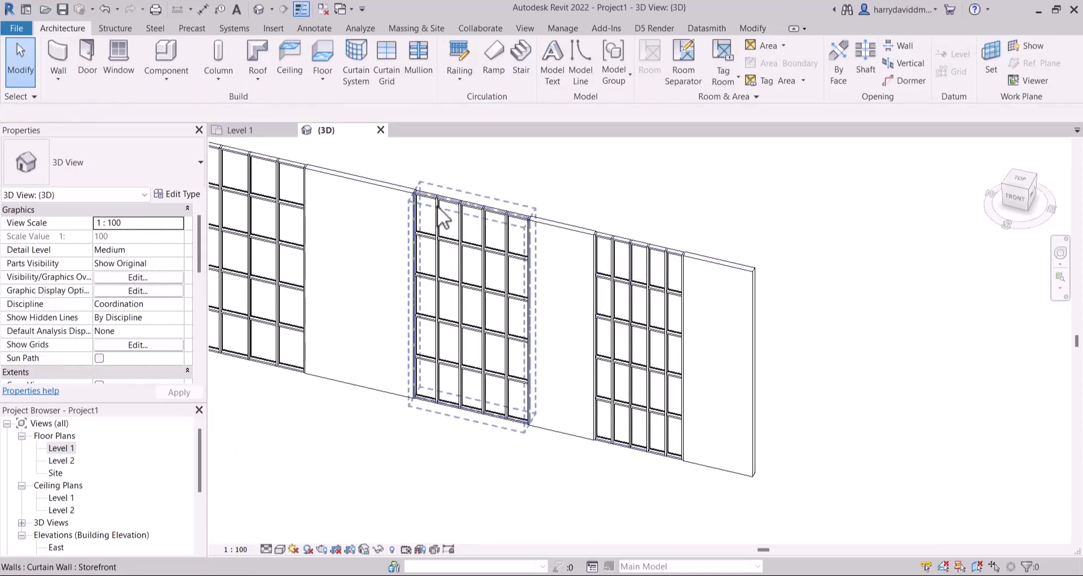
Delete the middle embedded Storefront curtain wall from the generic wall in the 3D view
scroll(632, 248, "down", 4)
middle_click_drag(567, 283, 606, 287)
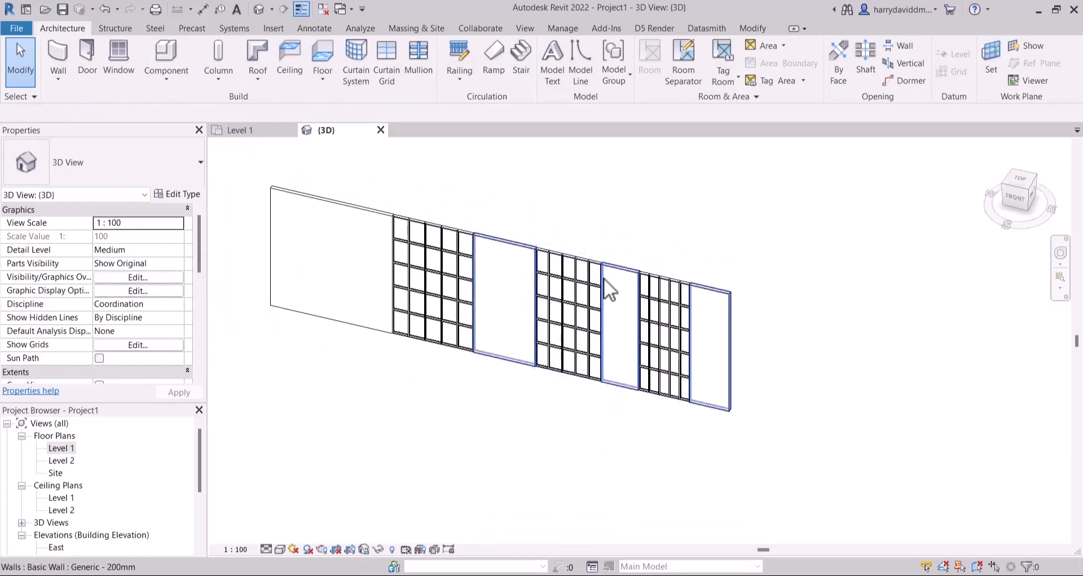
scroll(616, 244, "up", 2)
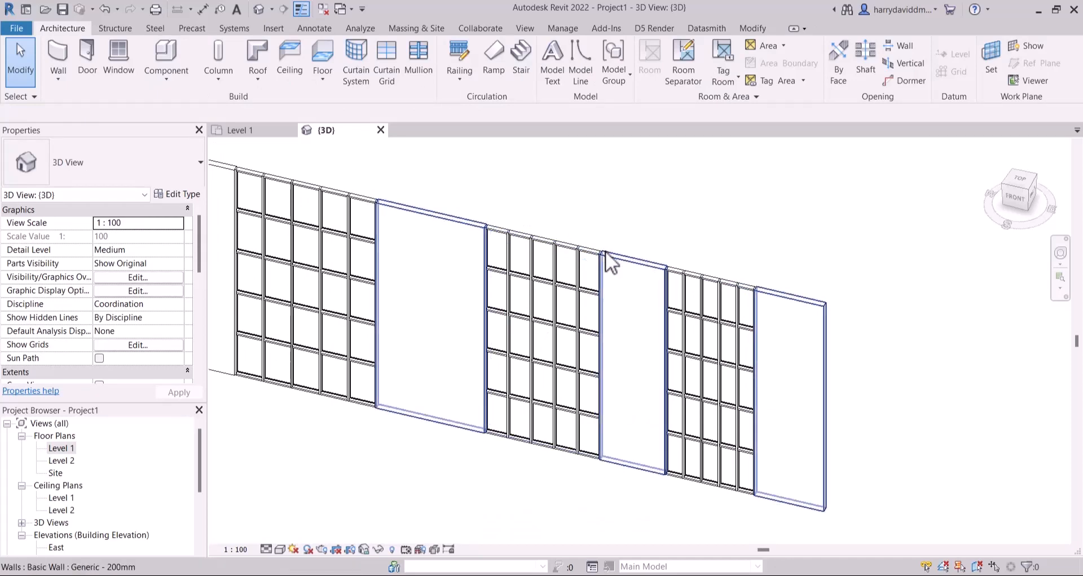
left_click(570, 264)
key("Delete")
scroll(739, 301, "down", 2)
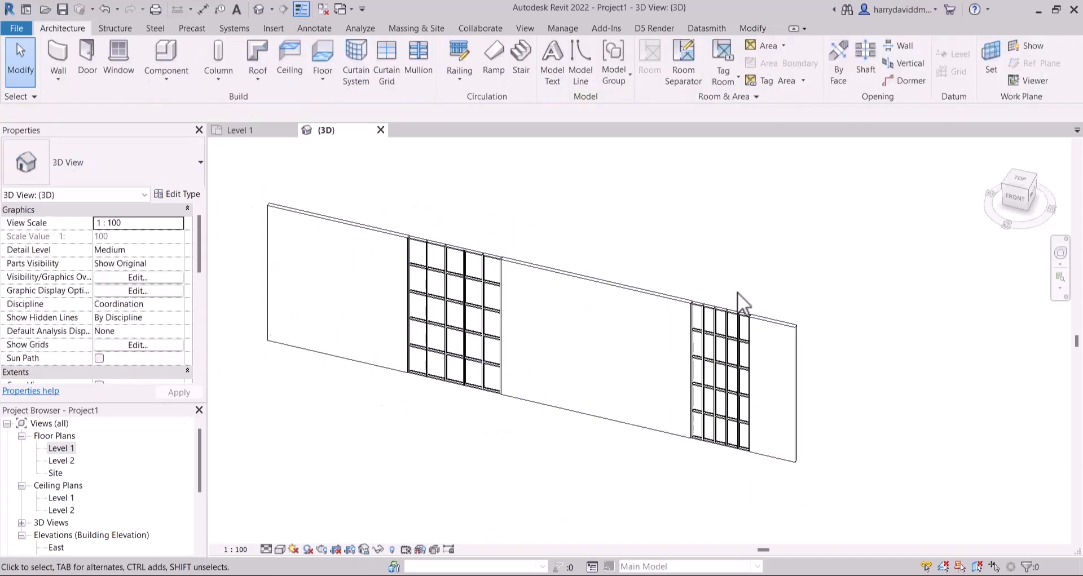
Draw a wall of the plain Curtain Wall type, 4200 mm long, along the generic wall's base between the two remaining Storefronts
scroll(532, 340, "up", 2)
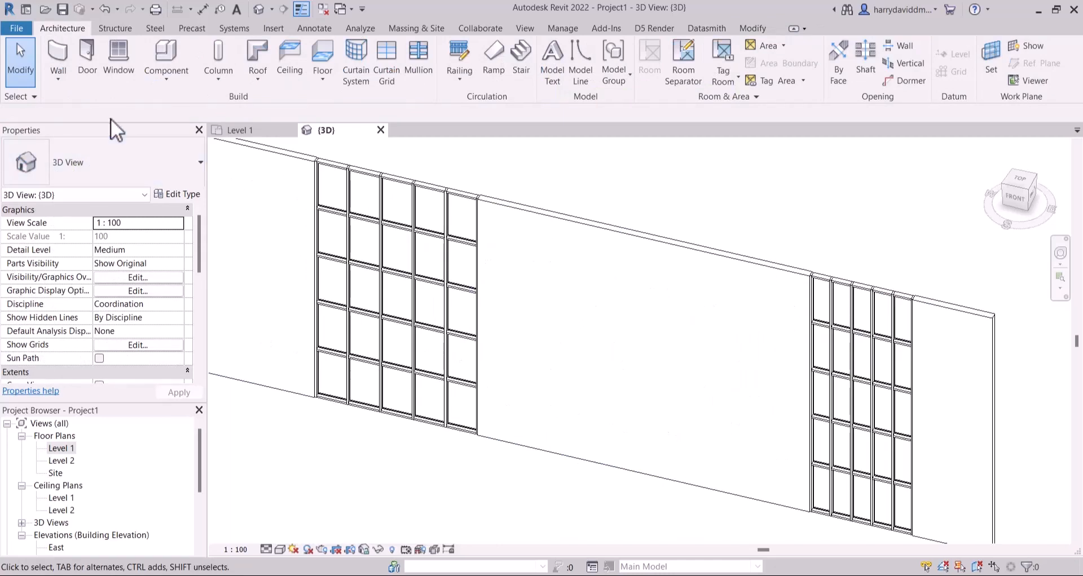
left_click(63, 63)
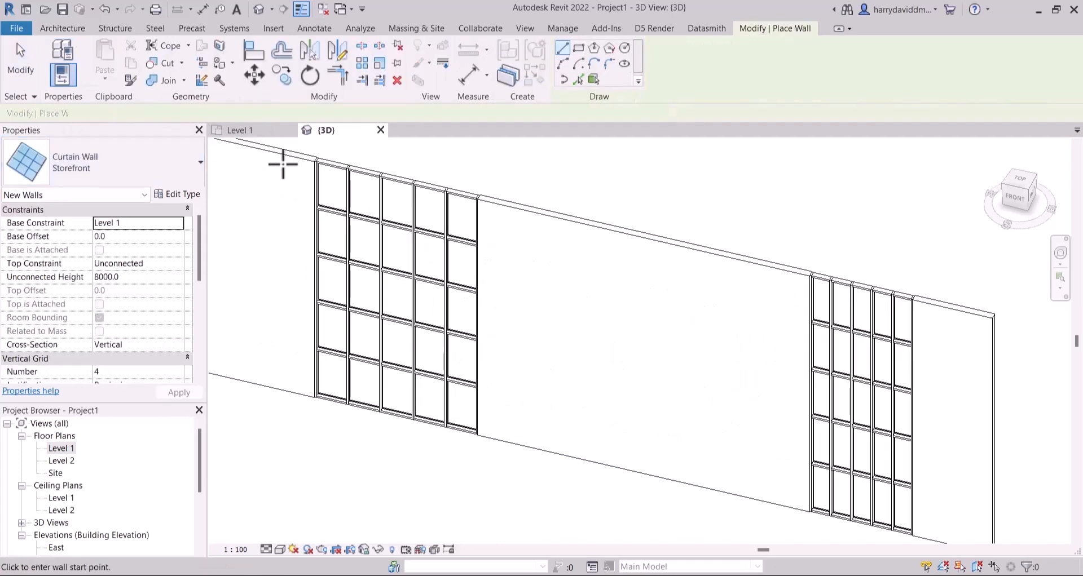
scroll(304, 186, "down", 3)
left_click(102, 159)
scroll(39, 336, "up", 5)
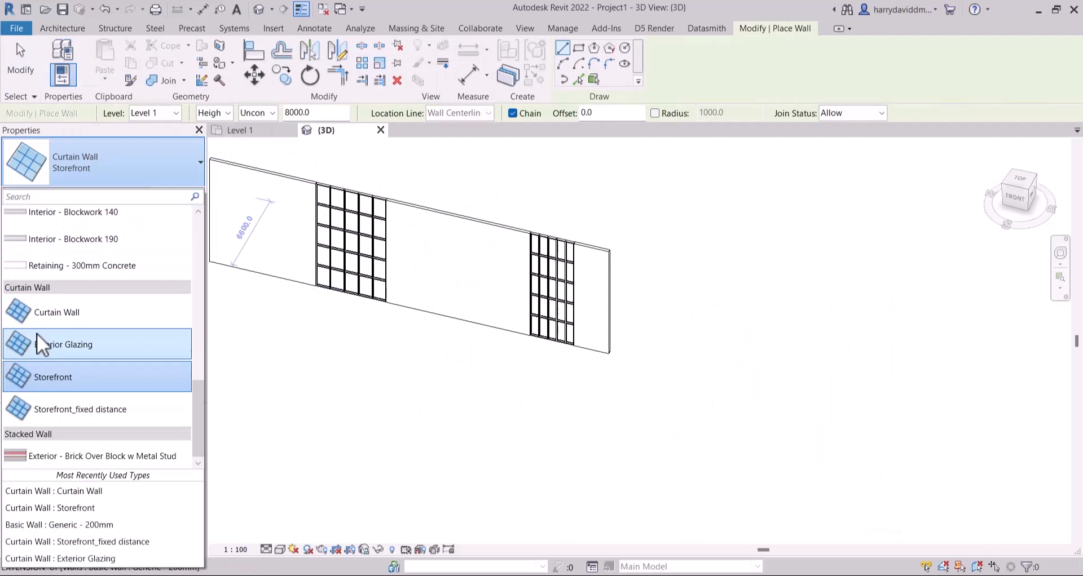
left_click(79, 310)
left_click(406, 308)
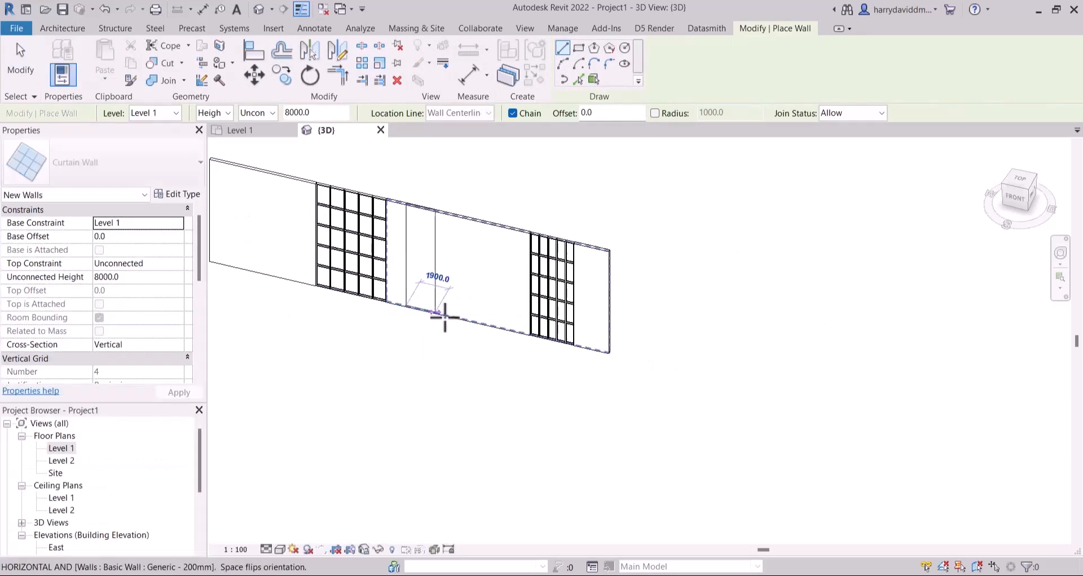
scroll(469, 319, "up", 4)
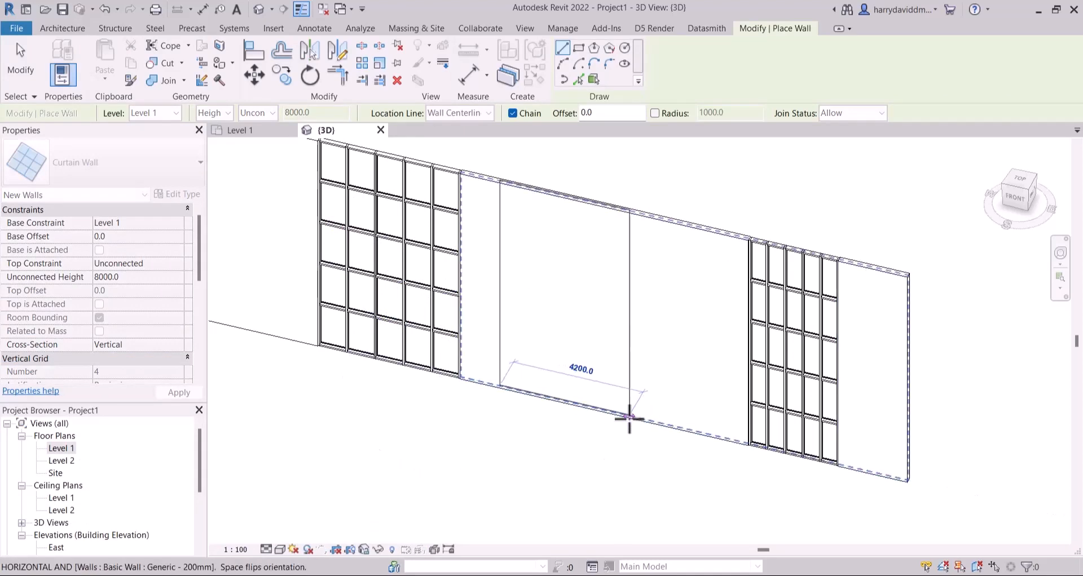
left_click(630, 418)
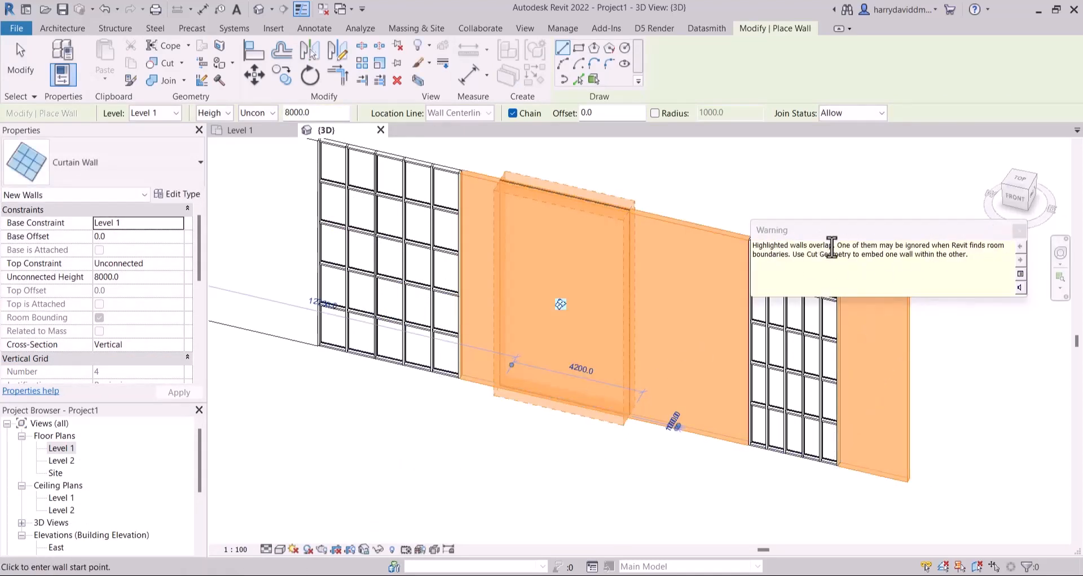
left_click(1023, 232)
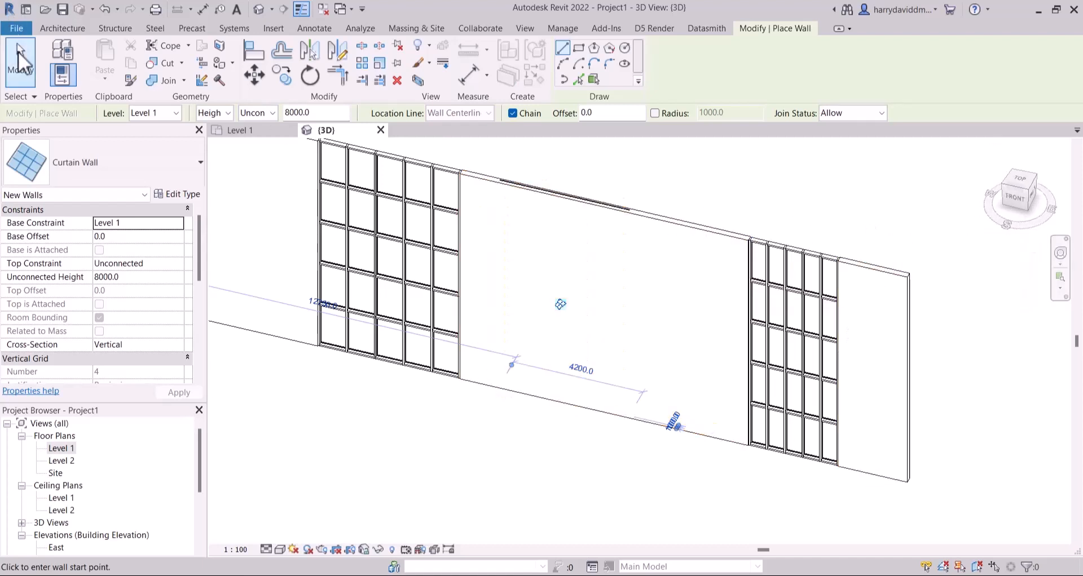
left_click(22, 59)
Enable Automatically Embed in the type properties of the new plain curtain wall
left_click(581, 206)
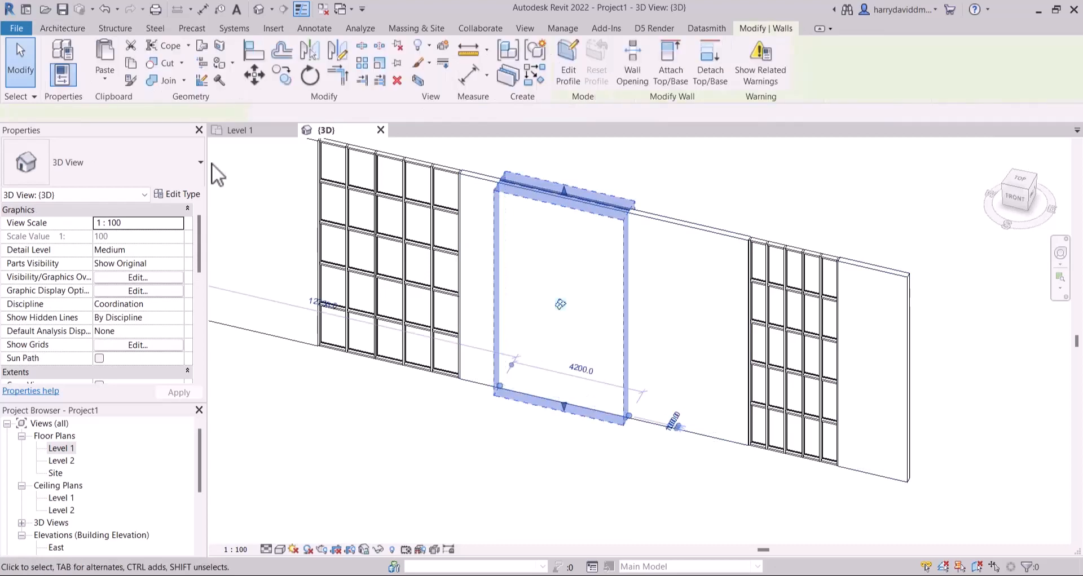
left_click(184, 192)
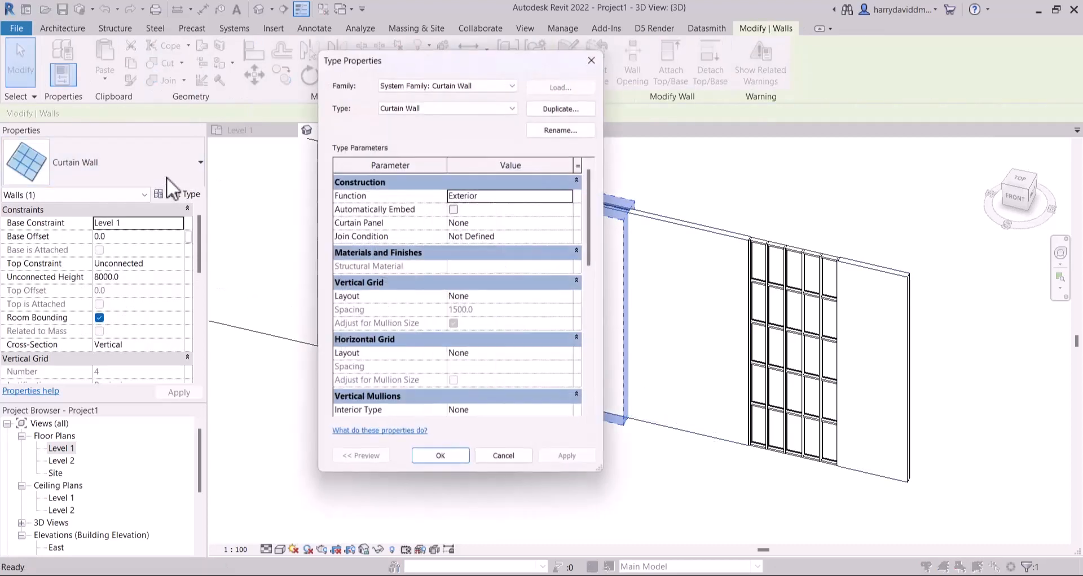
left_click(457, 209)
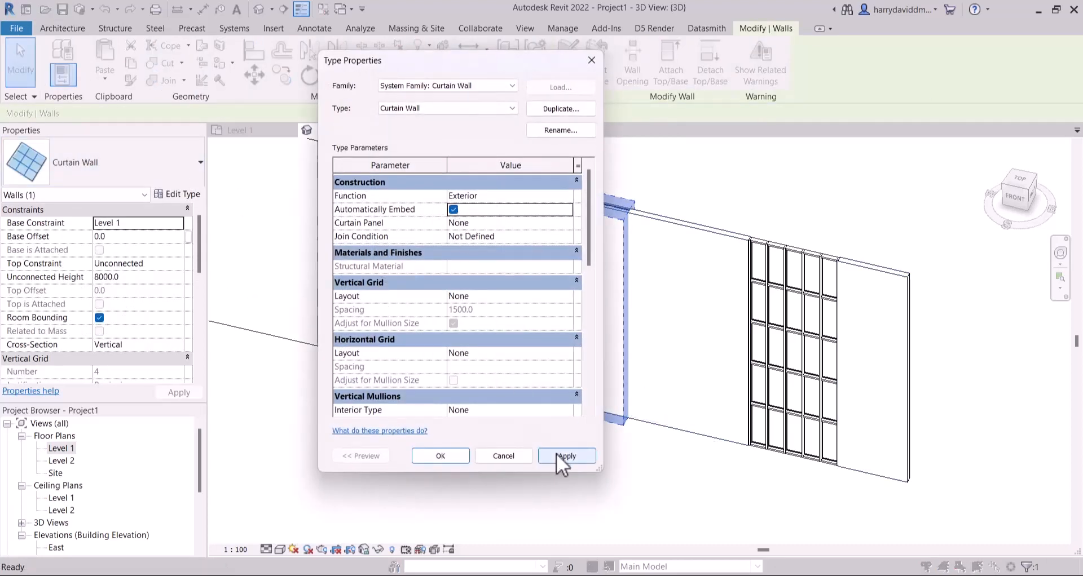
left_click(557, 455)
left_click(441, 456)
scroll(665, 270, "down", 2)
left_click(733, 224)
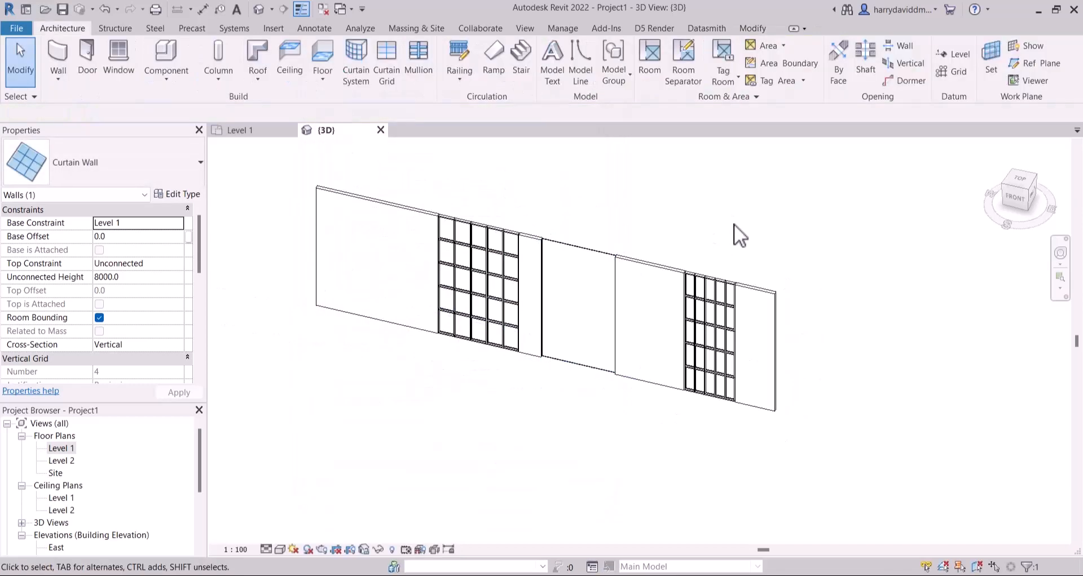
Examine in 3D how the plain curtain wall and the two Storefronts sit in the generic wall, including the neighbouring curtain walls
scroll(625, 265, "up", 2)
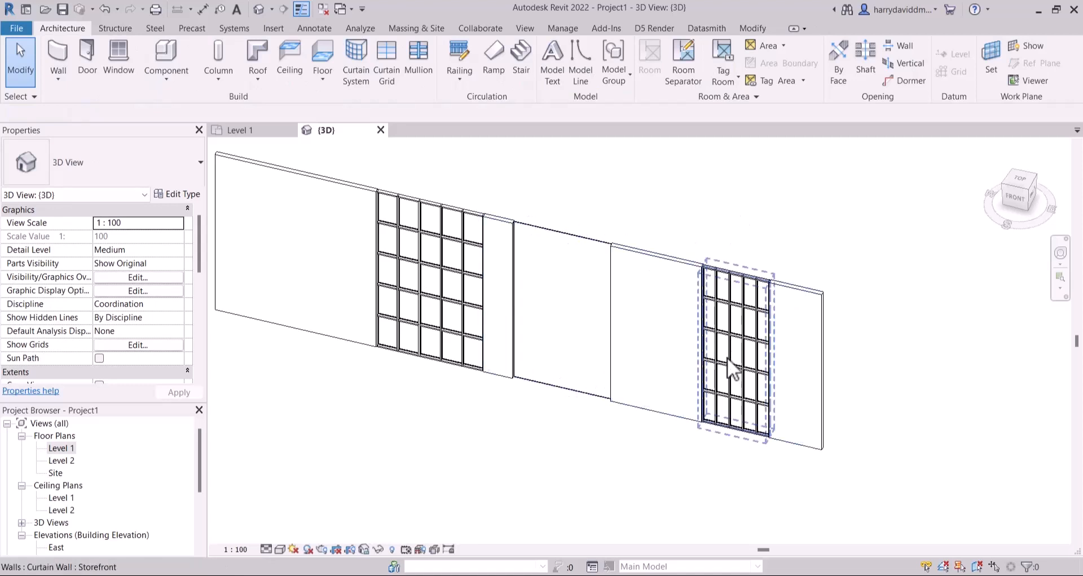
middle_click_drag(727, 358, 716, 379)
scroll(720, 384, "down", 2)
scroll(740, 347, "up", 1)
middle_click_drag(743, 344, 743, 306)
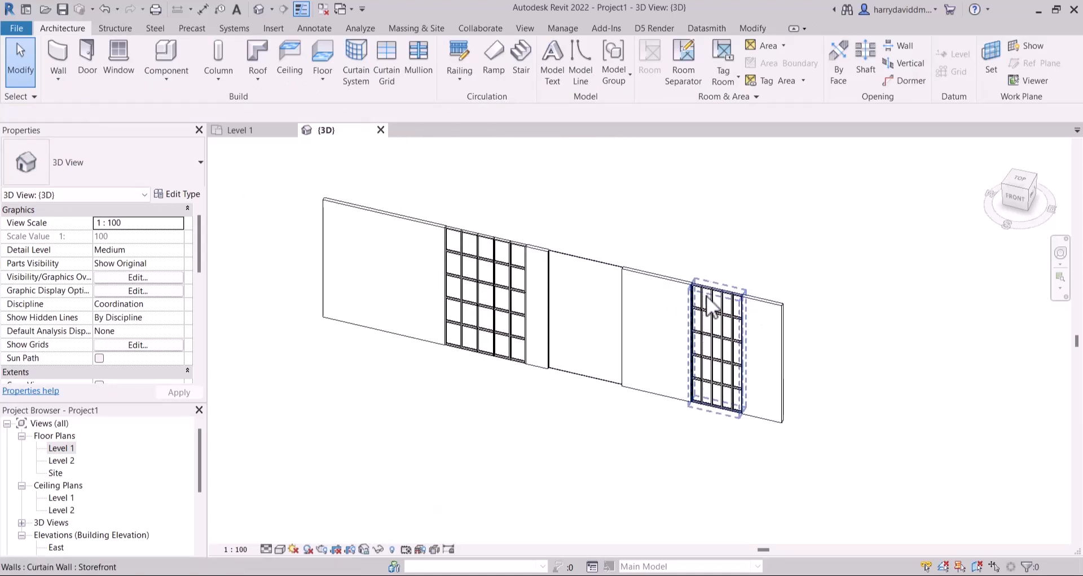
scroll(709, 304, "down", 2)
middle_click_drag(640, 295, 628, 362)
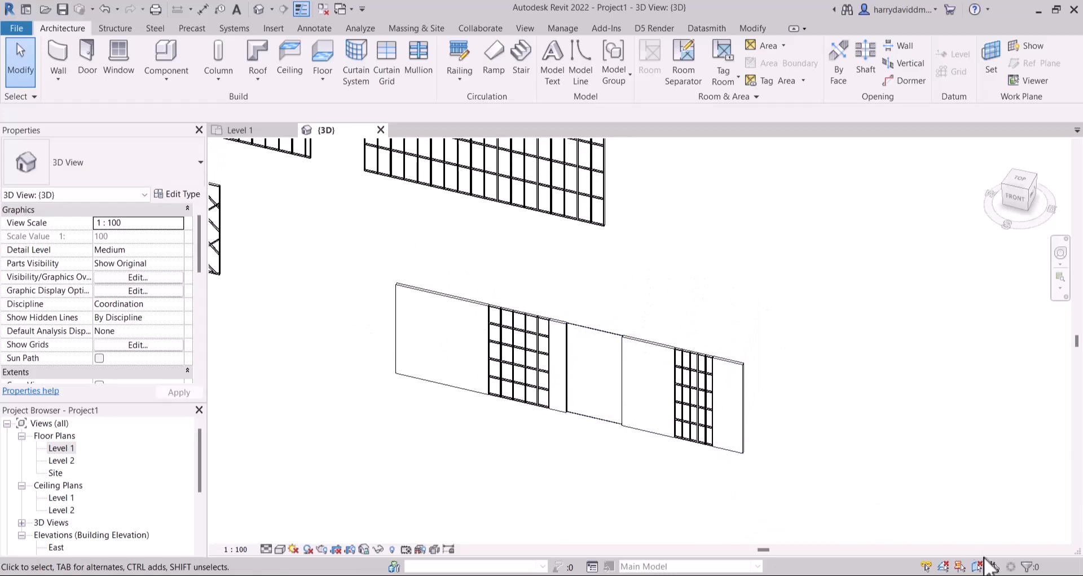
scroll(784, 359, "down", 2)
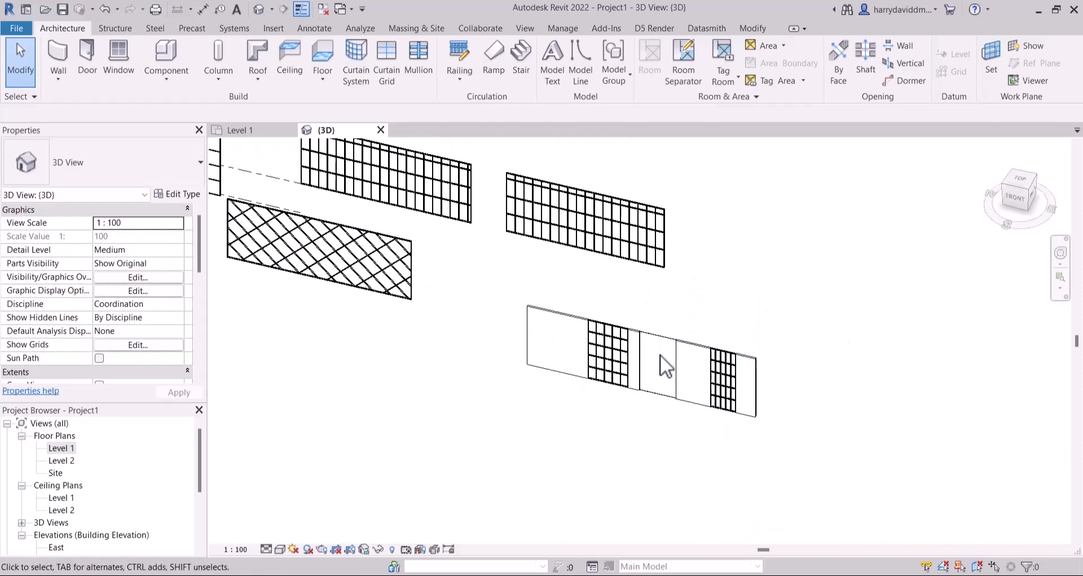
middle_click_drag(659, 368, 805, 397)
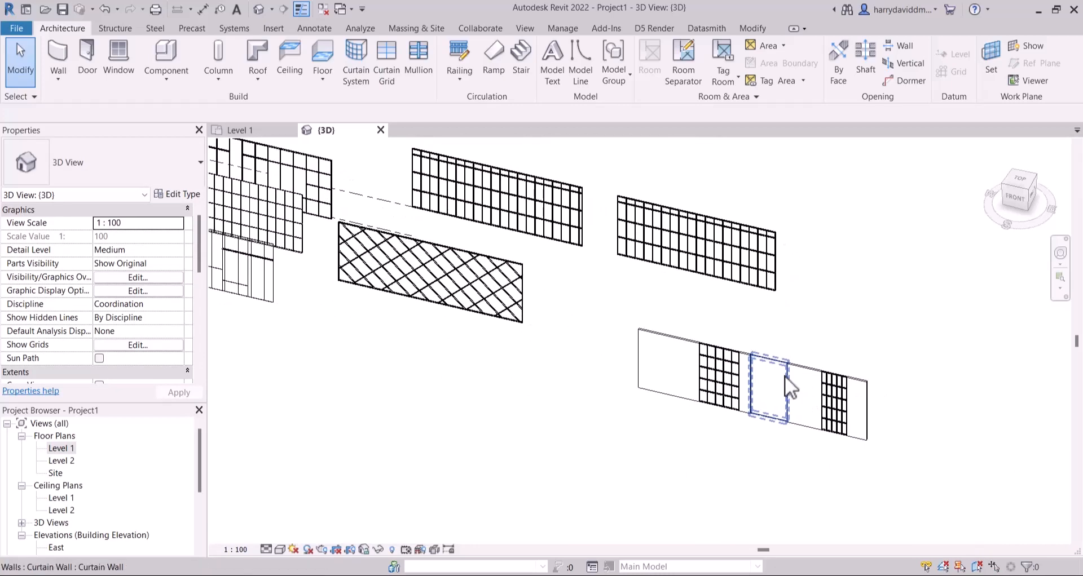
scroll(768, 386, "up", 3)
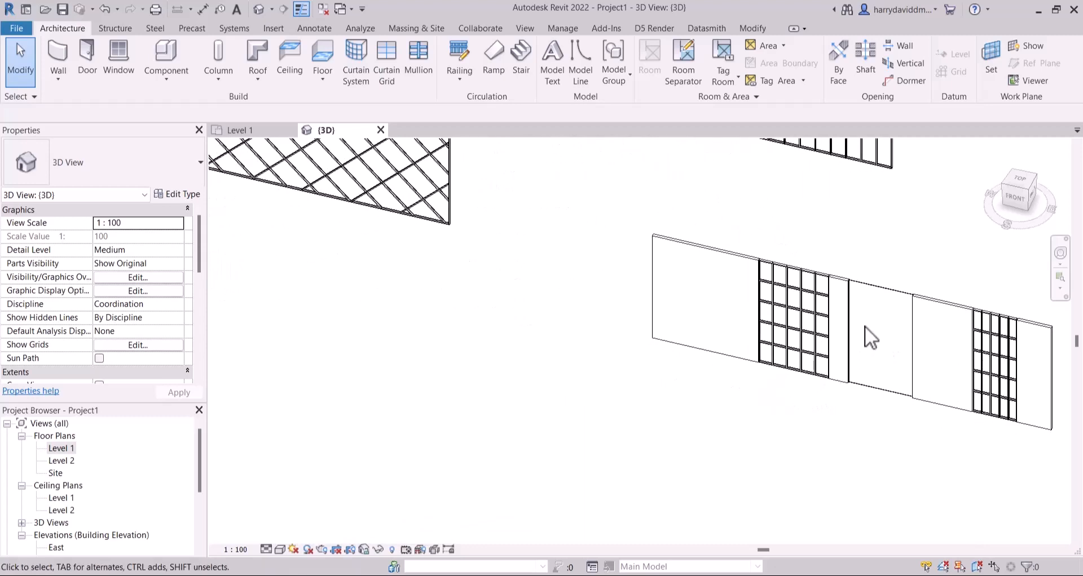
scroll(798, 333, "down", 1)
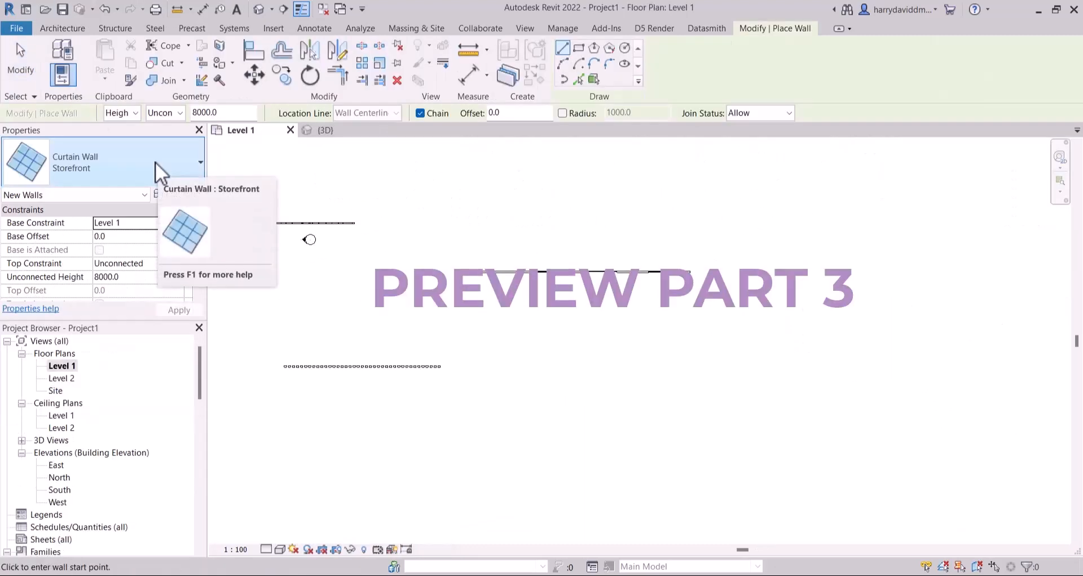
In the Level 1 plan, draw a three-sided U of WOOD curtain walls below the generic wall, with both side walls 7000 mm long
left_click(154, 161)
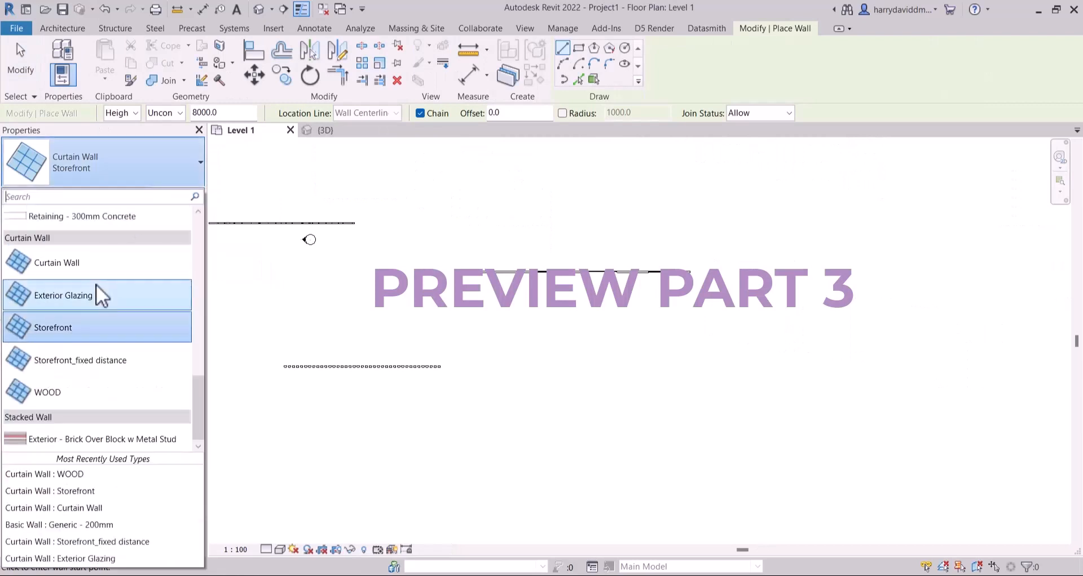
left_click(59, 391)
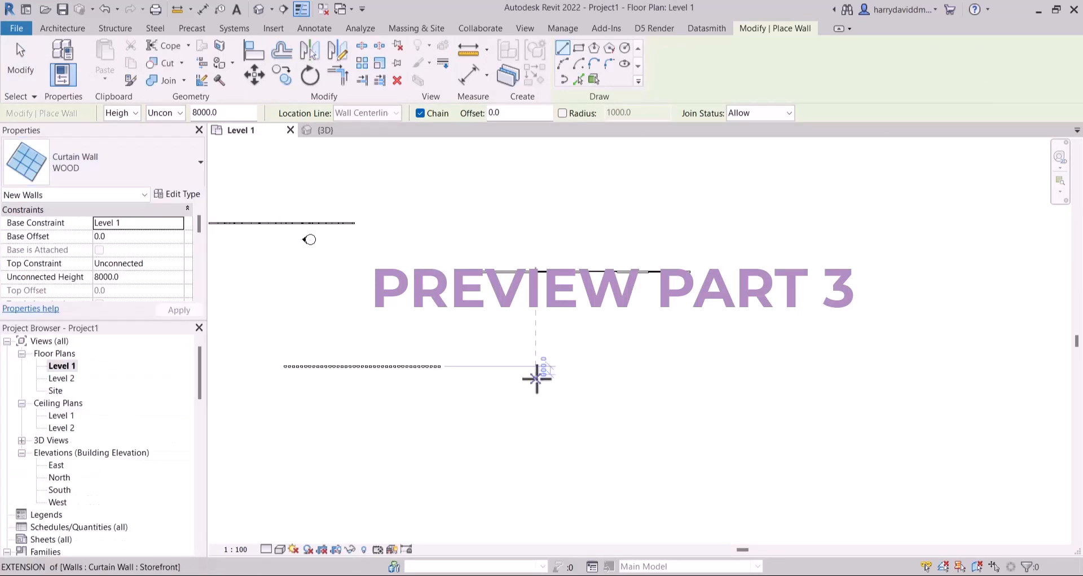
scroll(533, 372, "up", 2)
left_click(517, 446)
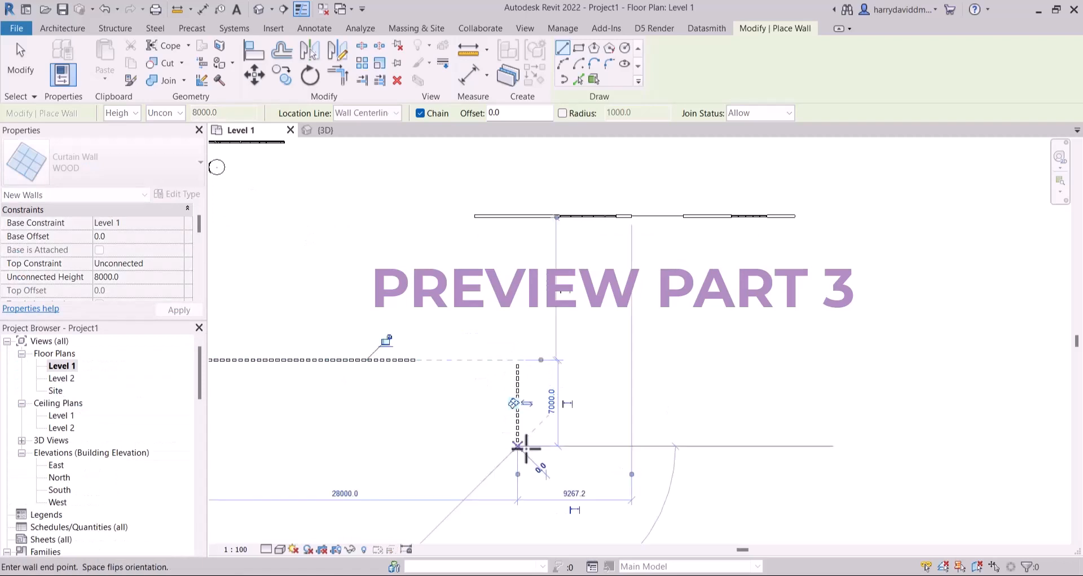
left_click(702, 446)
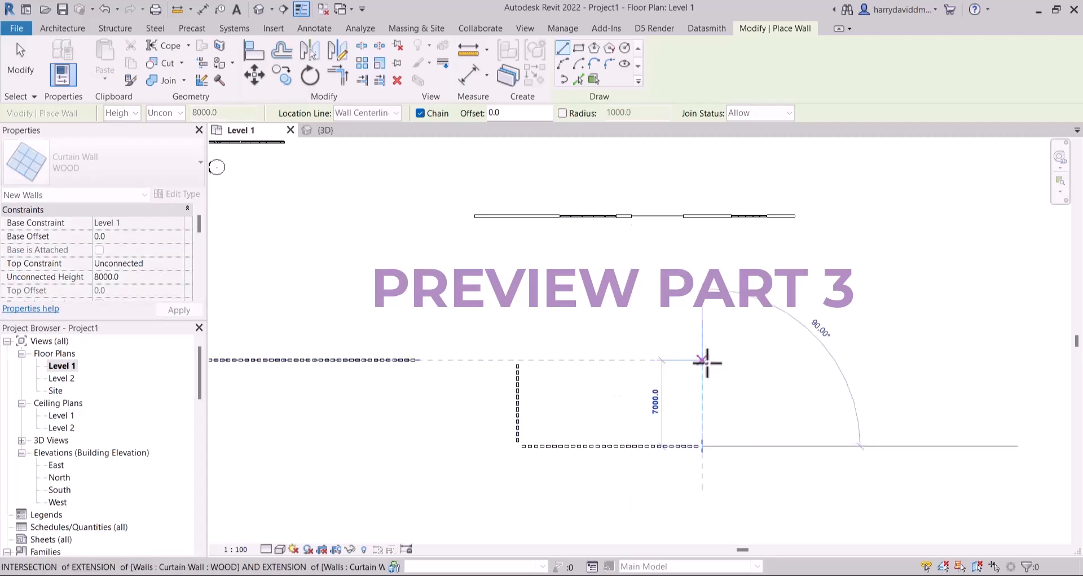
left_click(703, 364)
left_click(17, 45)
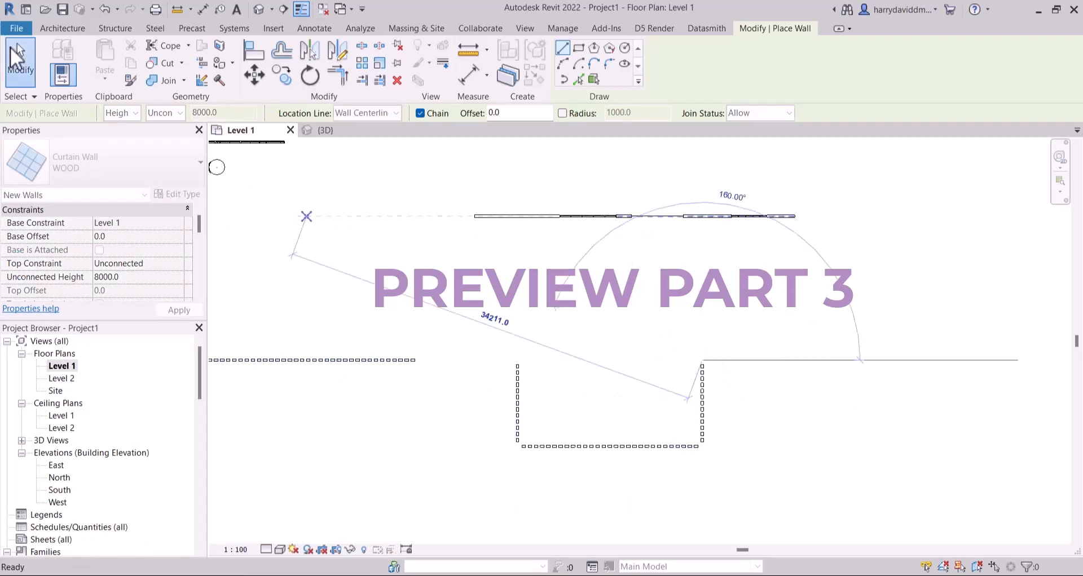
Examine the U-shaped WOOD curtain walls and the surrounding walls in the 3D view
left_click(255, 6)
scroll(619, 327, "down", 1)
middle_click_drag(619, 327, 366, 235)
scroll(366, 235, "up", 1)
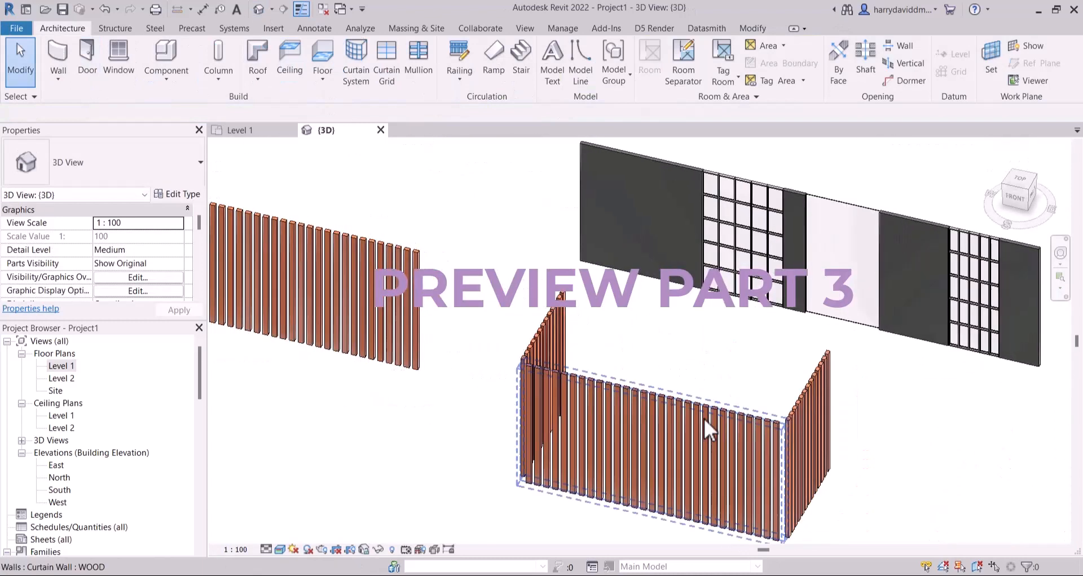
scroll(644, 370, "down", 3)
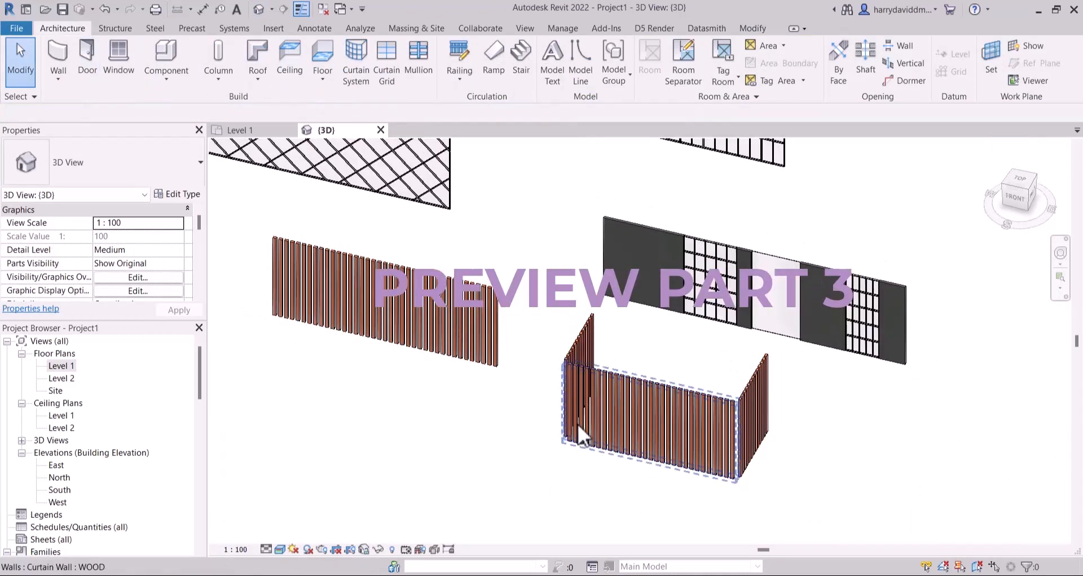
scroll(569, 428, "up", 1)
middle_click_drag(424, 307, 424, 306, "shift")
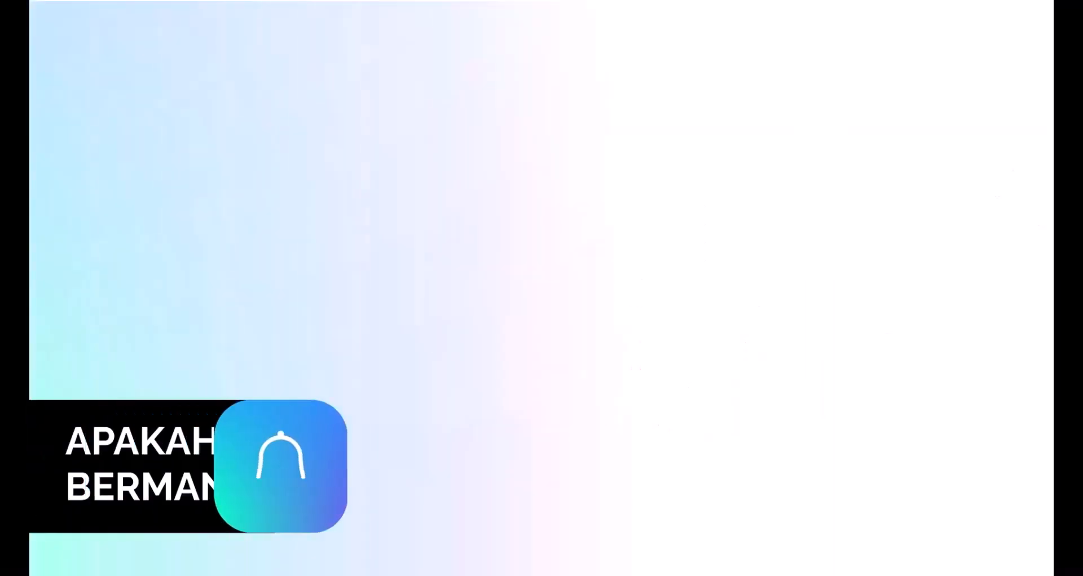